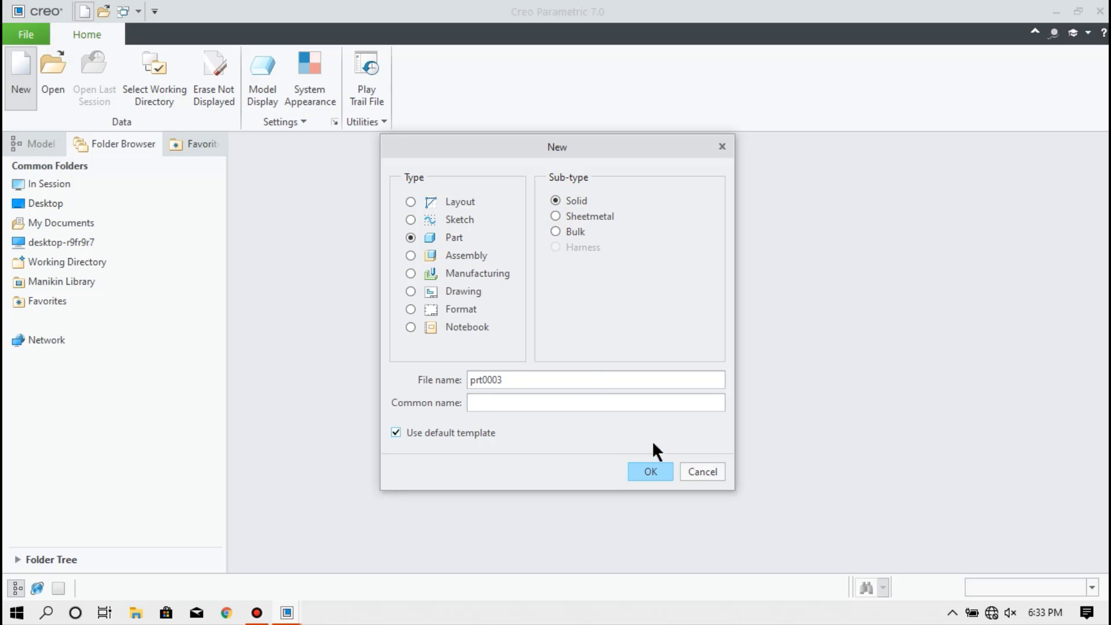
# - Create the solid part prt0003 from the default template and open a sketch on the TOP plane, viewed face-on
pyautogui.click(651, 467)
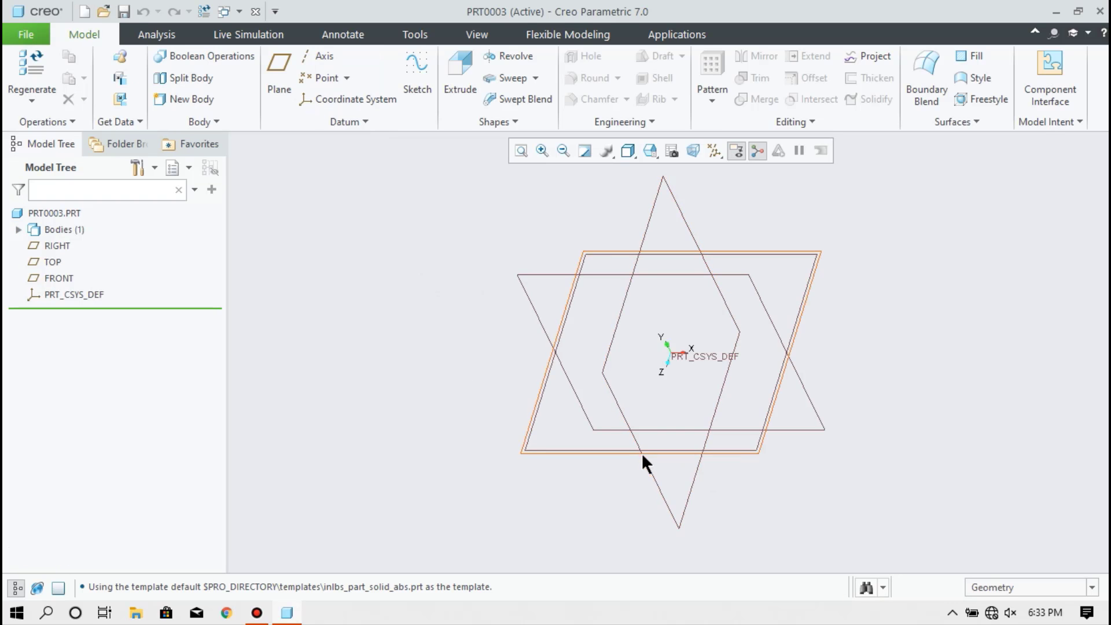
pyautogui.click(428, 87)
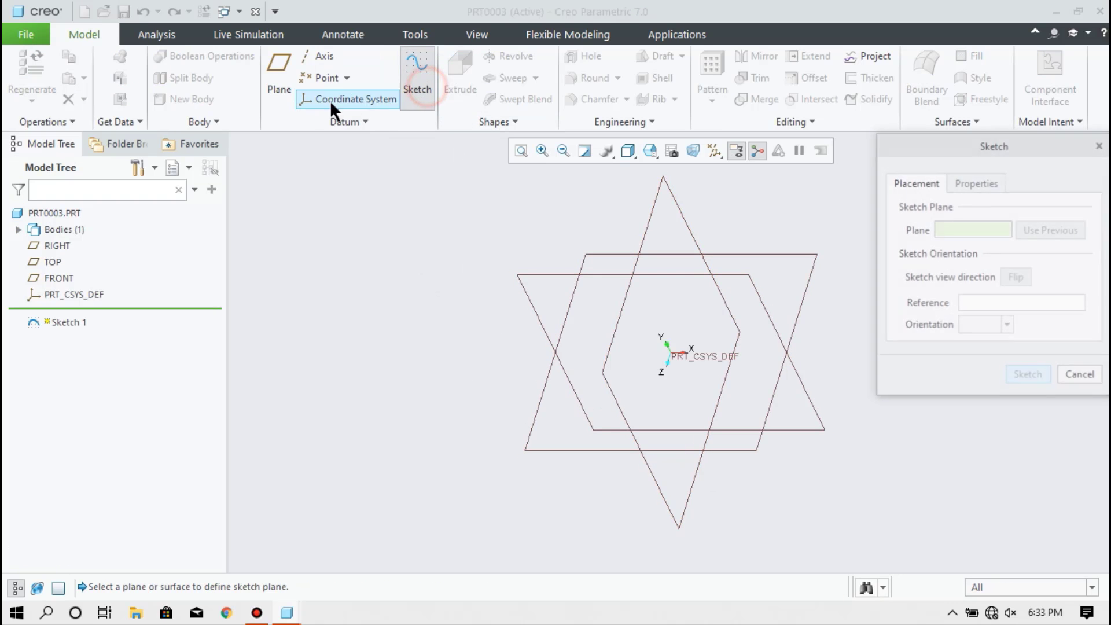
pyautogui.click(530, 443)
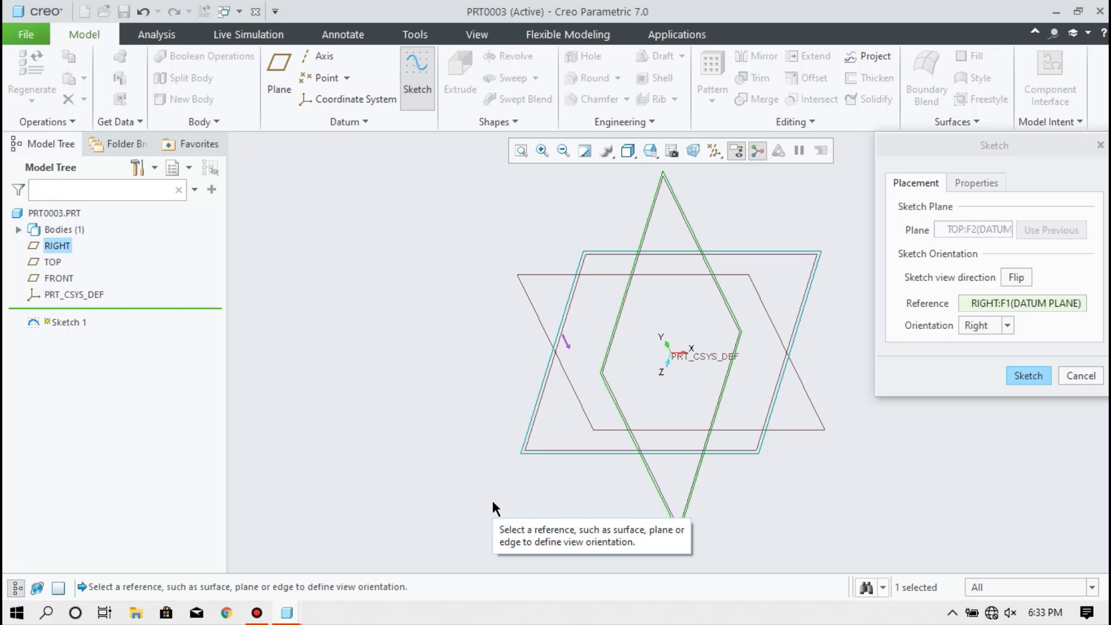
pyautogui.click(1023, 374)
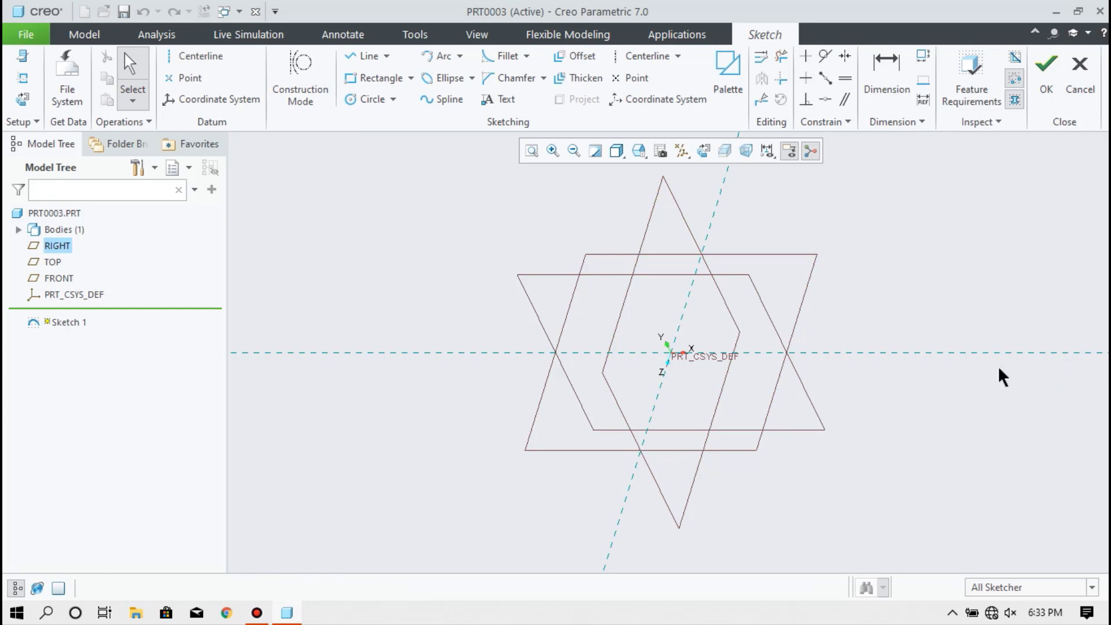
pyautogui.click(703, 148)
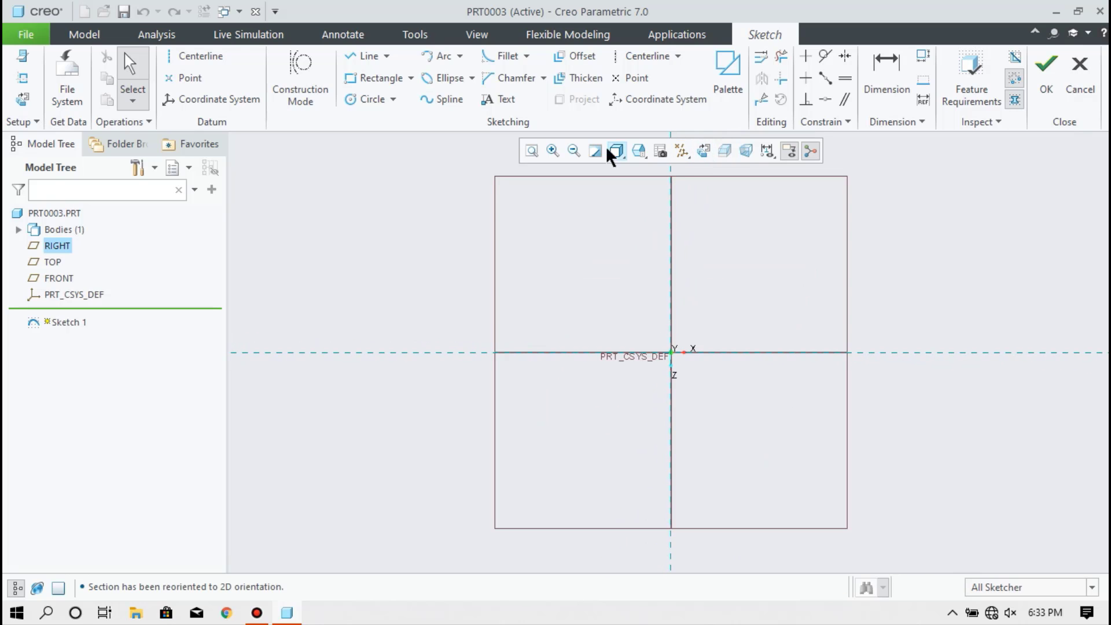
pyautogui.click(366, 55)
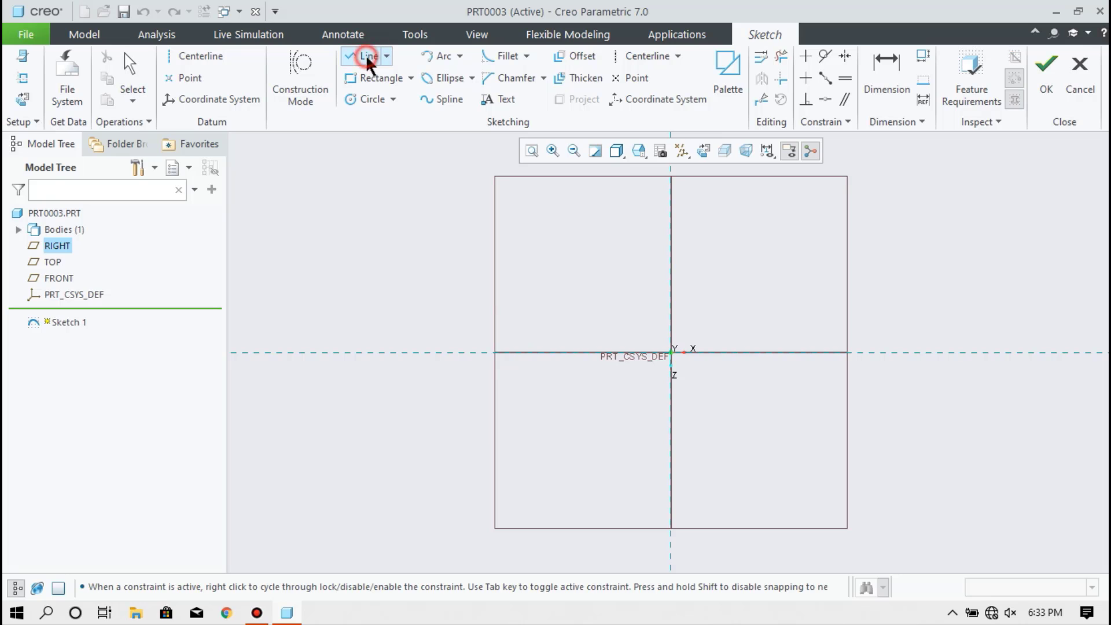
pyautogui.click(671, 354)
pyautogui.click(617, 353)
pyautogui.middleClick(619, 262)
pyautogui.middleClick(618, 262)
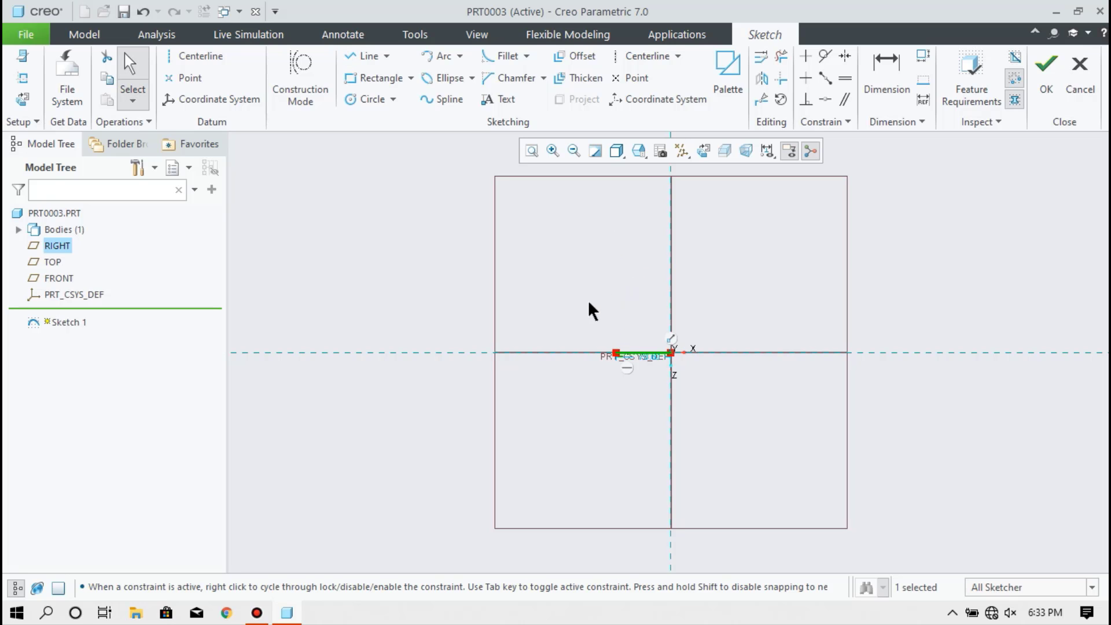
pyautogui.press('Delete')
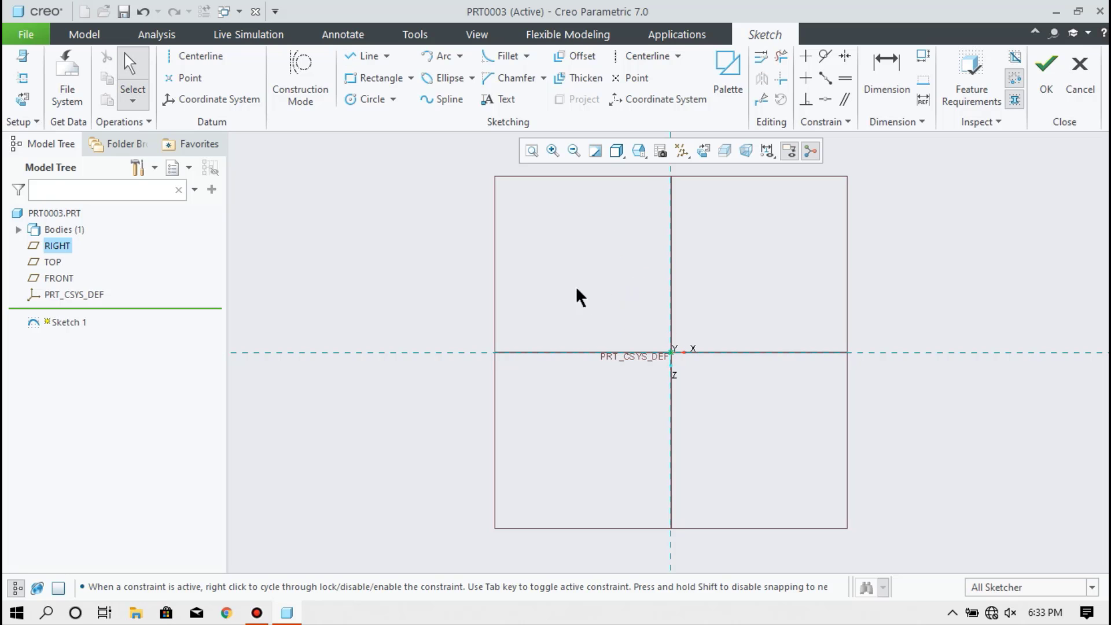
# - Sketch a center rectangle about 272 wide and 507 high, centred on the origin
pyautogui.click(411, 79)
pyautogui.click(405, 134)
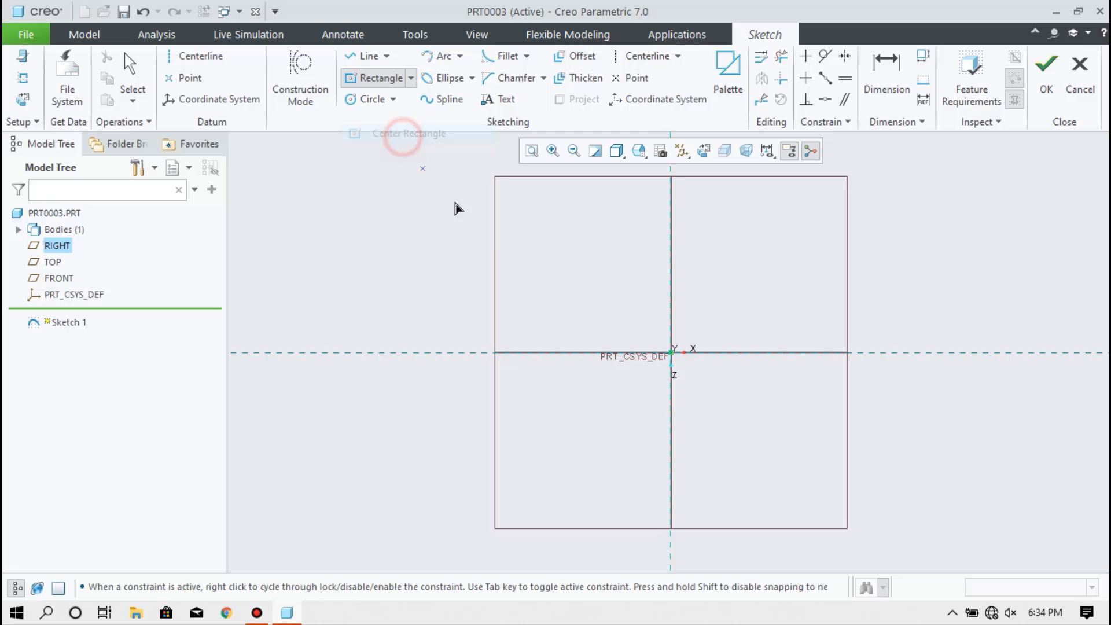
pyautogui.click(675, 359)
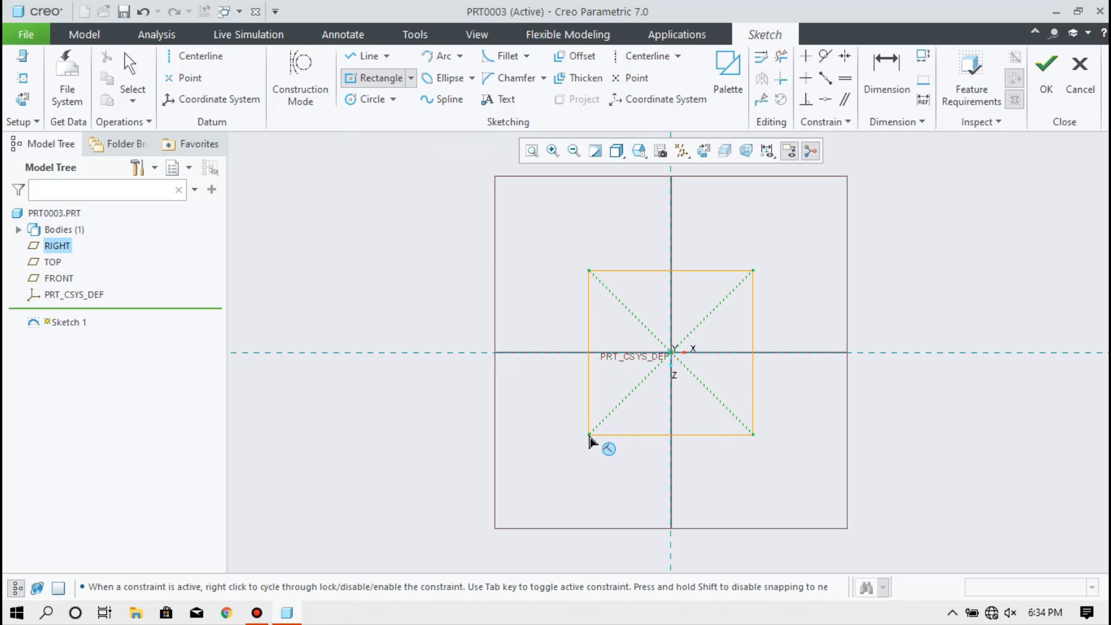
pyautogui.click(581, 454)
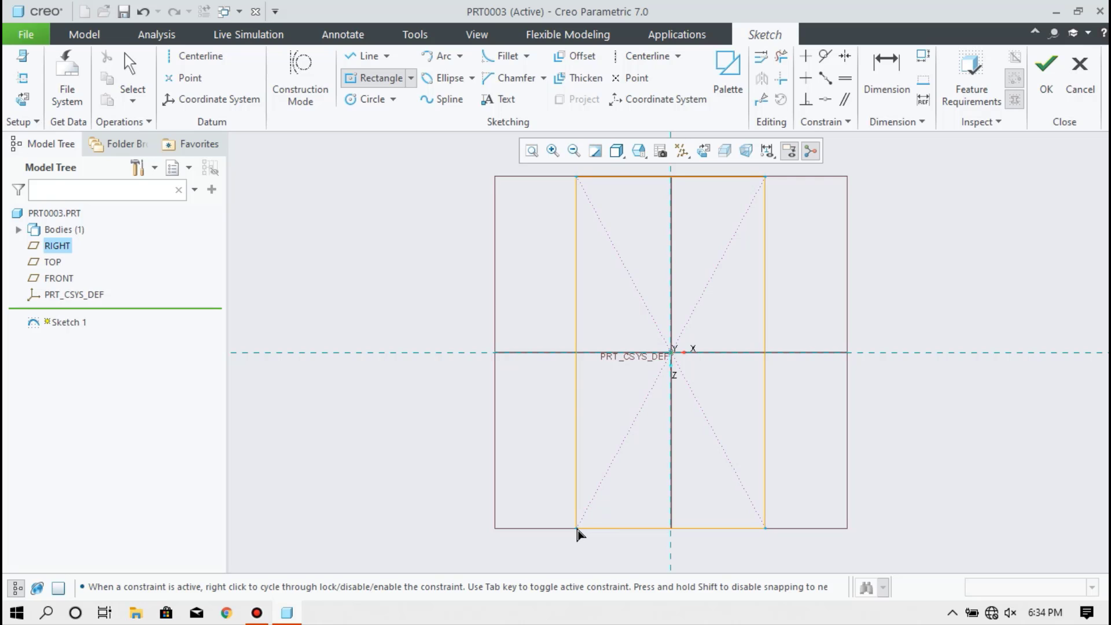
pyautogui.click(576, 528)
# - Set the rectangle's height to 500 and its width to 275, and finish the sketch
pyautogui.click(892, 87)
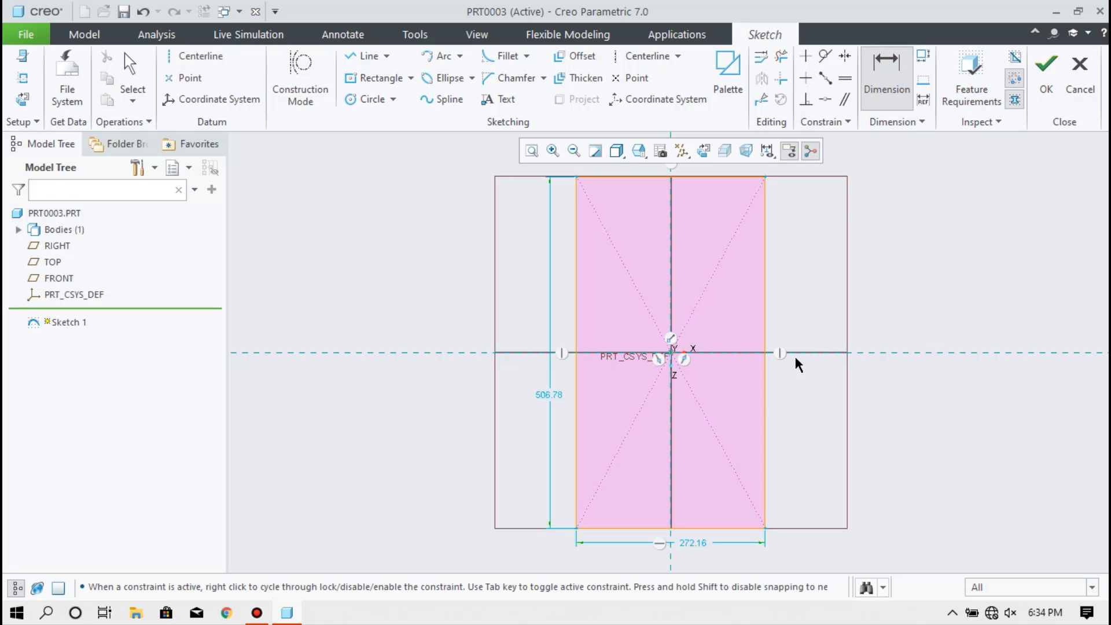
pyautogui.doubleClick(553, 397)
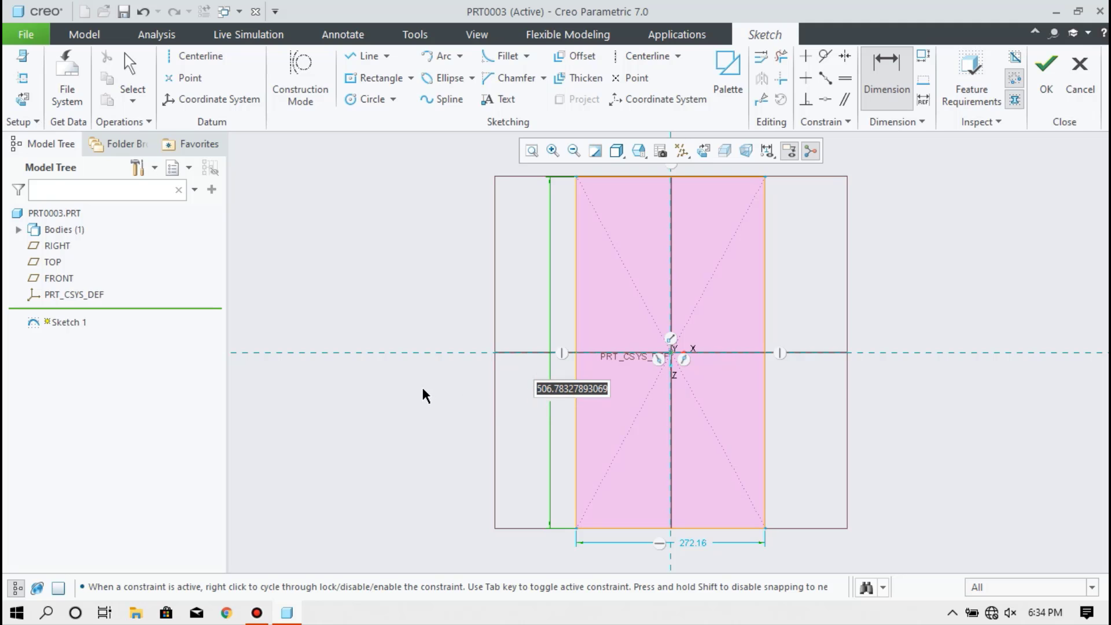
pyautogui.write('500')
pyautogui.press('Return')
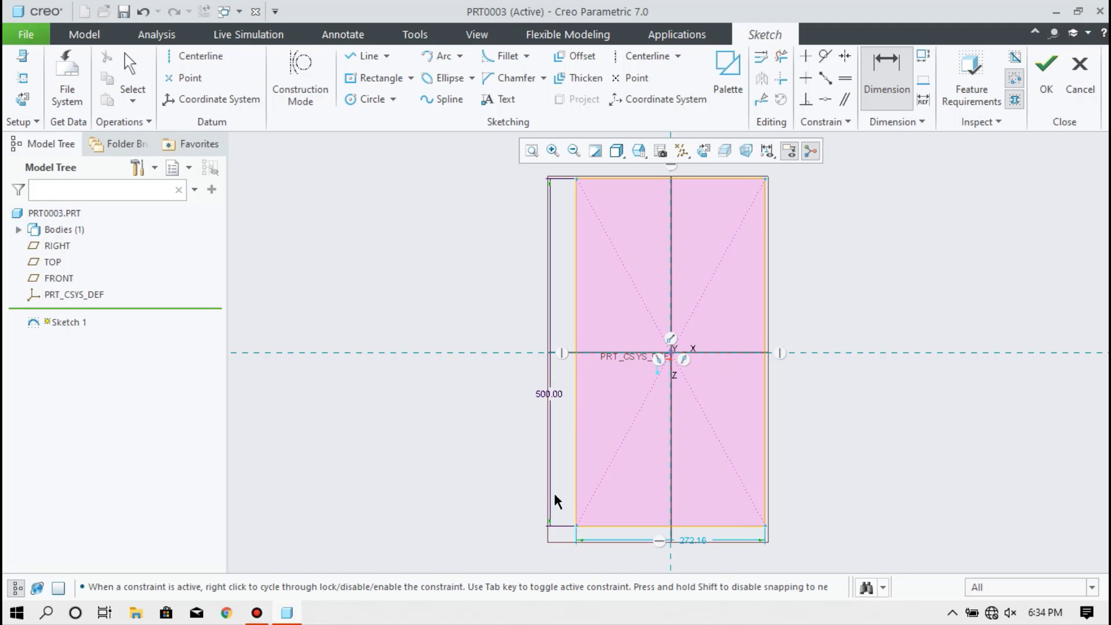
pyautogui.click(704, 541)
pyautogui.doubleClick(704, 541)
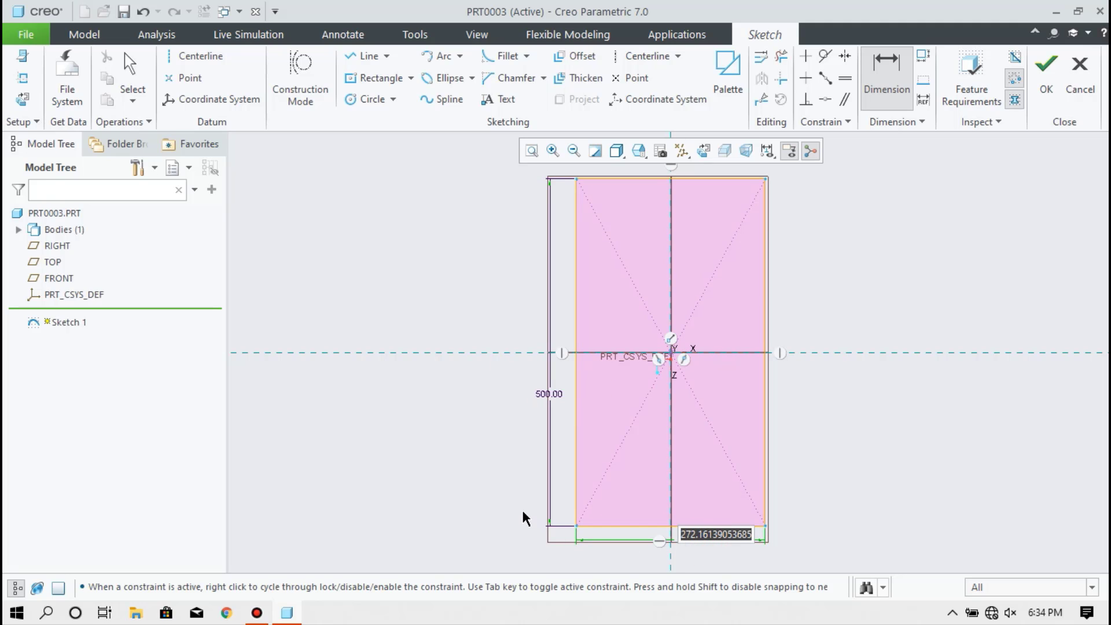
pyautogui.write('275')
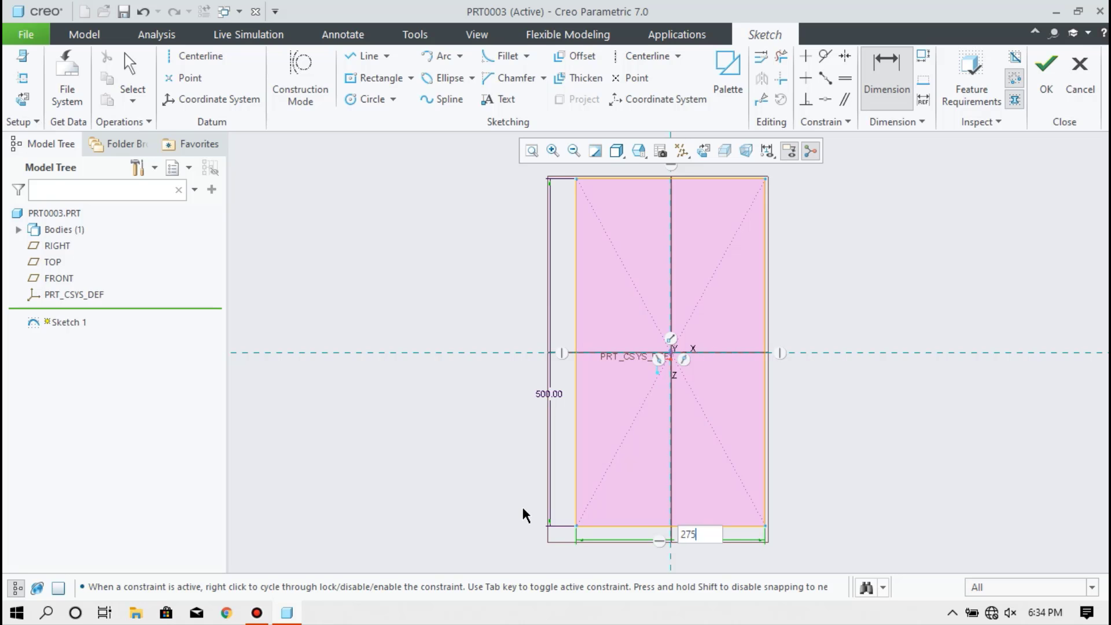
pyautogui.press('Return')
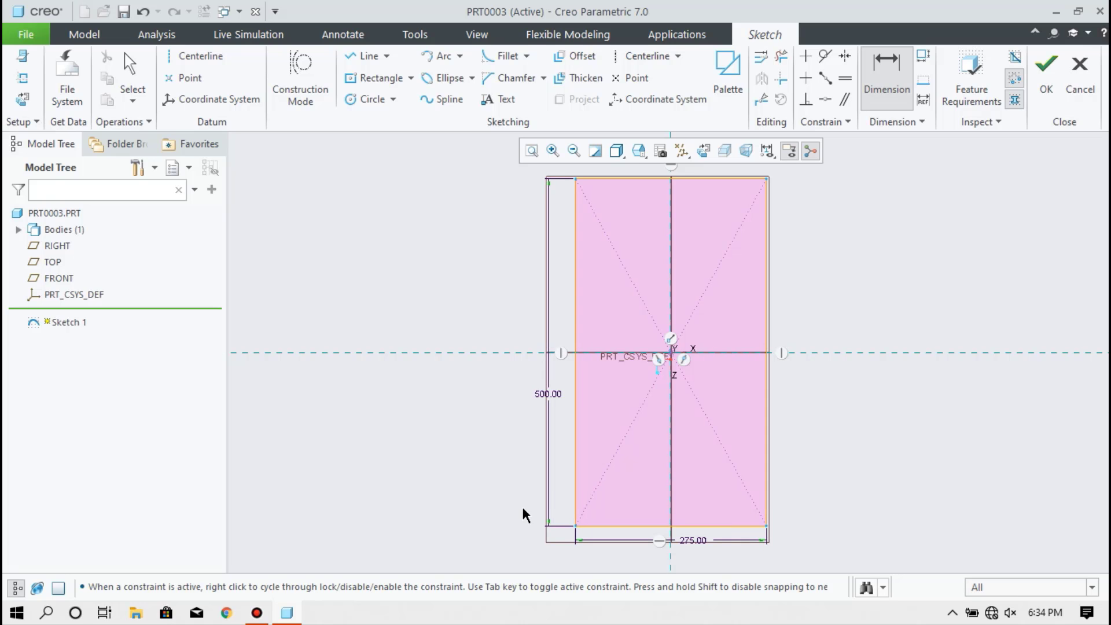
pyautogui.click(1039, 84)
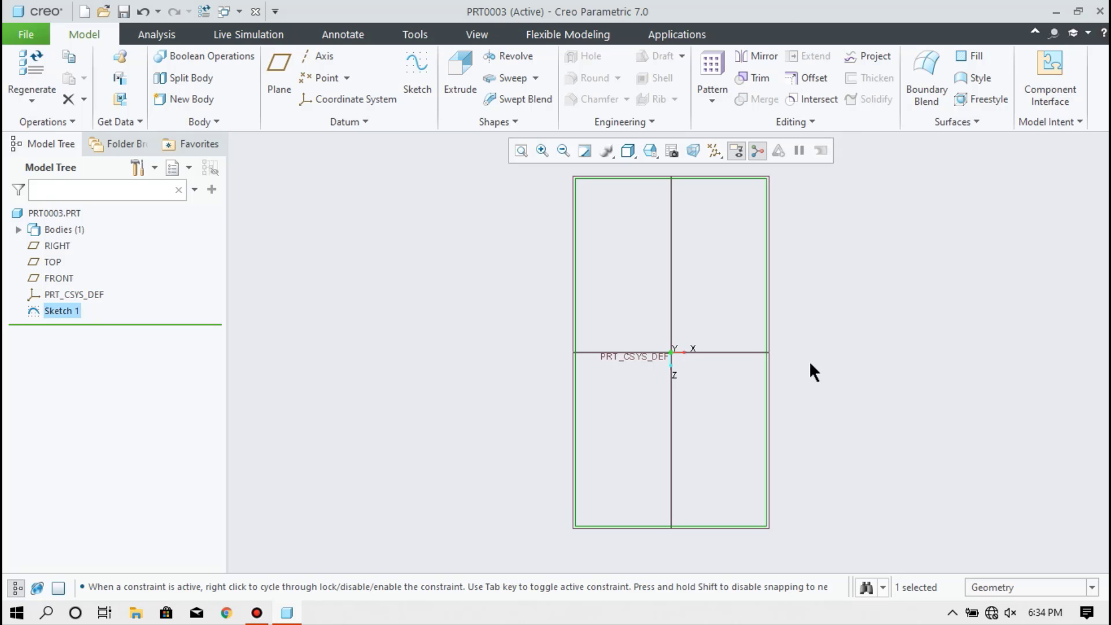
# - Begin a solid extrusion of the rectangle sketch with a depth of 10
pyautogui.moveTo(840, 395)
pyautogui.mouseDown(button='middle')
pyautogui.moveTo(792, 379)
pyautogui.moveTo(822, 315)
pyautogui.moveTo(907, 306)
pyautogui.mouseUp(button='middle')
pyautogui.click(461, 72)
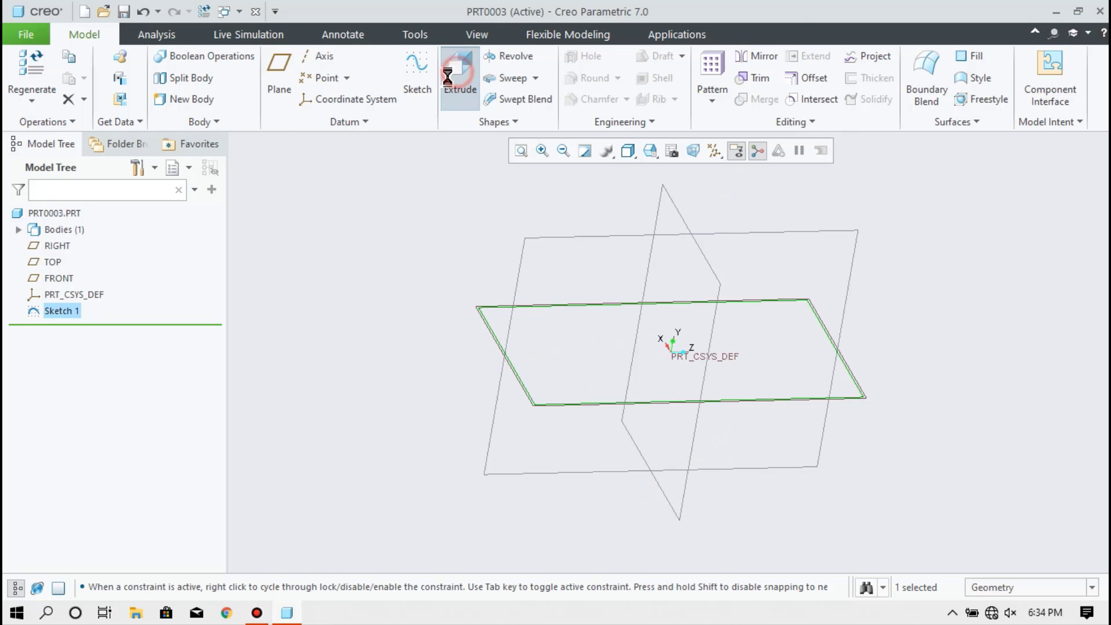
pyautogui.doubleClick(191, 73)
pyautogui.write('10')
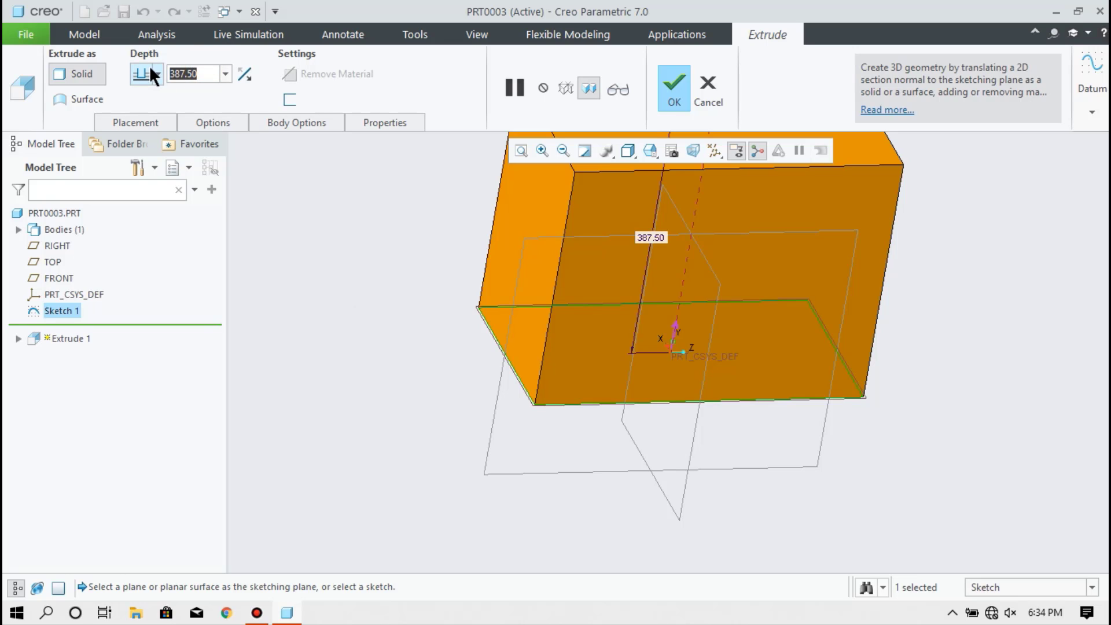
pyautogui.press('Return')
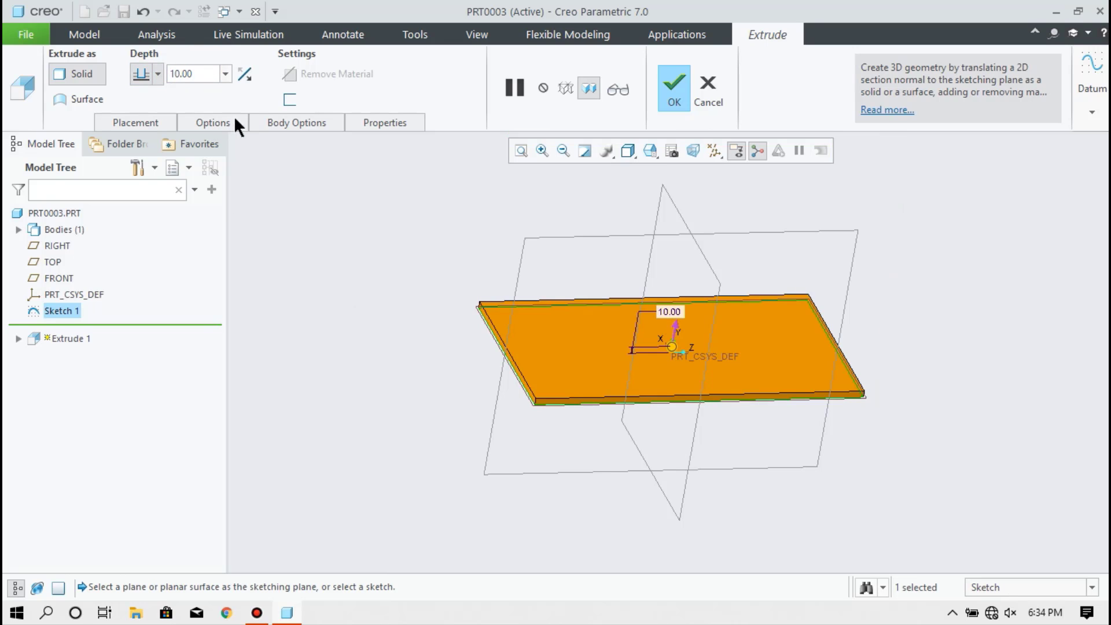
# - Set the extrusion depth to 30 and complete the plate
pyautogui.doubleClick(188, 73)
pyautogui.write('30')
pyautogui.press('Return')
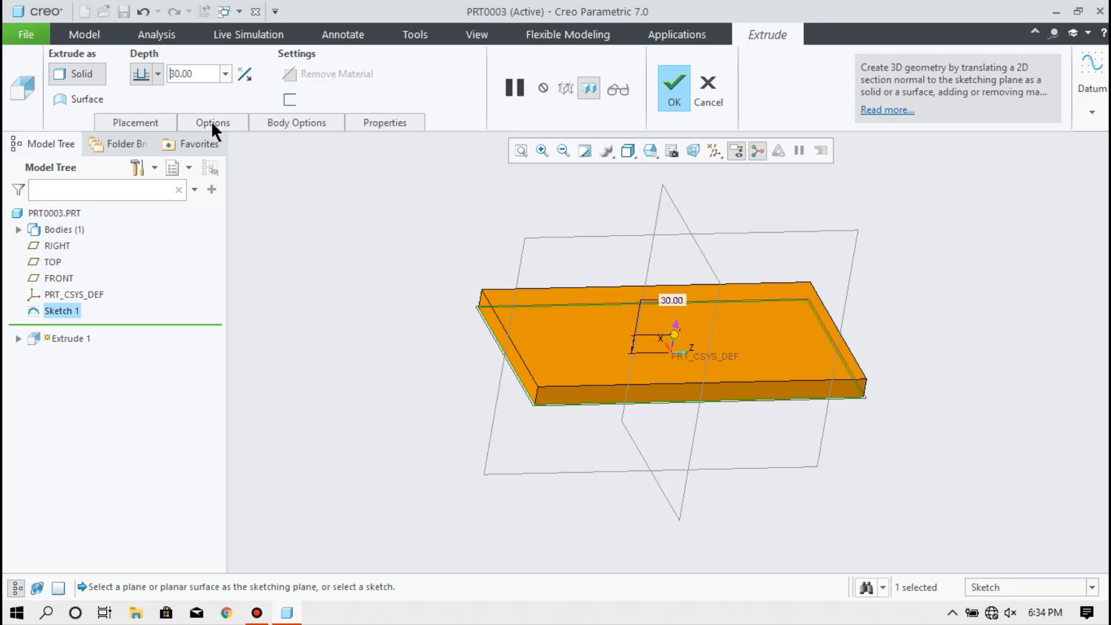
pyautogui.click(673, 99)
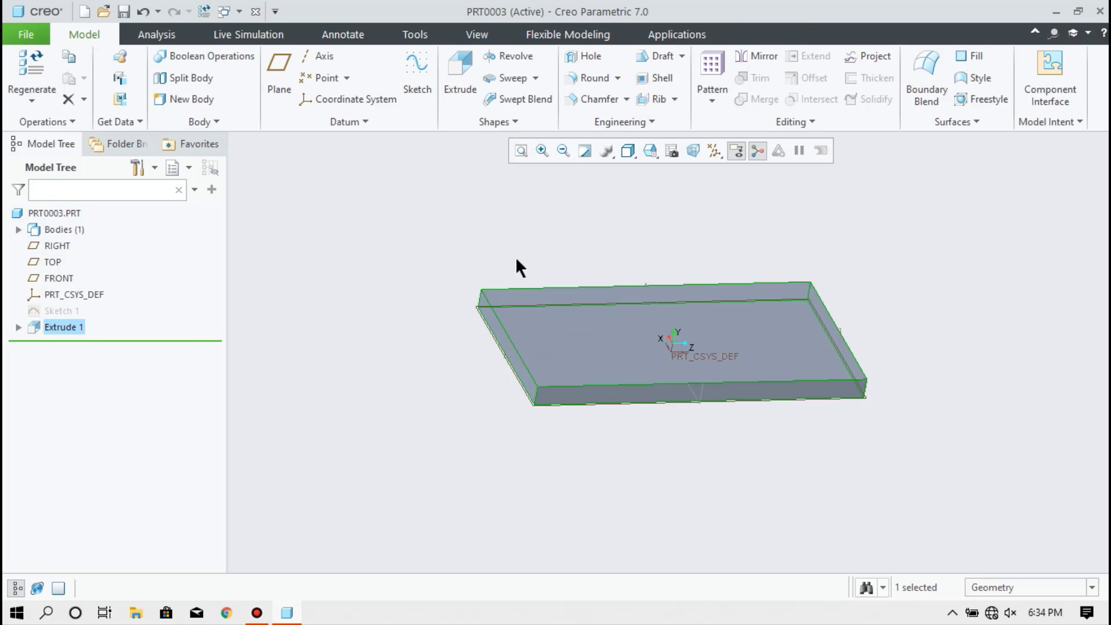
# - Open a sketch on the plate's long side face and orient it face-on
pyautogui.click(417, 75)
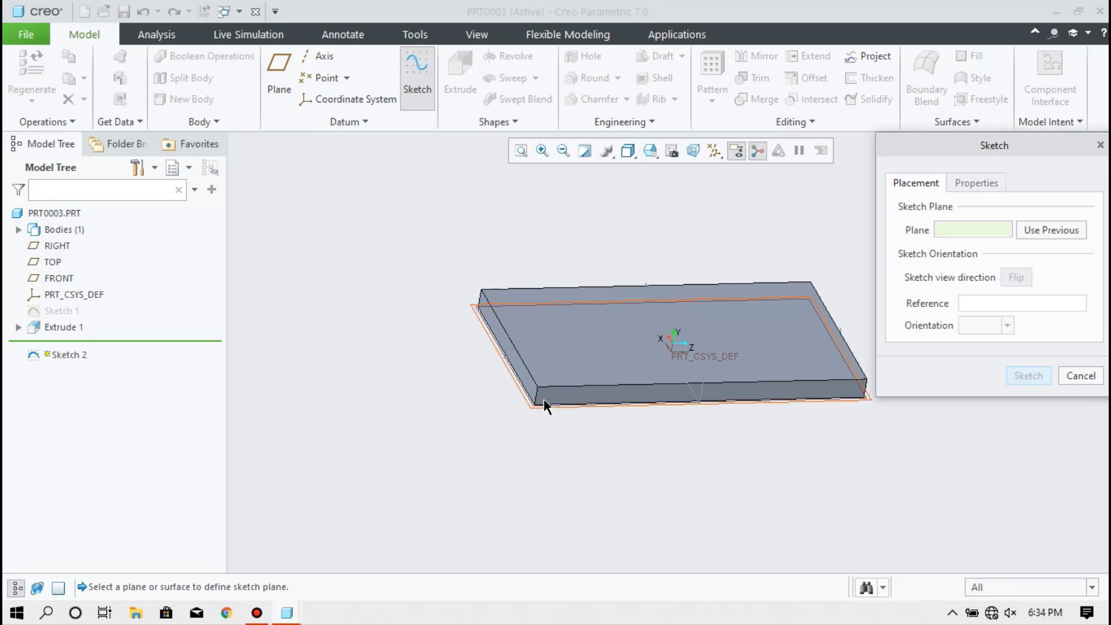
pyautogui.click(564, 391)
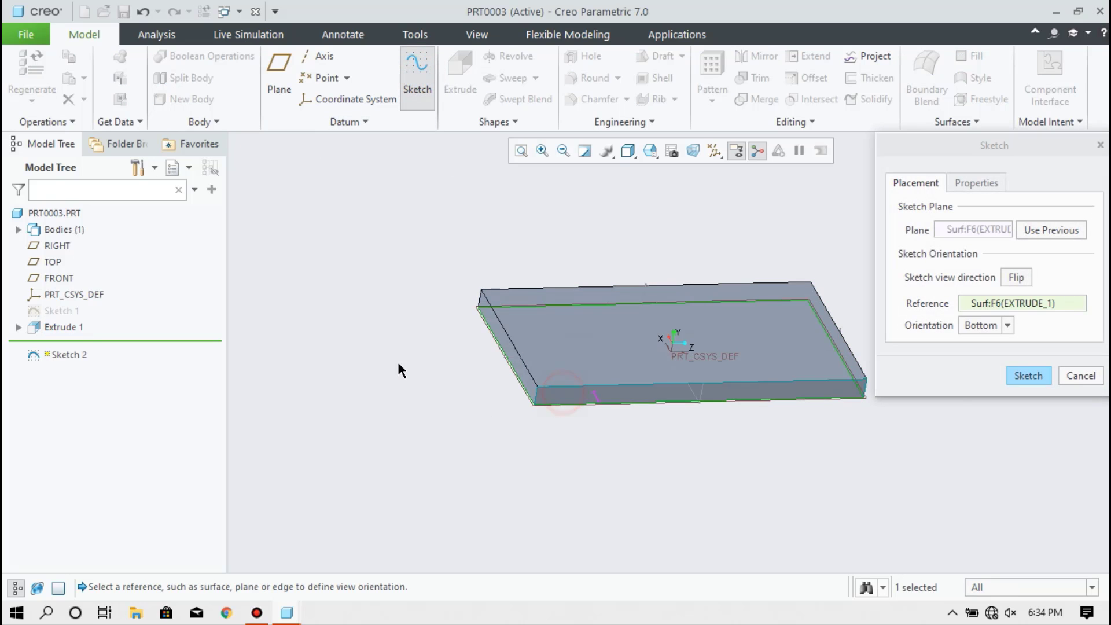
pyautogui.click(1025, 375)
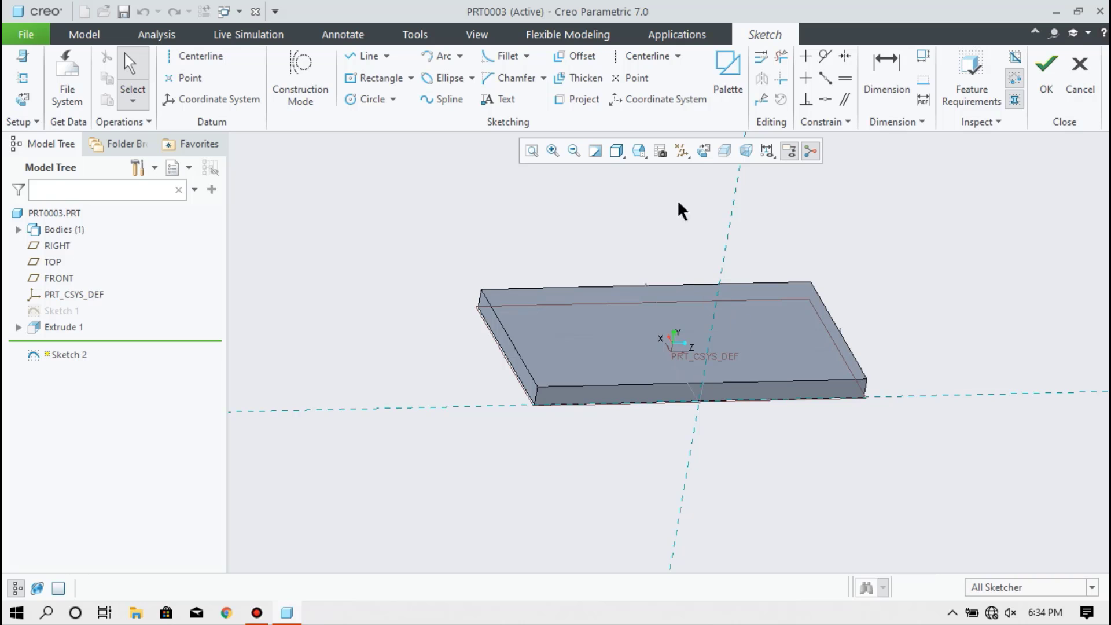
pyautogui.click(699, 149)
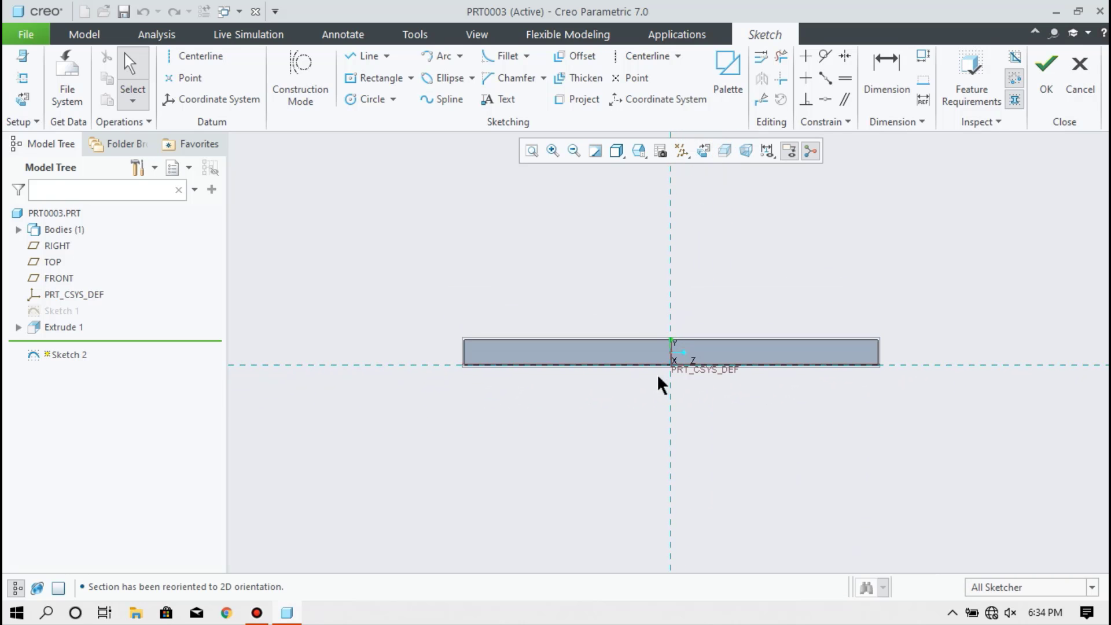
# - Sketch a vertical line rising from the plate's upper edge, about midway between its left end and the vertical reference
pyautogui.scroll(1, 657, 374)
pyautogui.scroll(-3, 662, 193)
pyautogui.scroll(2, 619, 391)
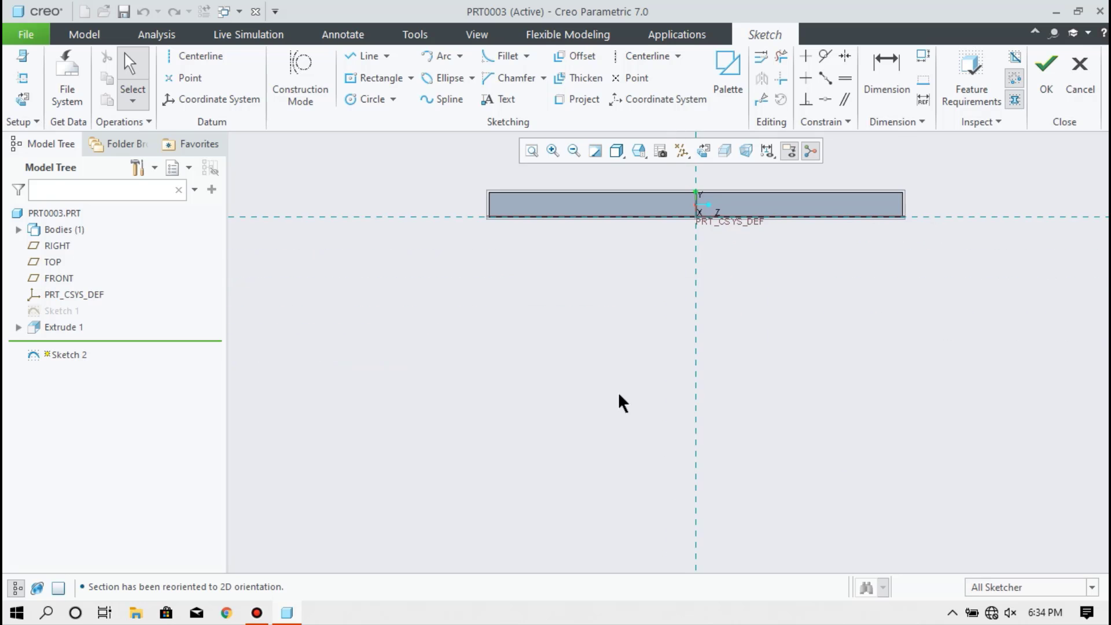
pyautogui.scroll(-2, 619, 395)
pyautogui.scroll(2, 655, 204)
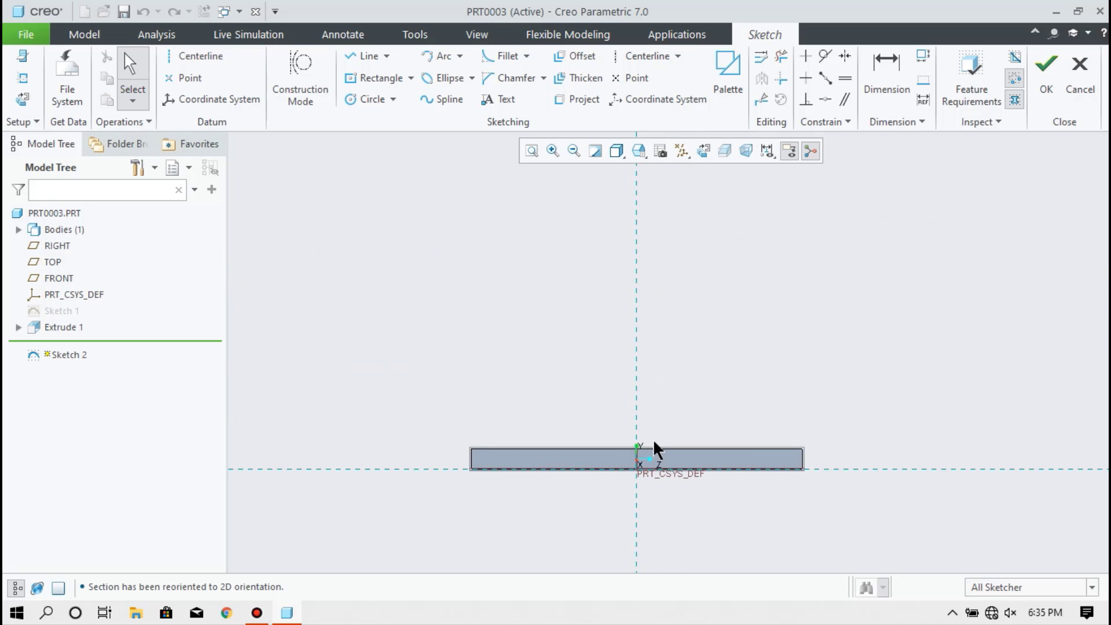
pyautogui.scroll(1, 655, 443)
pyautogui.scroll(1, 655, 440)
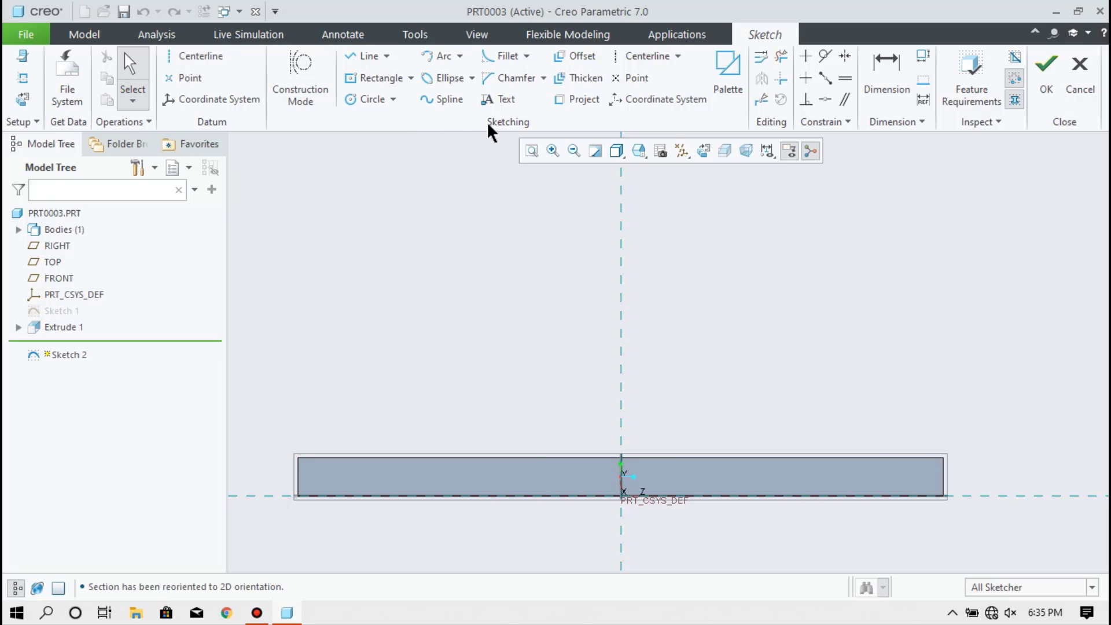
pyautogui.click(365, 56)
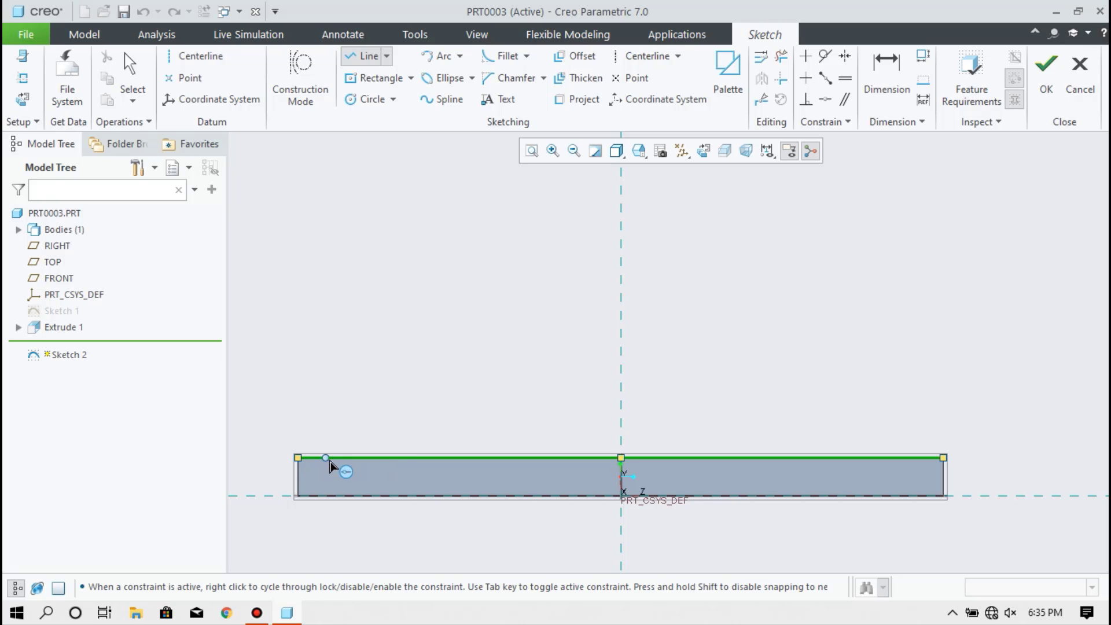
pyautogui.click(437, 458)
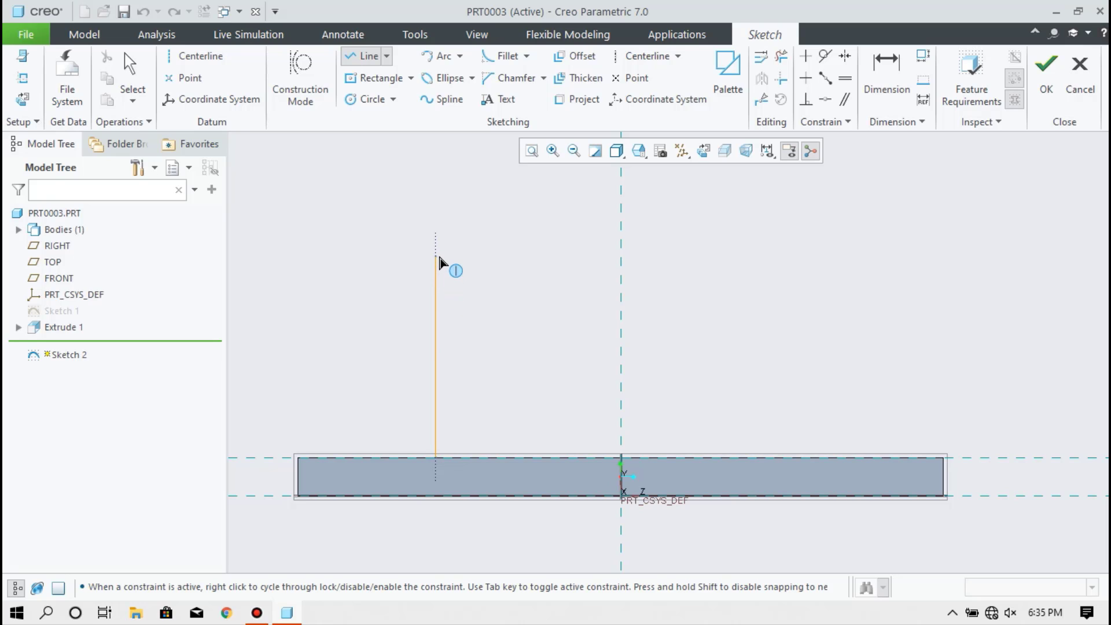
pyautogui.click(438, 256)
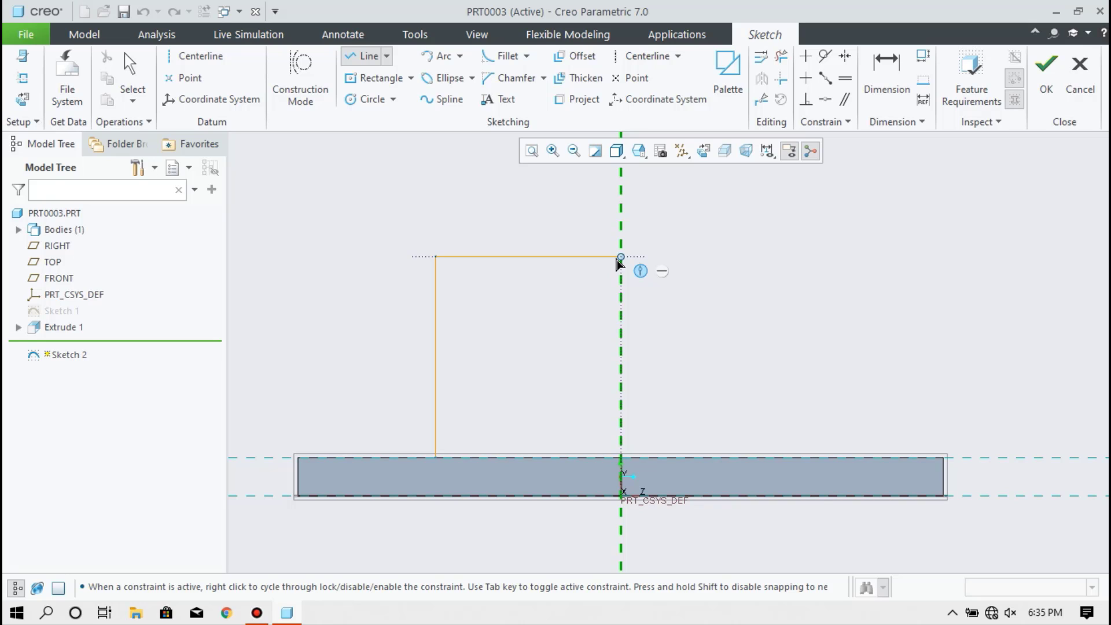
pyautogui.middleClick(619, 263)
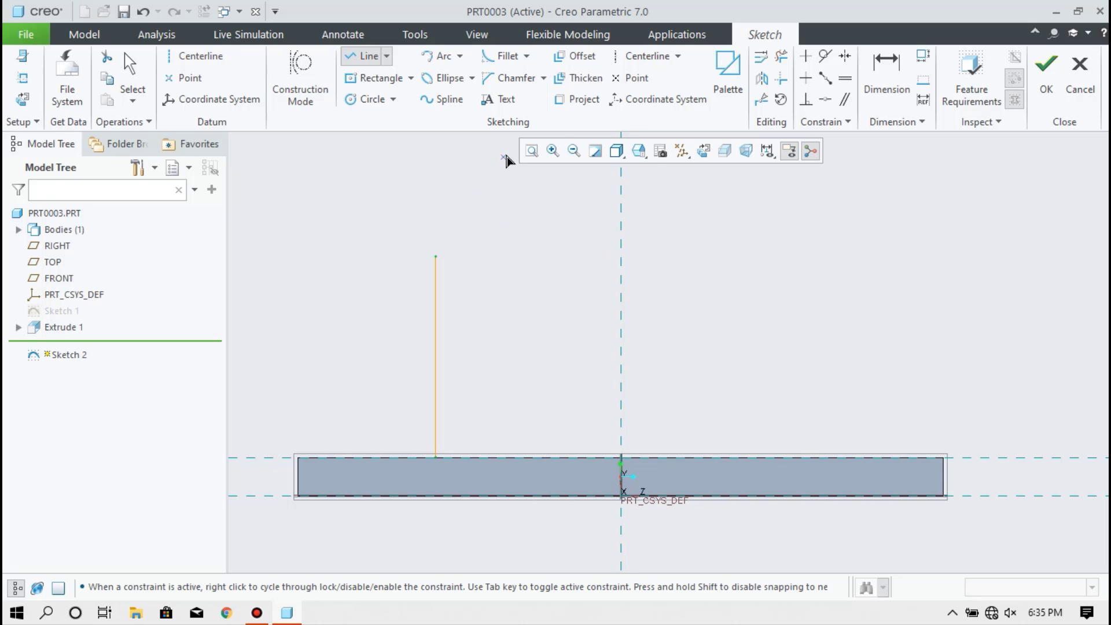
# - Sketch a circle about 93.5 in diameter, centred about 53 right of the vertical reference and 145 above the plate
pyautogui.click(363, 102)
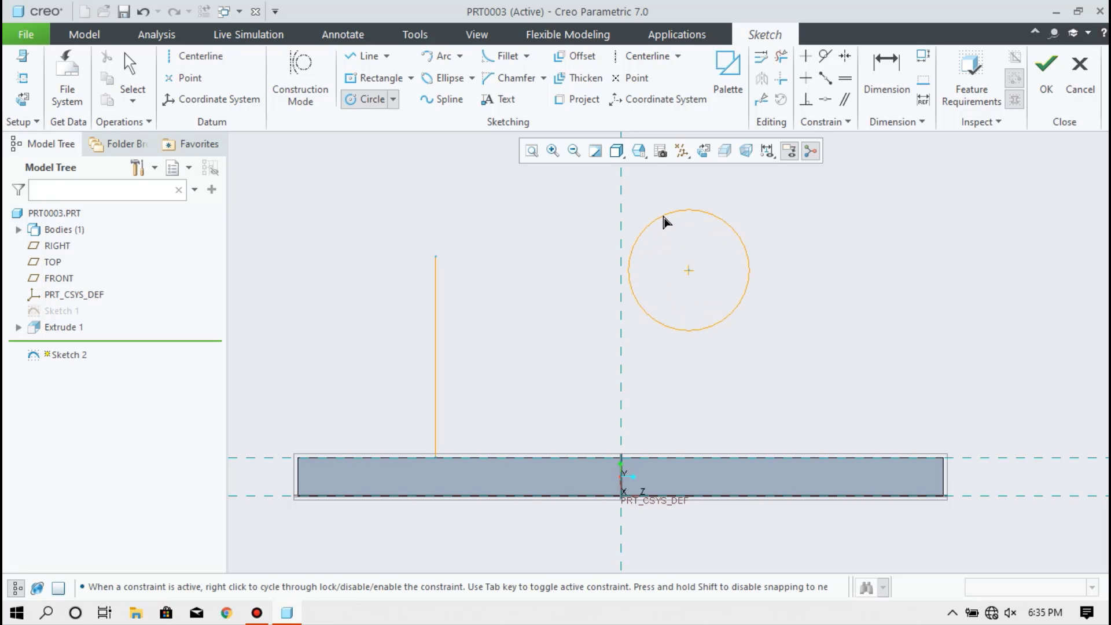
pyautogui.click(664, 221)
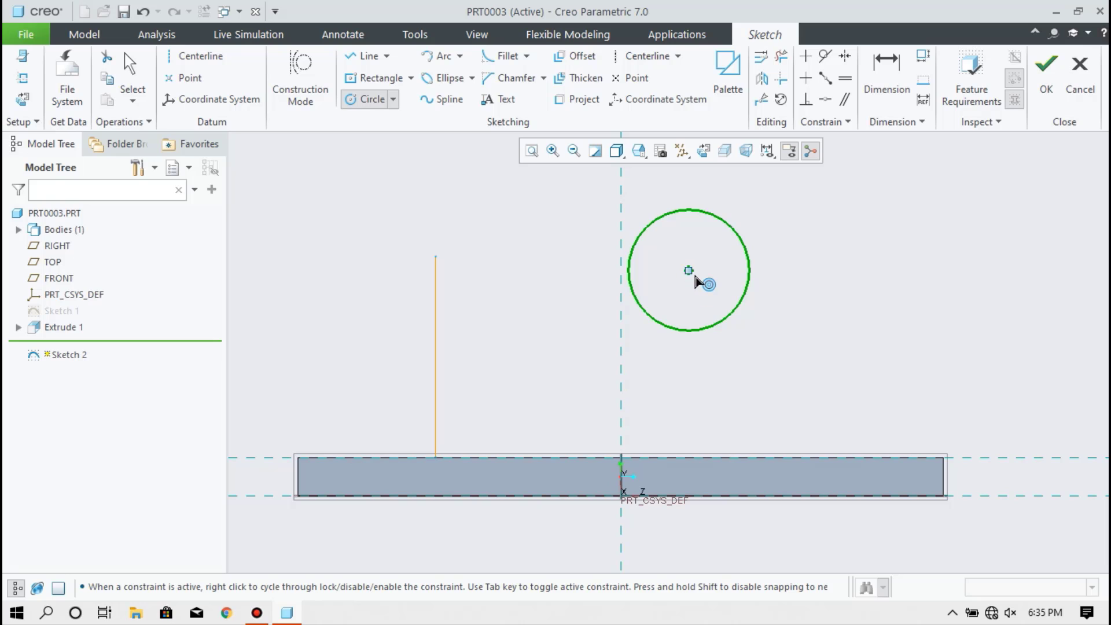
pyautogui.middleClick(521, 218)
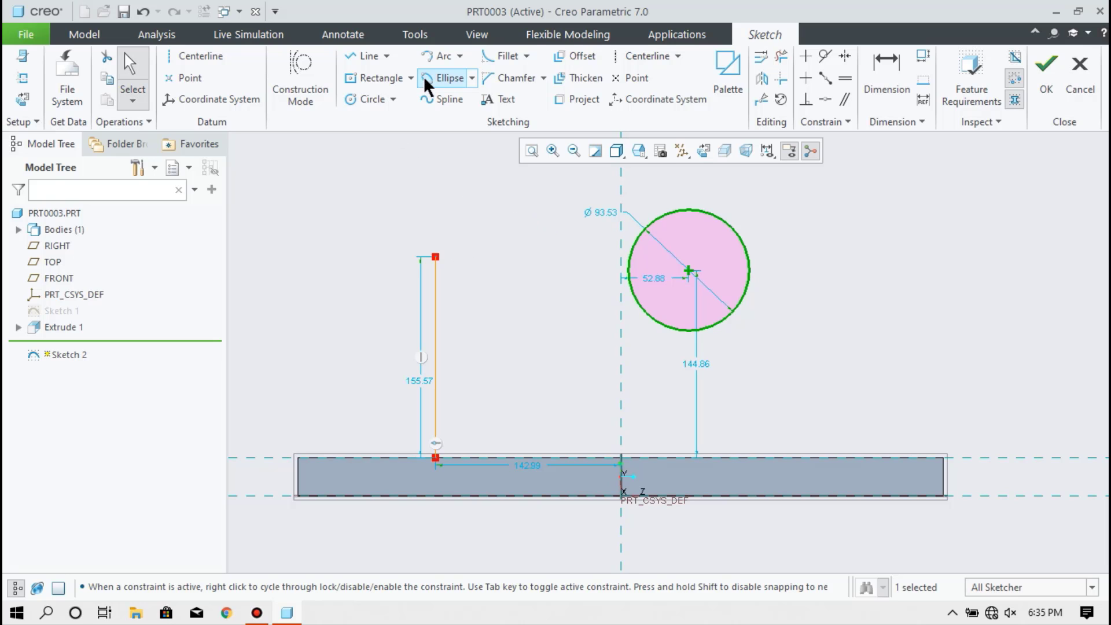
# - Sketch a horizontal line from the vertical line's upper end to the circle, a vertical line from the circle to the plate, and a closing base line
pyautogui.click(361, 55)
pyautogui.click(439, 259)
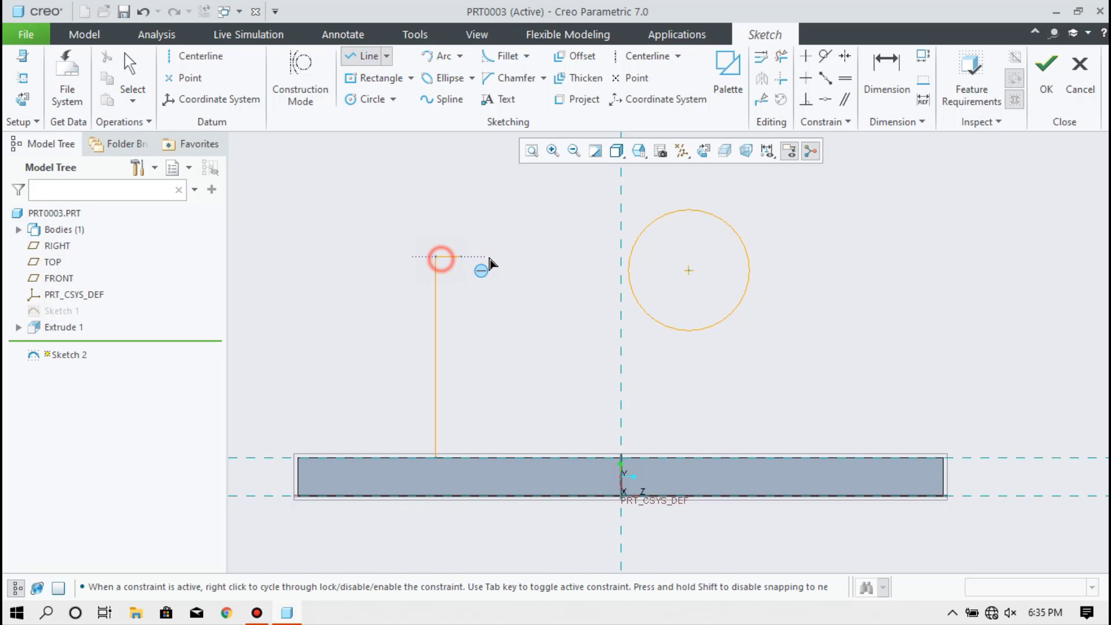
pyautogui.click(631, 257)
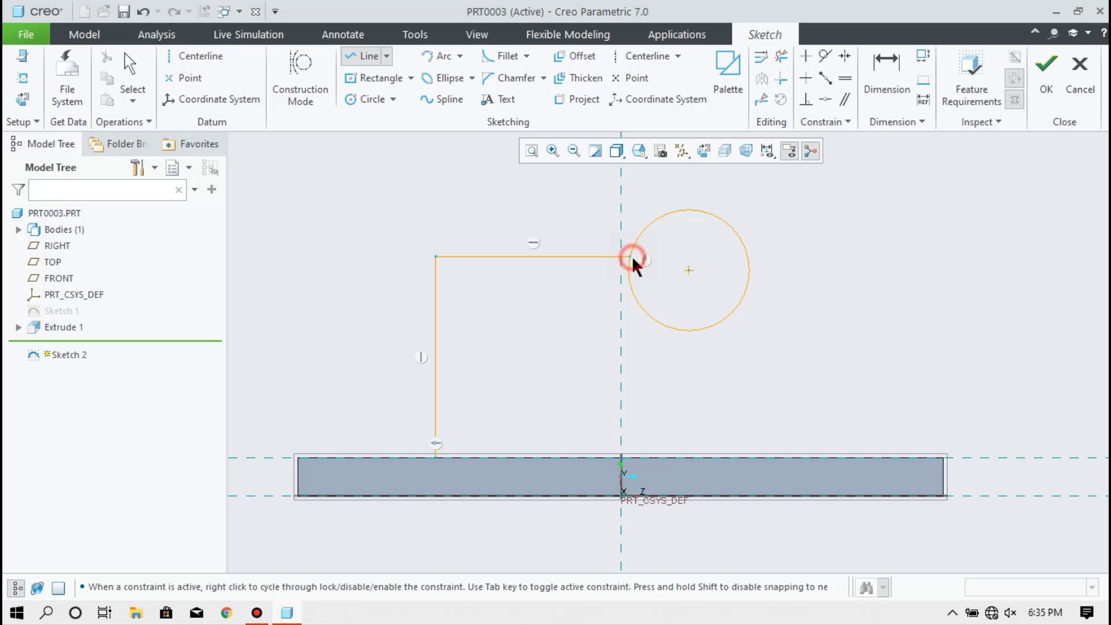
pyautogui.middleClick(510, 254)
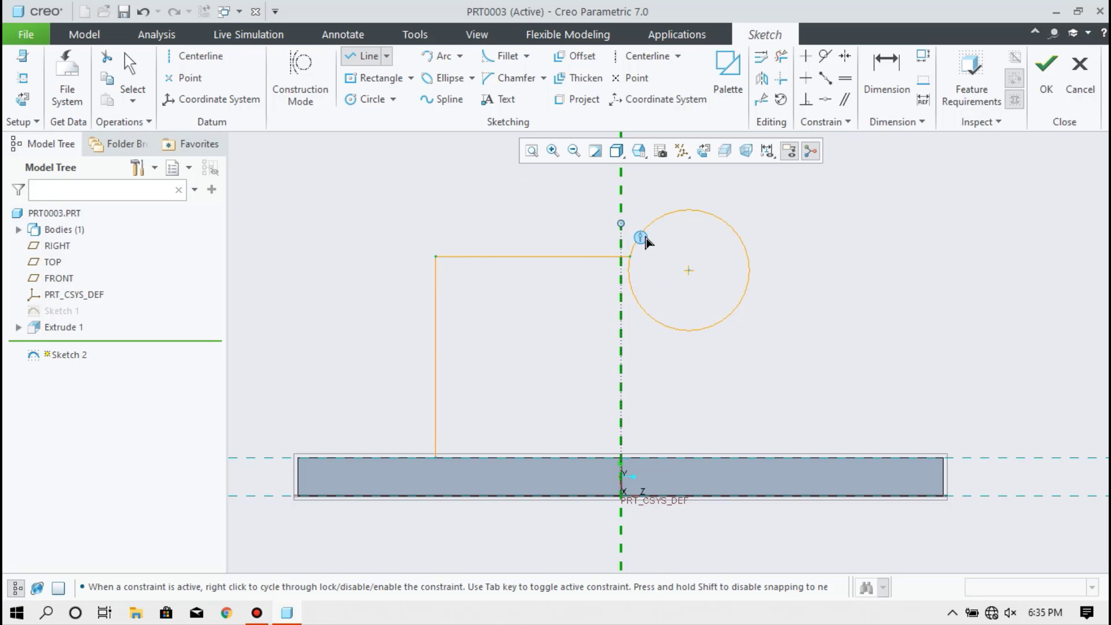
pyautogui.click(739, 305)
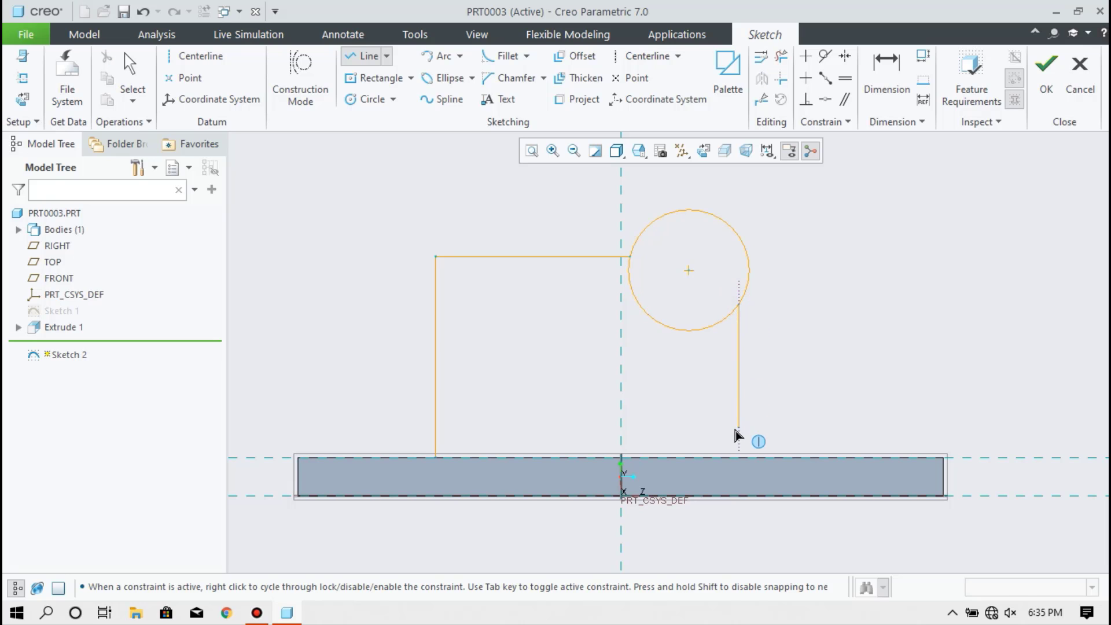
pyautogui.click(739, 458)
pyautogui.click(435, 458)
pyautogui.middleClick(643, 334)
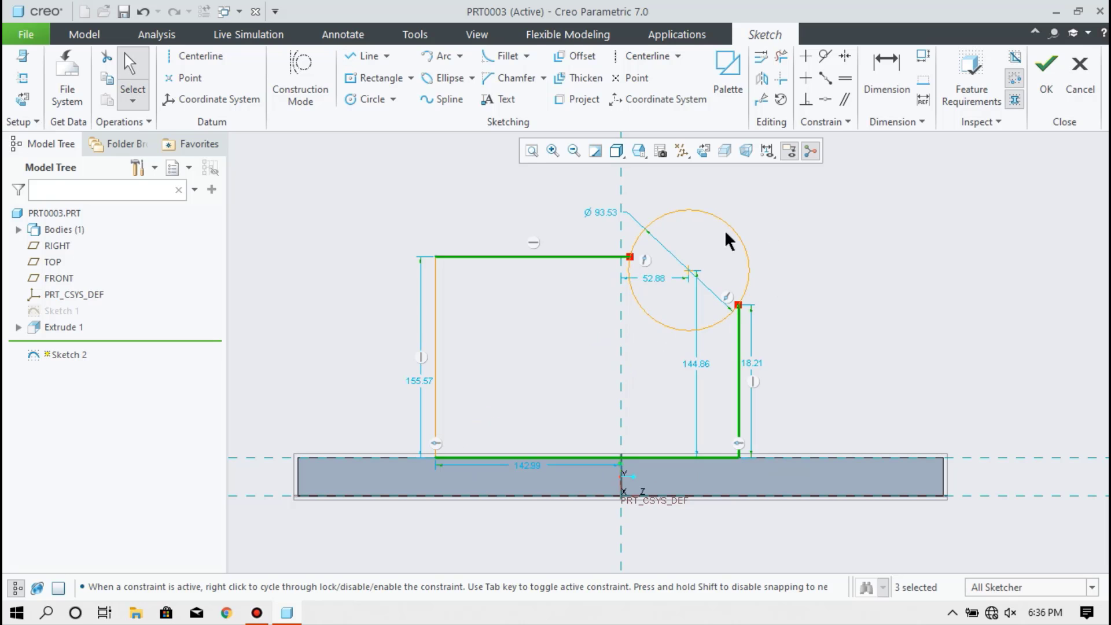
# - Set the circle's diameter to 90 and finish the sketch
pyautogui.doubleClick(609, 211)
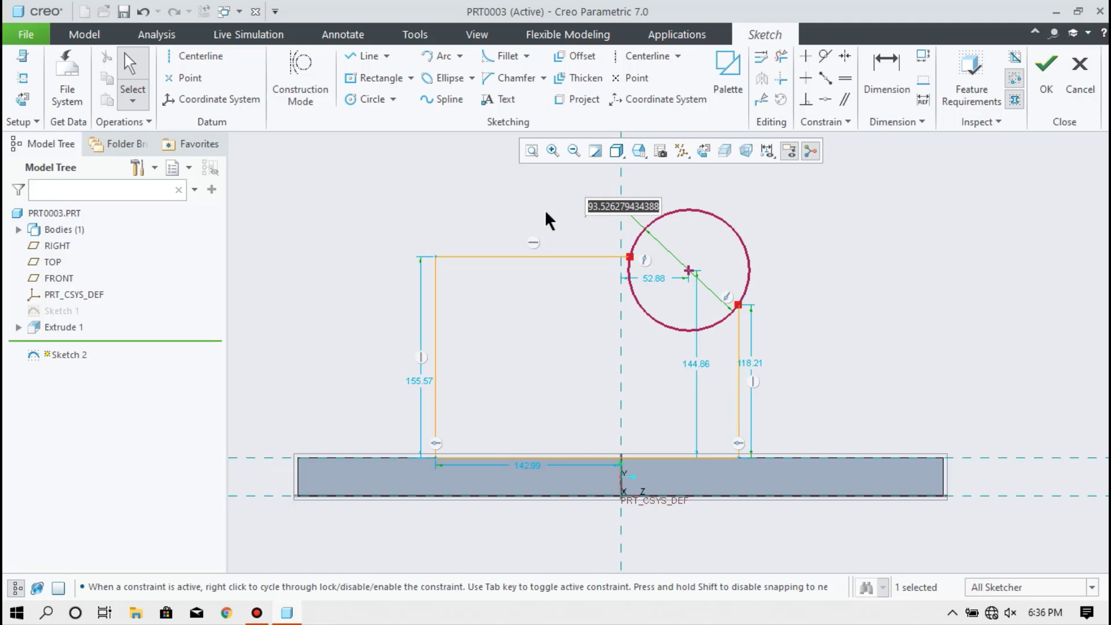
pyautogui.write('90')
pyautogui.press('Return')
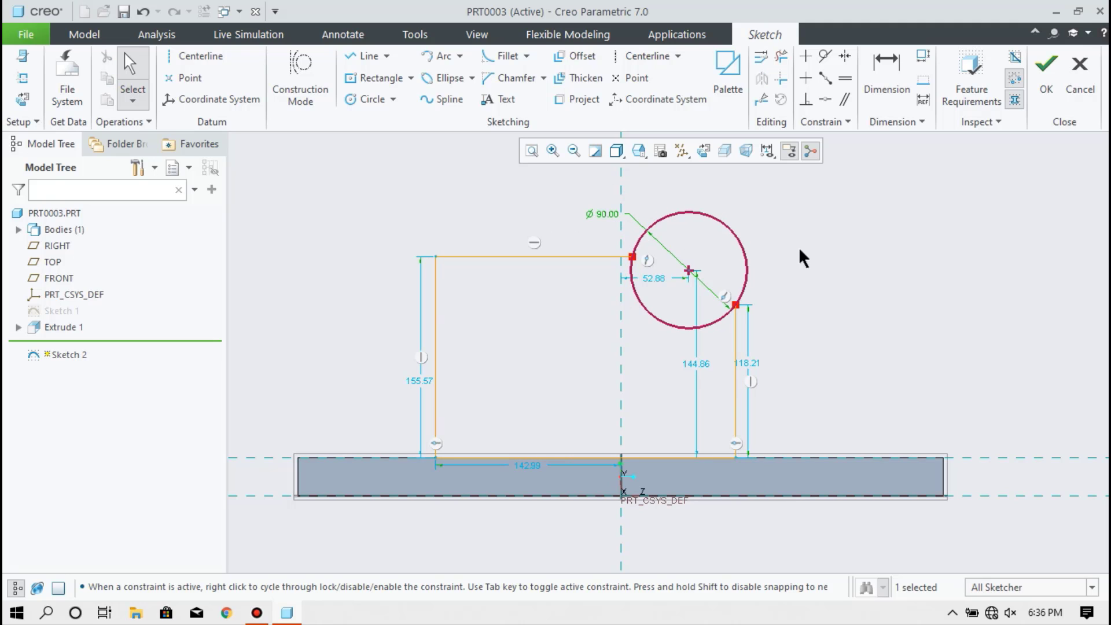
pyautogui.click(1049, 84)
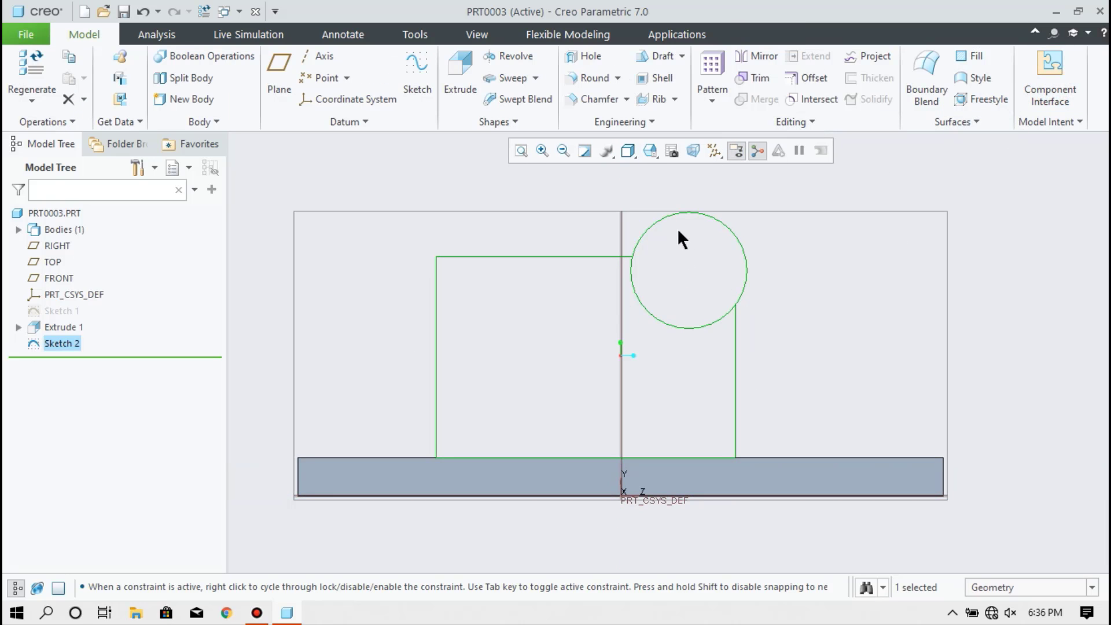
# - Delete the profile sketch with the untrimmed circle from the part
pyautogui.doubleClick(653, 217)
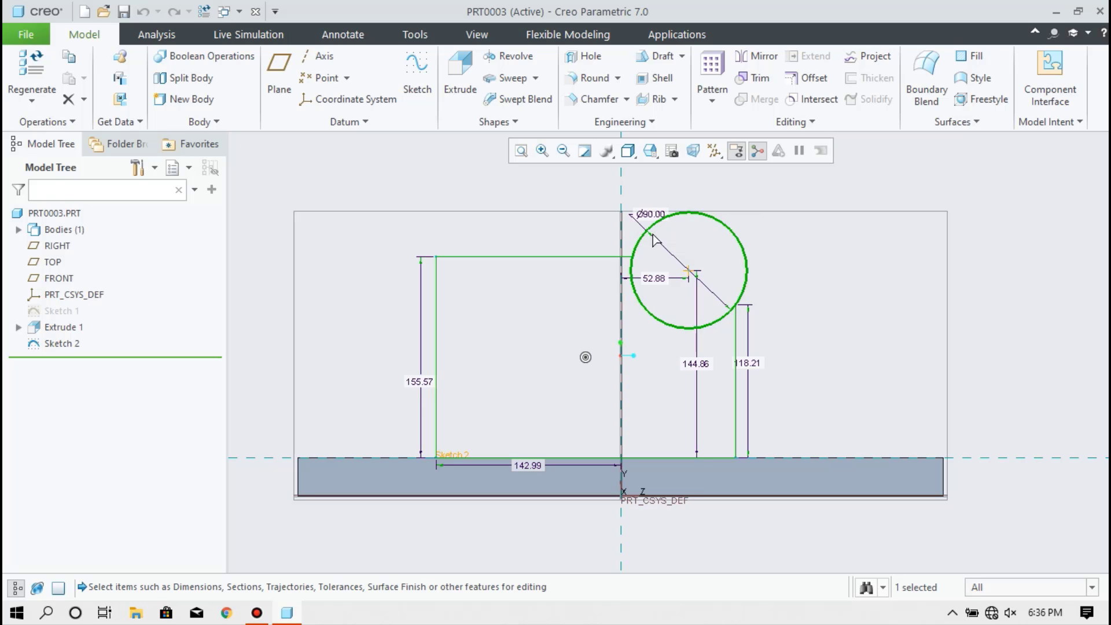
pyautogui.click(822, 326)
pyautogui.press('Delete')
pyautogui.click(524, 330)
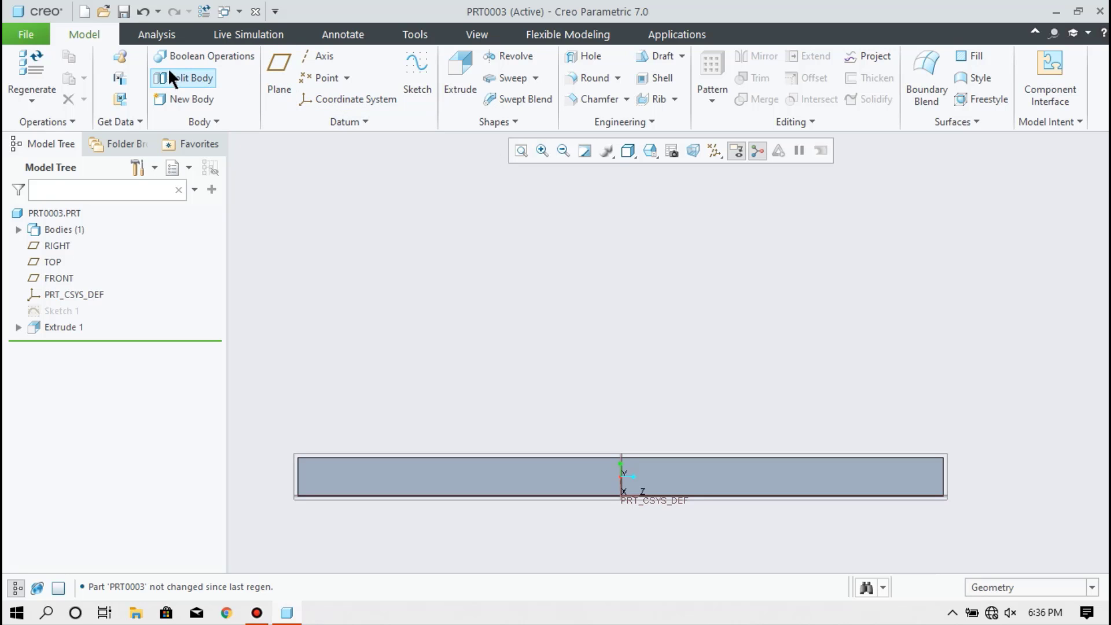
# - Start a new sketch on the plate's long side face
pyautogui.click(426, 78)
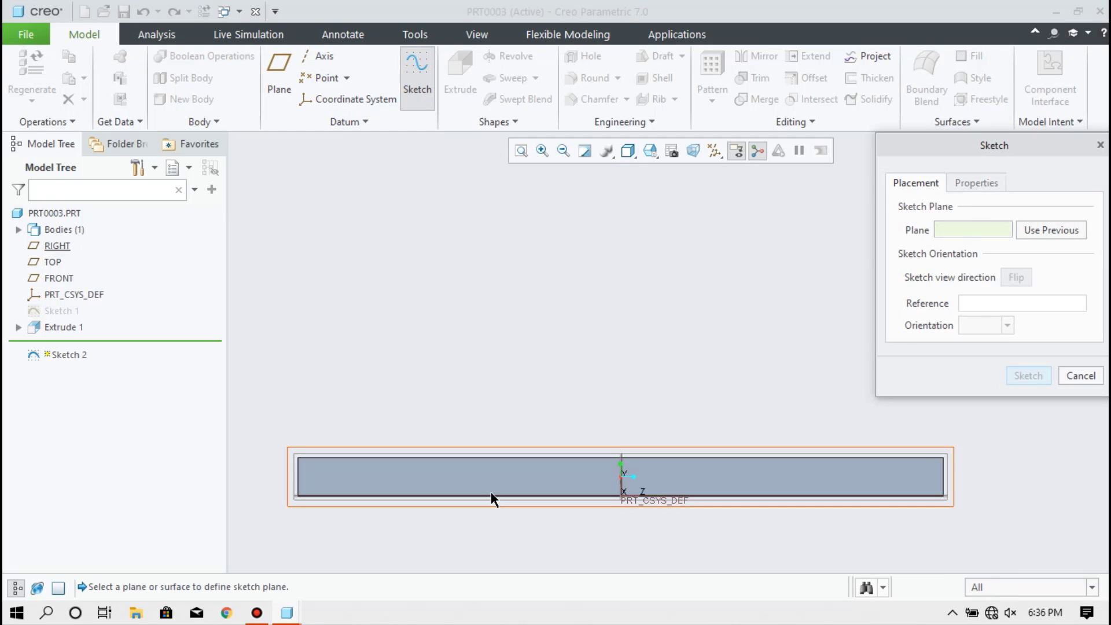
pyautogui.click(488, 476)
pyautogui.click(426, 496)
pyautogui.click(1028, 375)
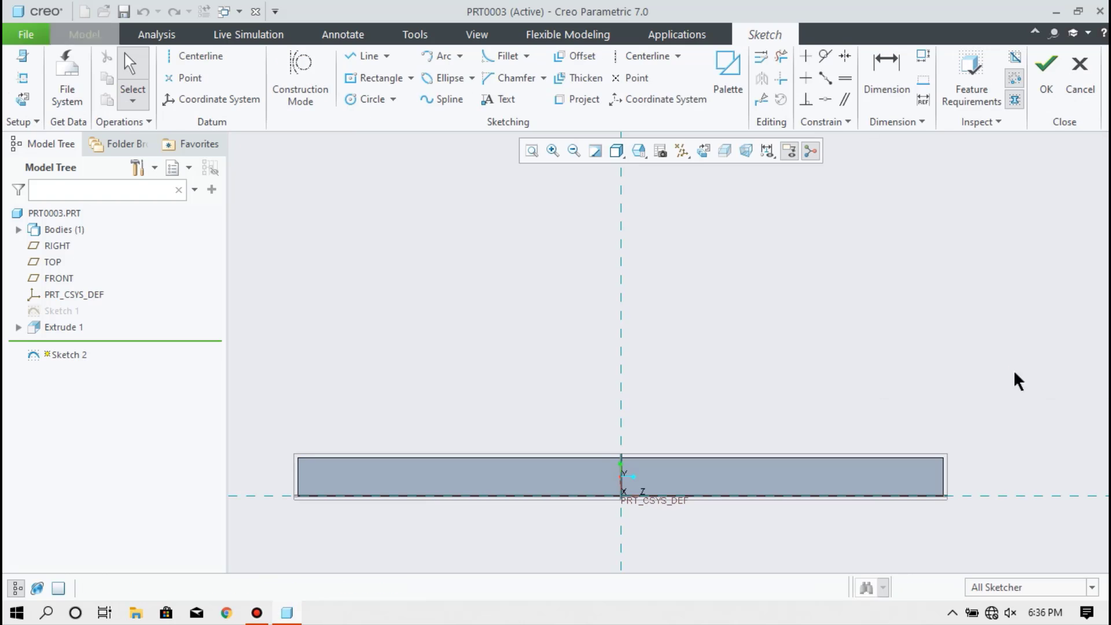
# - Sketch a vertical line about 165 long rising from the plate's upper edge, about 128 left of the vertical reference
pyautogui.click(356, 60)
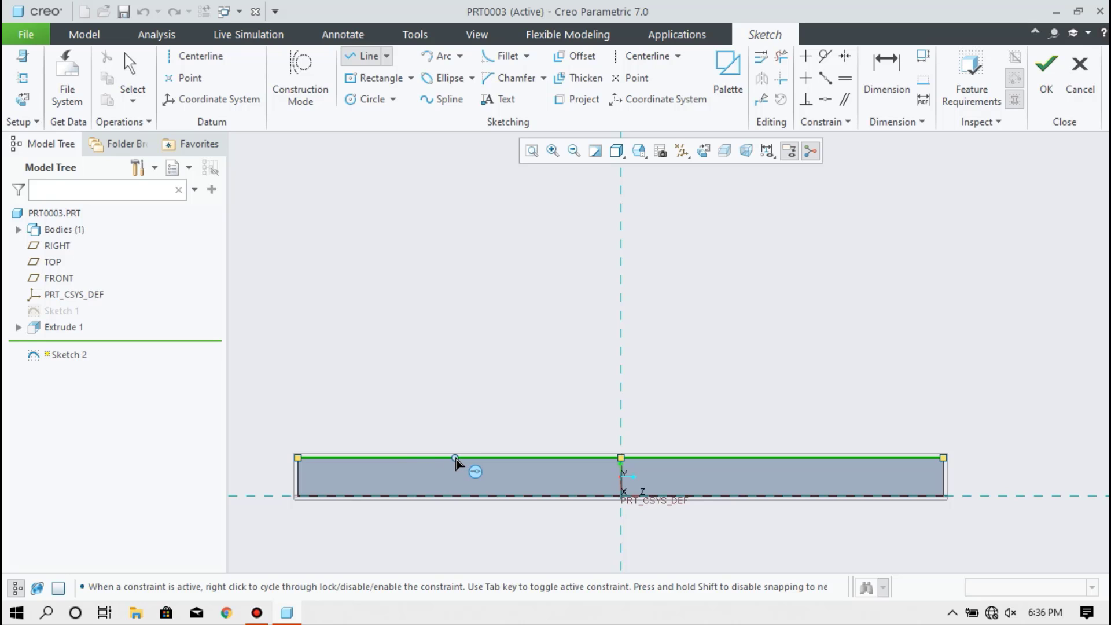
pyautogui.click(455, 458)
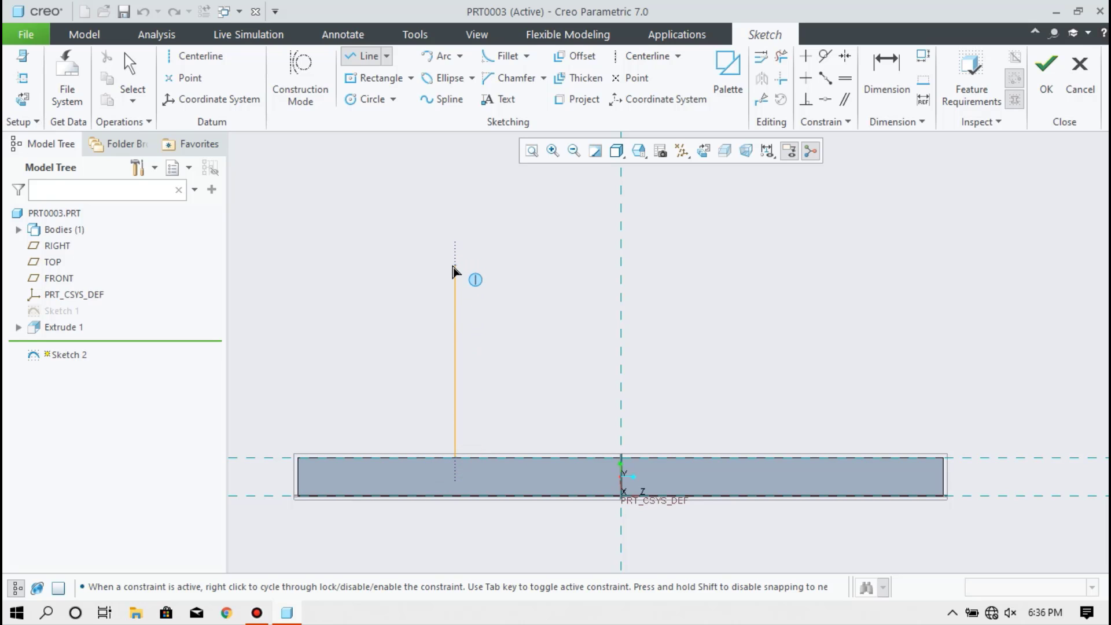
pyautogui.click(455, 245)
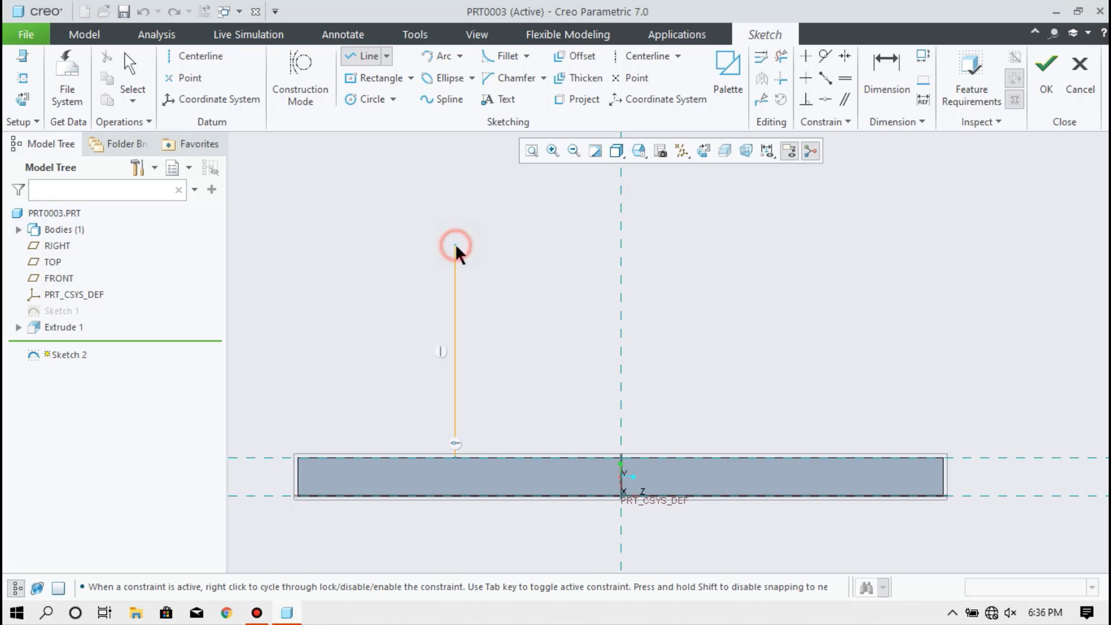
pyautogui.middleClick(478, 265)
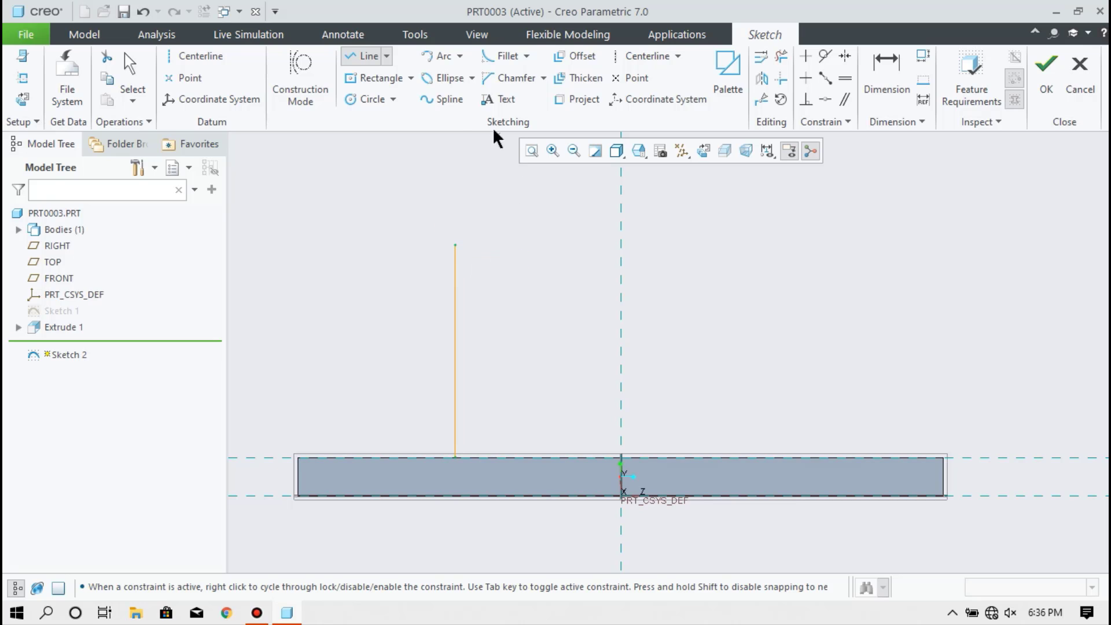
# - Sketch a circle centred about 98 right of the vertical reference and 149 above the plate, and set its diameter to 100
pyautogui.click(371, 99)
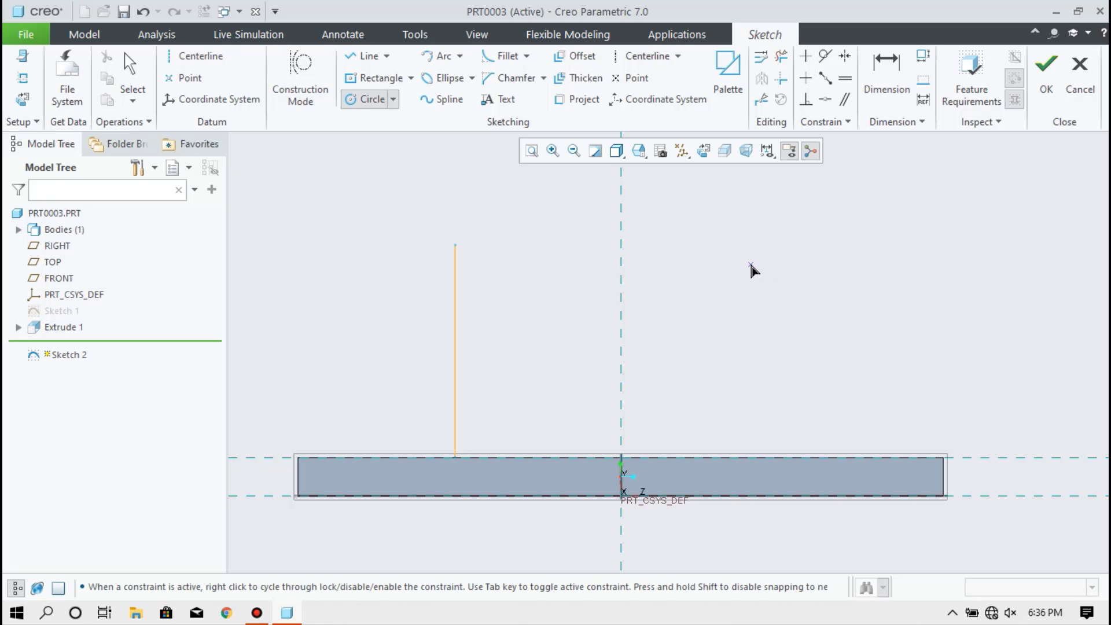
pyautogui.click(748, 264)
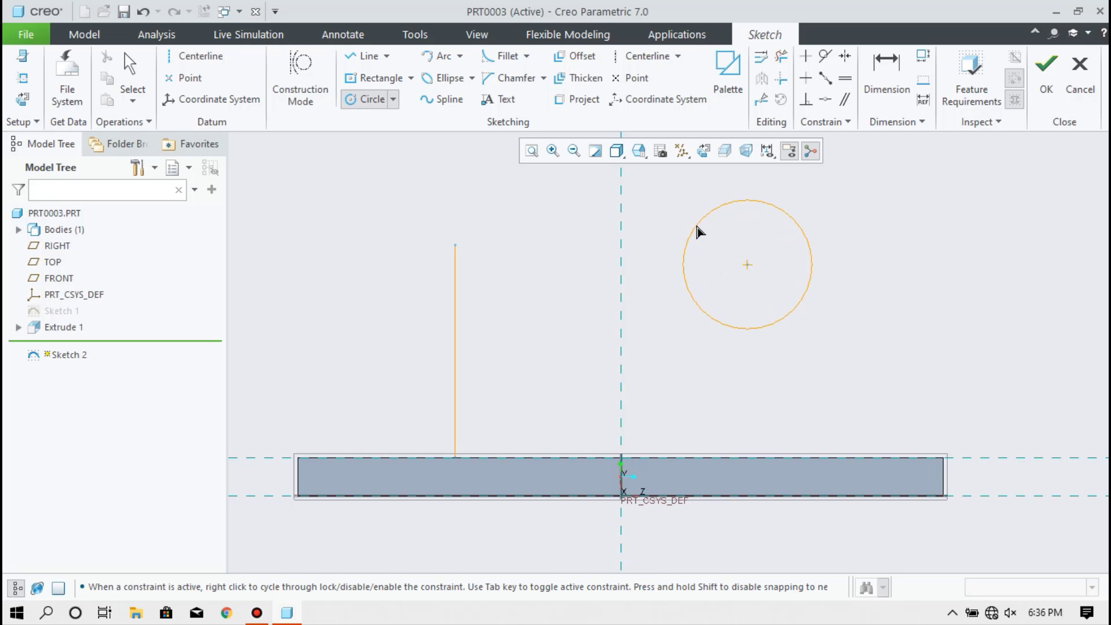
pyautogui.click(697, 227)
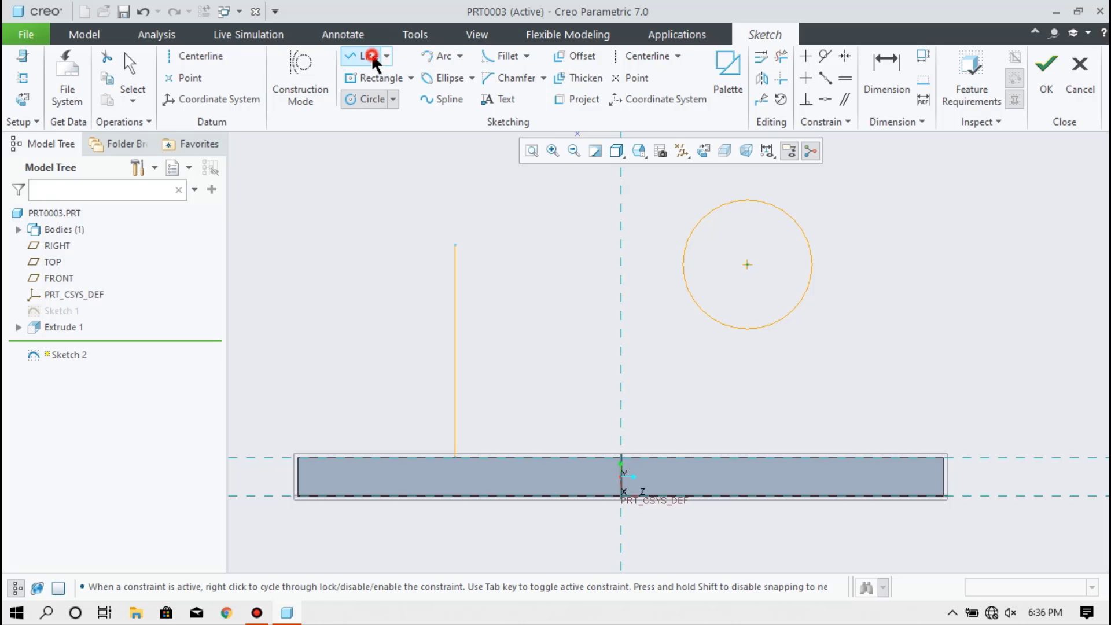
pyautogui.middleClick(456, 251)
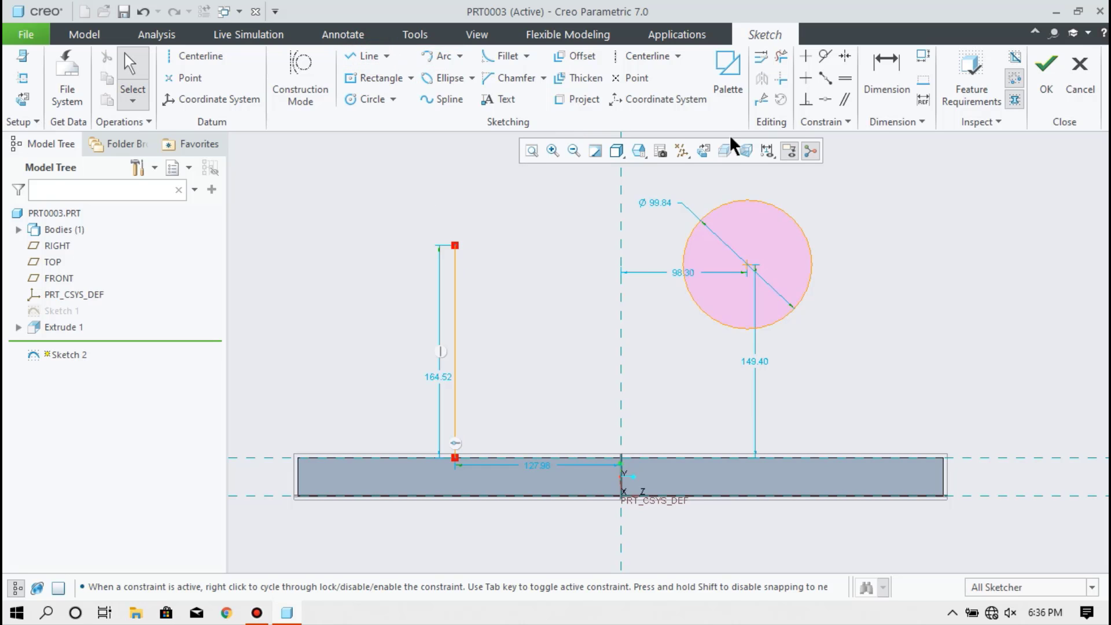
pyautogui.click(876, 88)
pyautogui.doubleClick(659, 200)
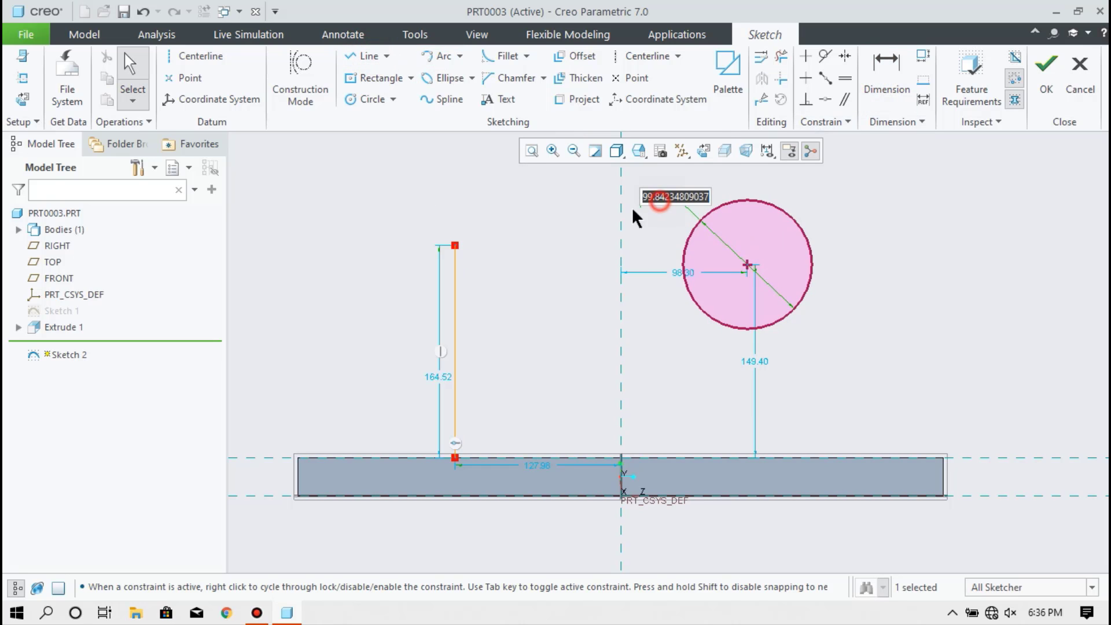
pyautogui.write('100')
pyautogui.press('Return')
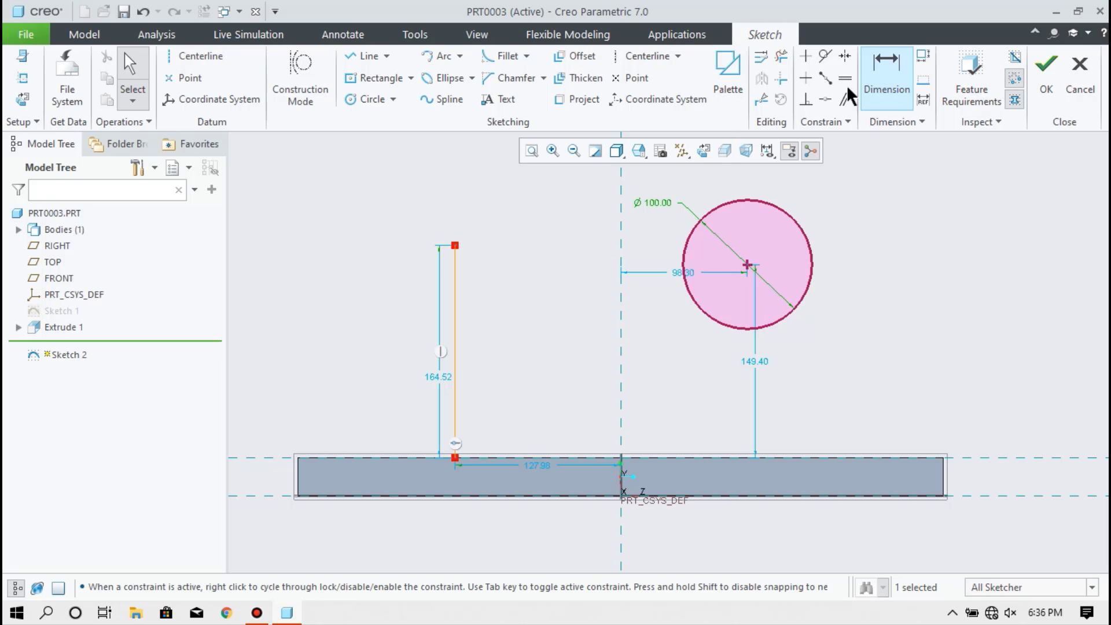
# - Join the vertical line's upper end horizontally to the circle, then draw a vertical line from the circle's lower right to the plate and a closing base line
pyautogui.click(363, 58)
pyautogui.click(455, 246)
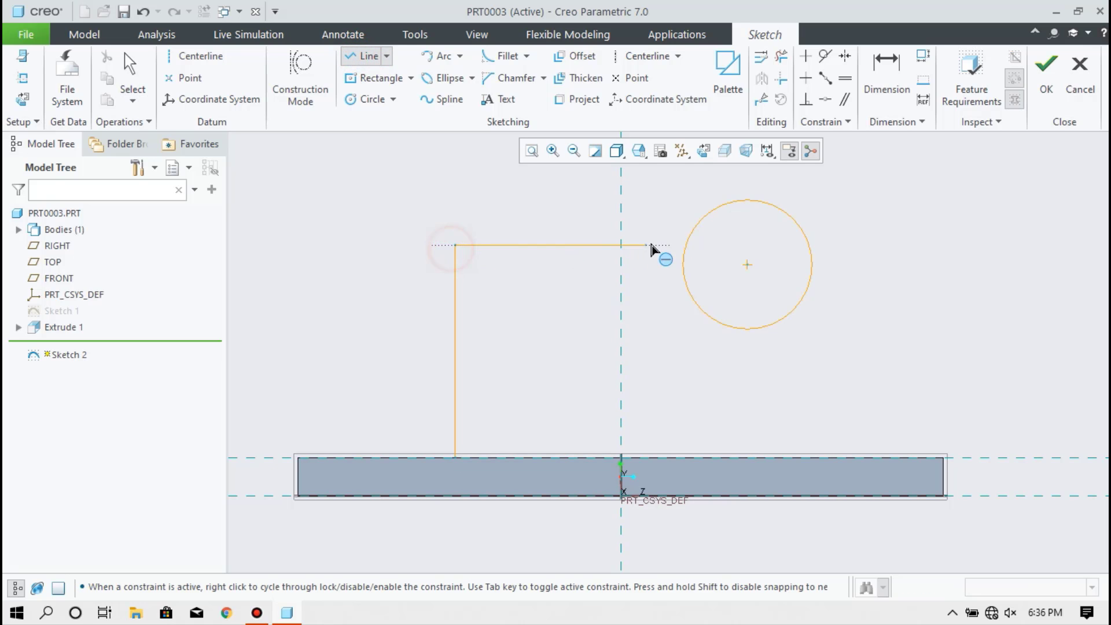
pyautogui.click(683, 246)
pyautogui.middleClick(579, 272)
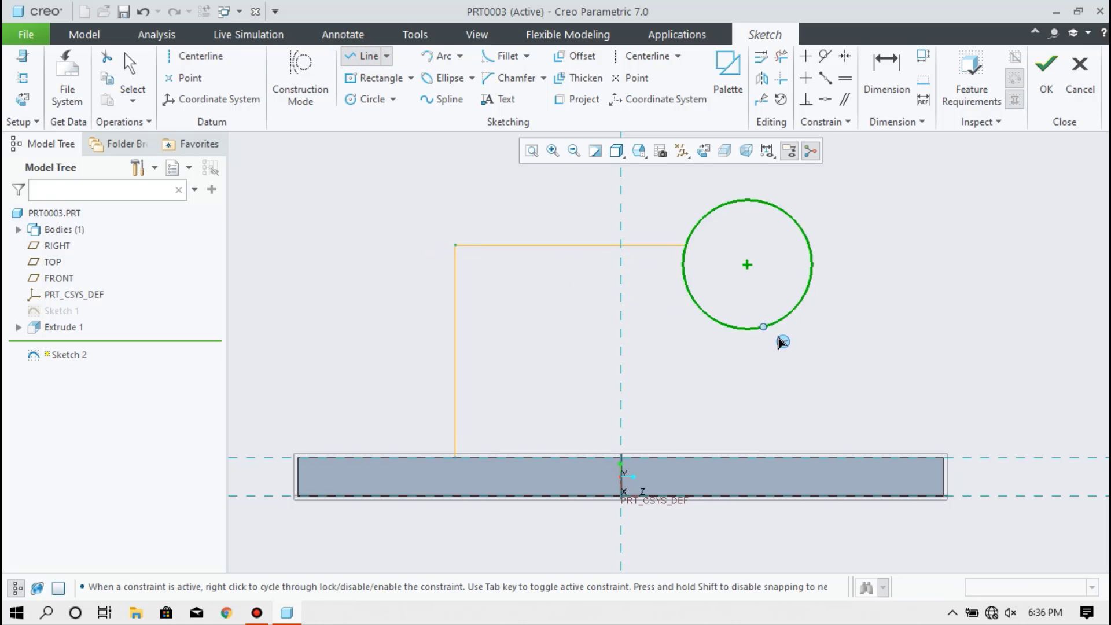
pyautogui.click(788, 317)
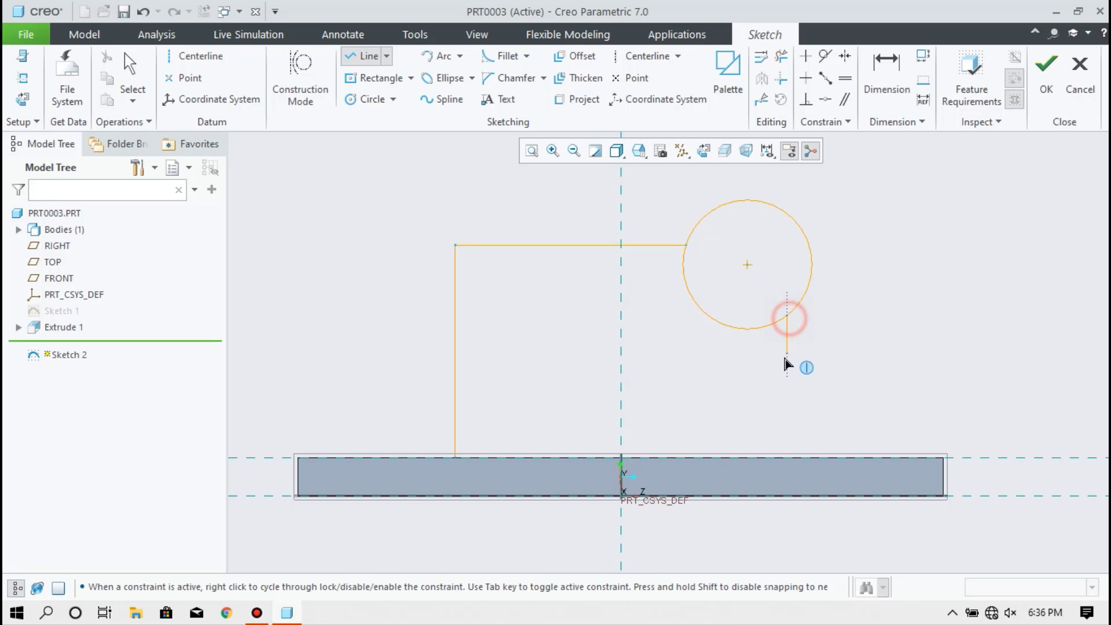
pyautogui.click(786, 458)
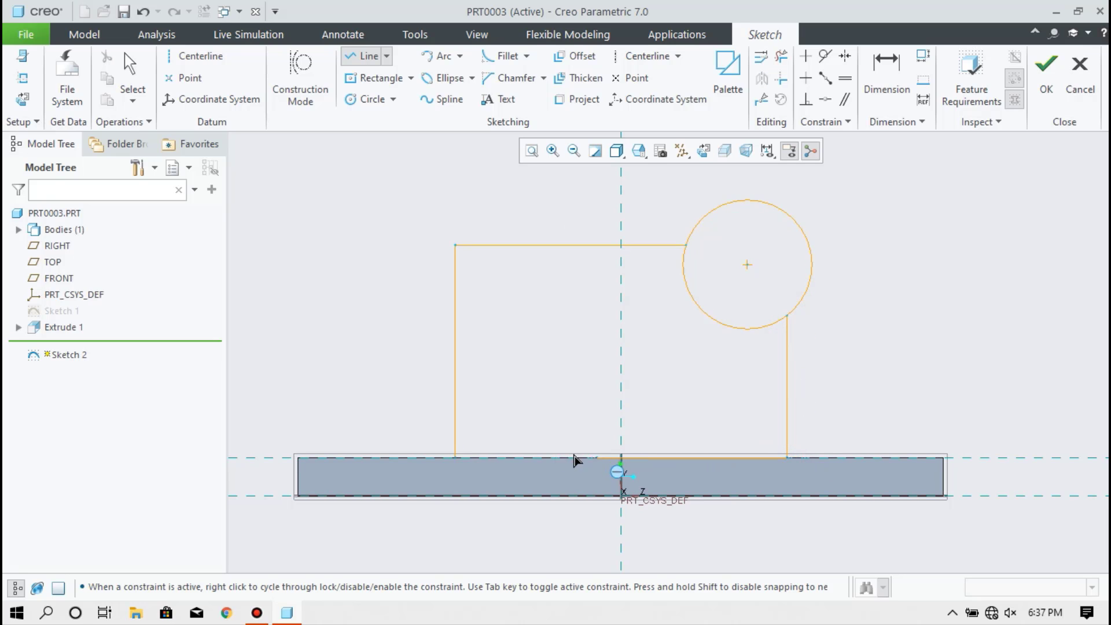
pyautogui.click(456, 458)
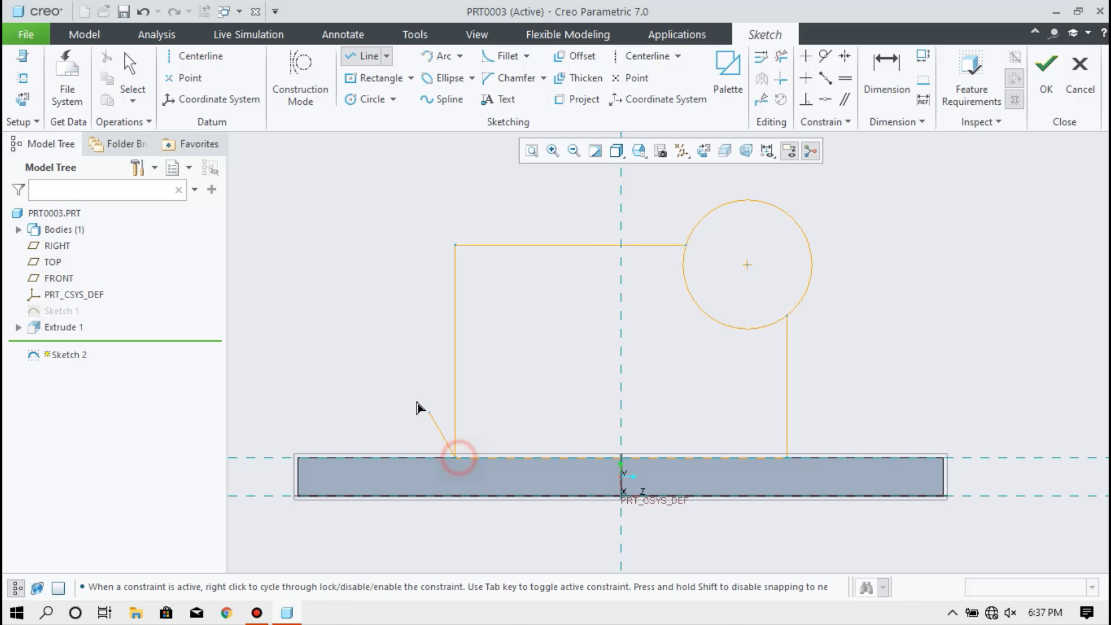
pyautogui.middleClick(389, 378)
# - Trim away the circle's outer arc, leaving a concave corner in the profile, and finish the sketch
pyautogui.click(782, 55)
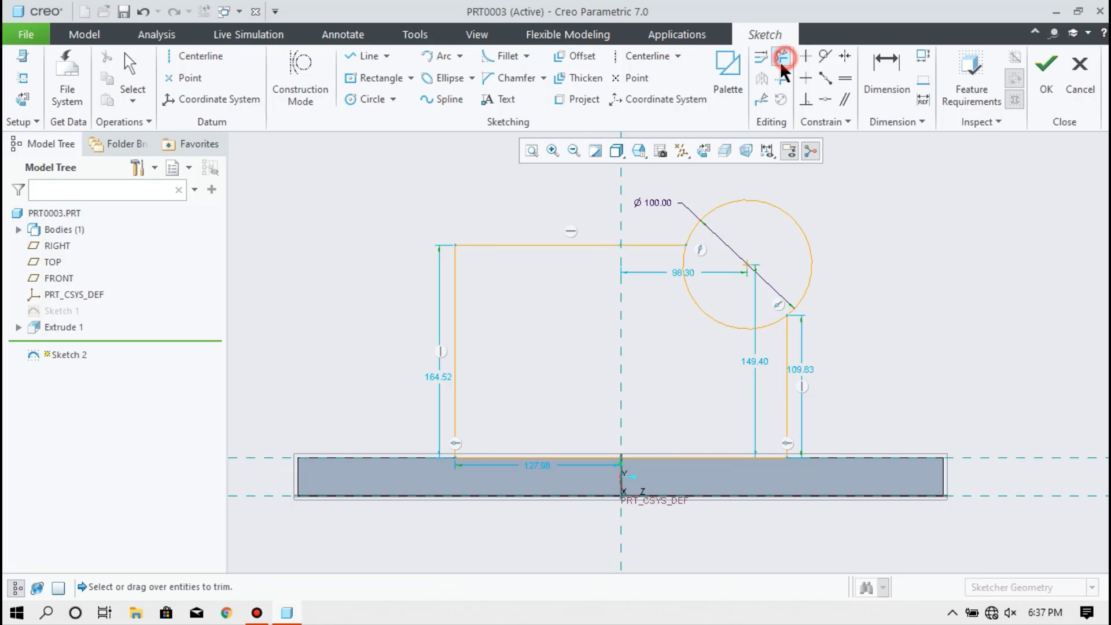
pyautogui.click(731, 203)
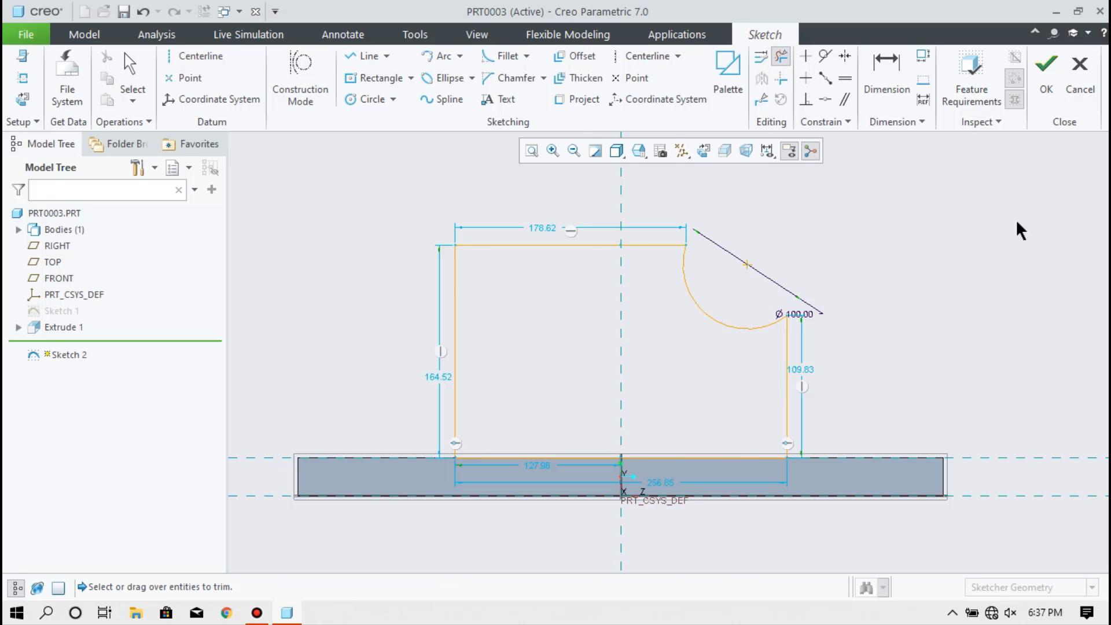
pyautogui.click(1049, 78)
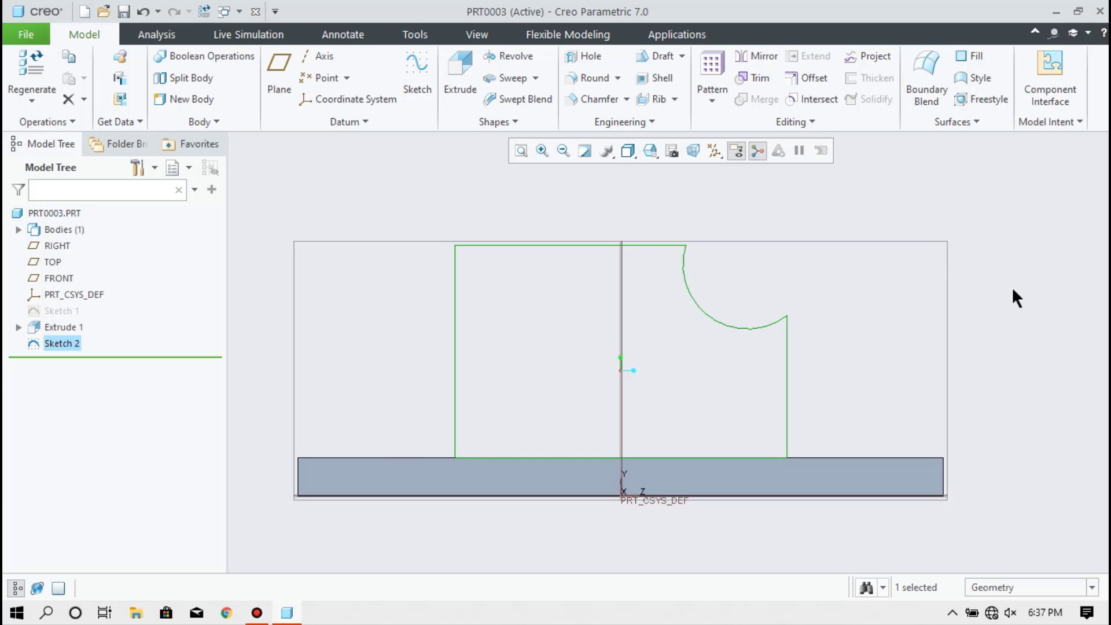
# - Extrude the concave-corner profile as a solid, flip its direction so it runs over the plate, and set the depth to 300
pyautogui.hotkey('ctrl', 'd')
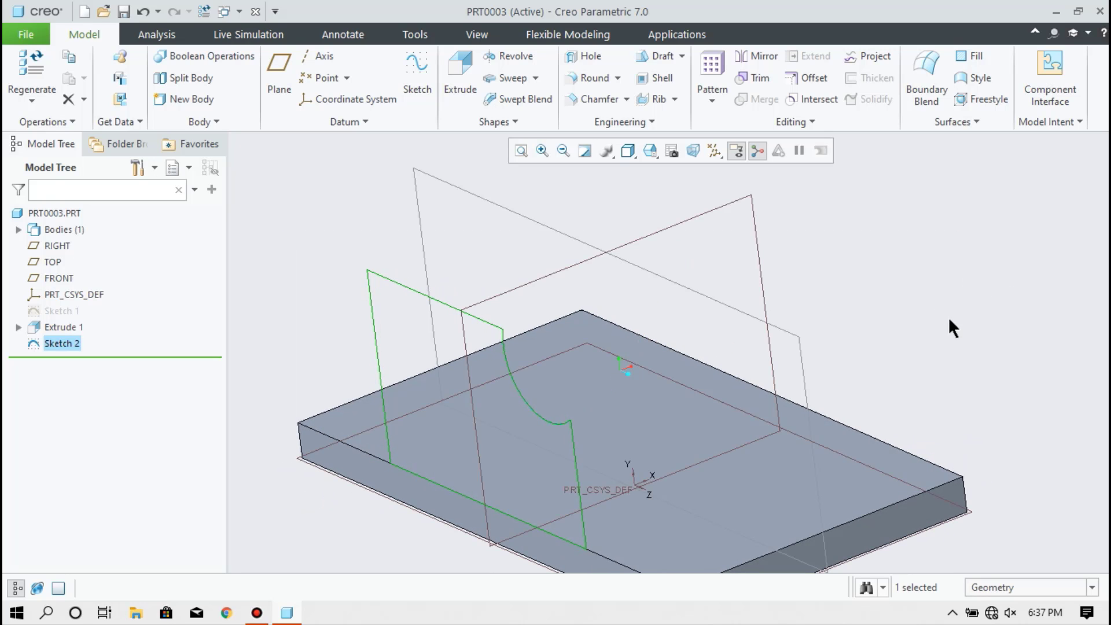
pyautogui.click(461, 73)
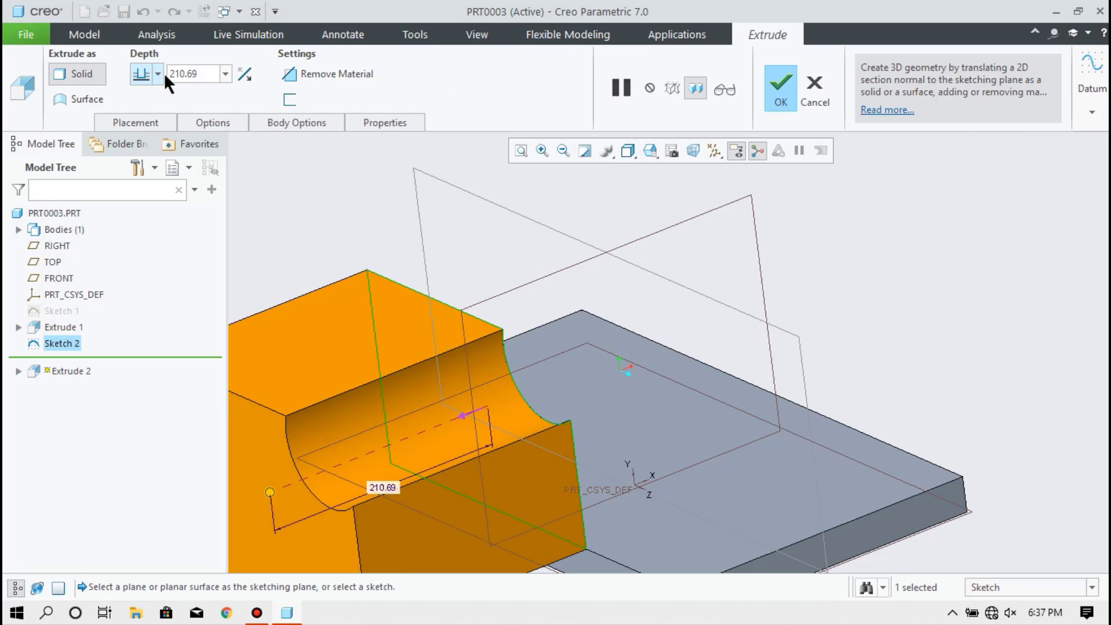
pyautogui.click(245, 74)
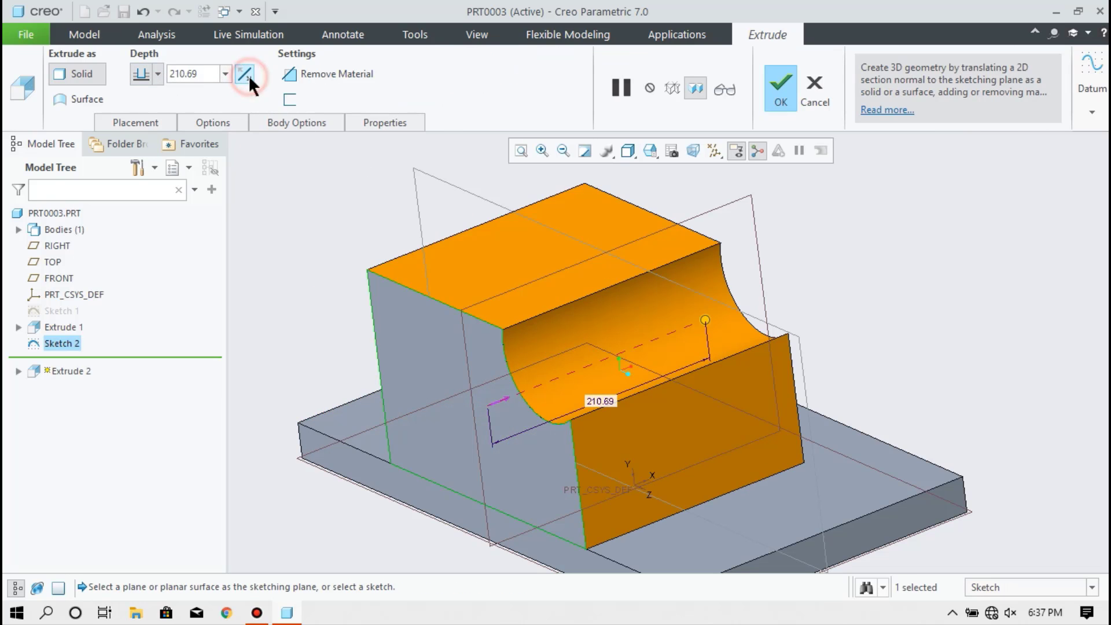
pyautogui.doubleClick(200, 74)
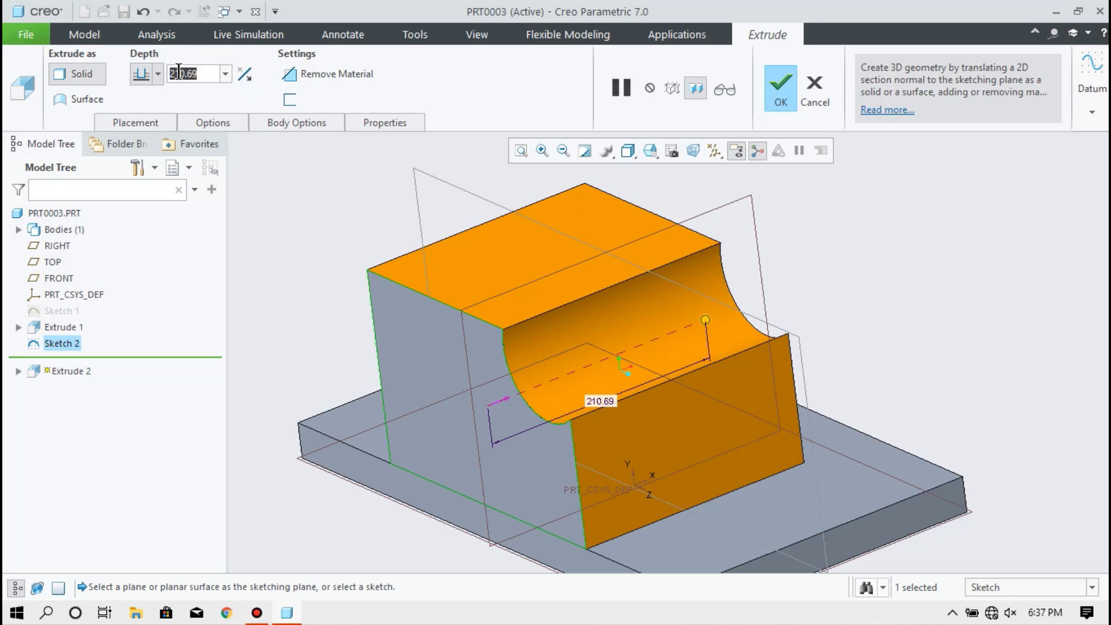
pyautogui.write('300')
pyautogui.press('Return')
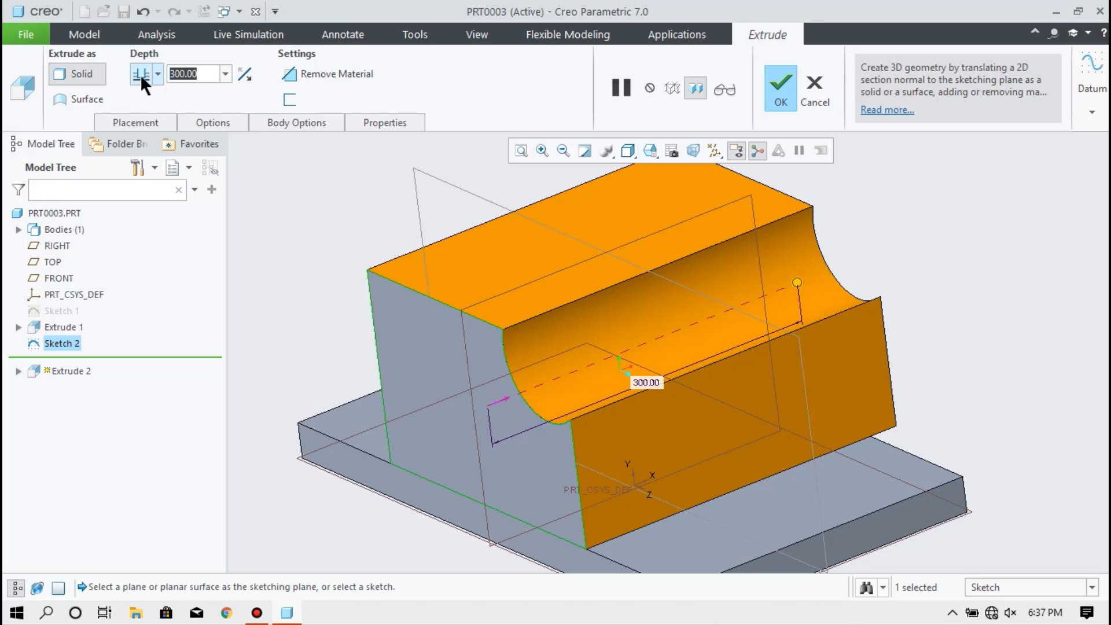
# - Try block extrusion depths of 220 and 280
pyautogui.write('220')
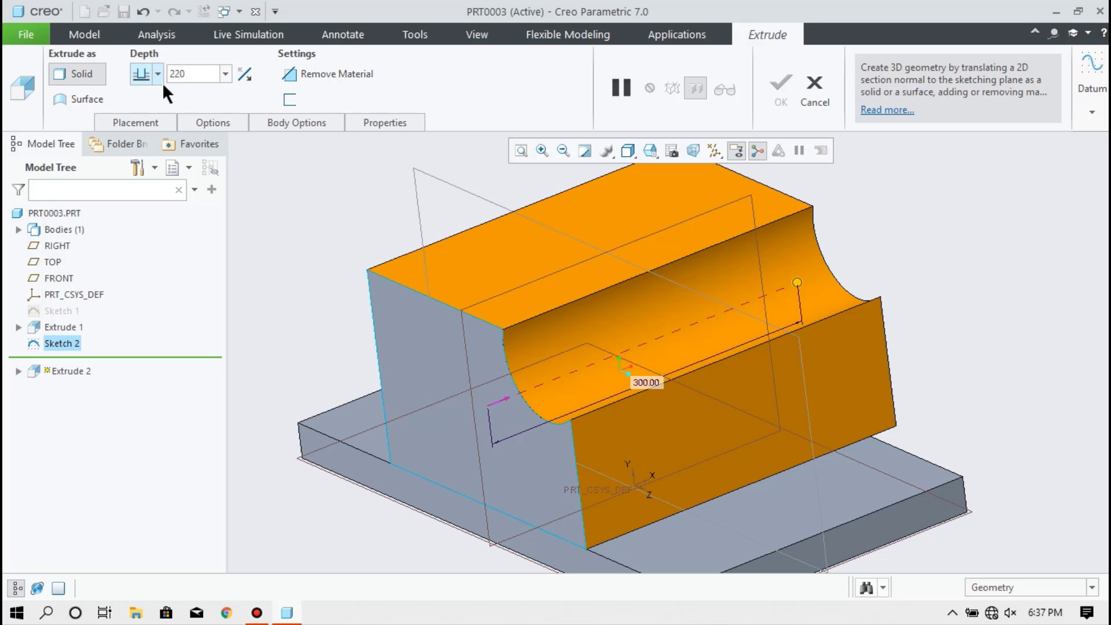
pyautogui.press('Return')
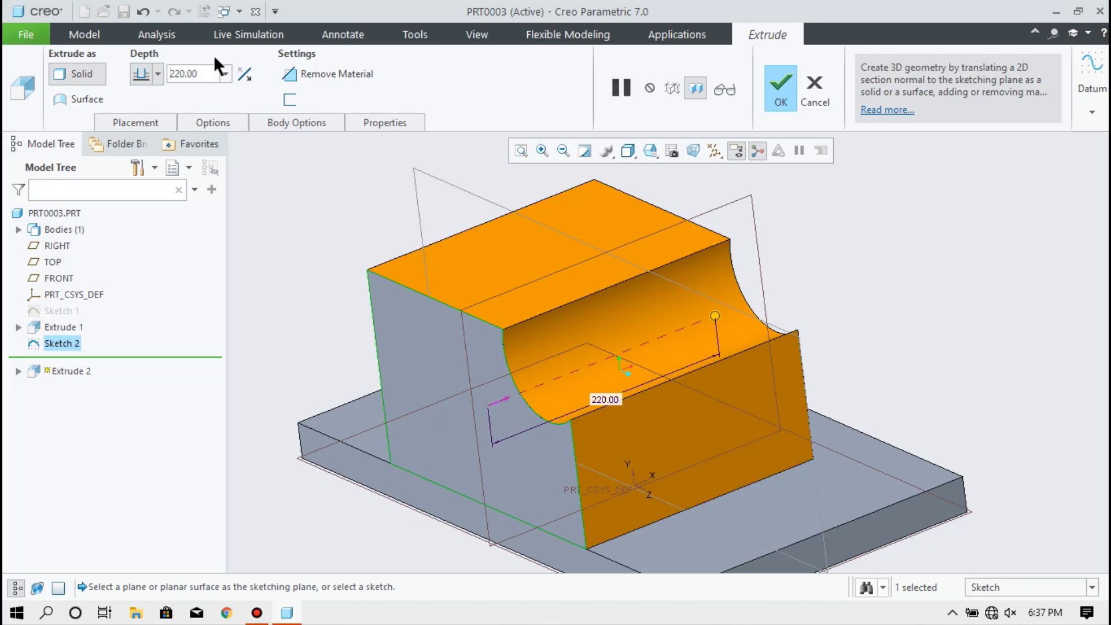
pyautogui.doubleClick(211, 74)
pyautogui.write('280')
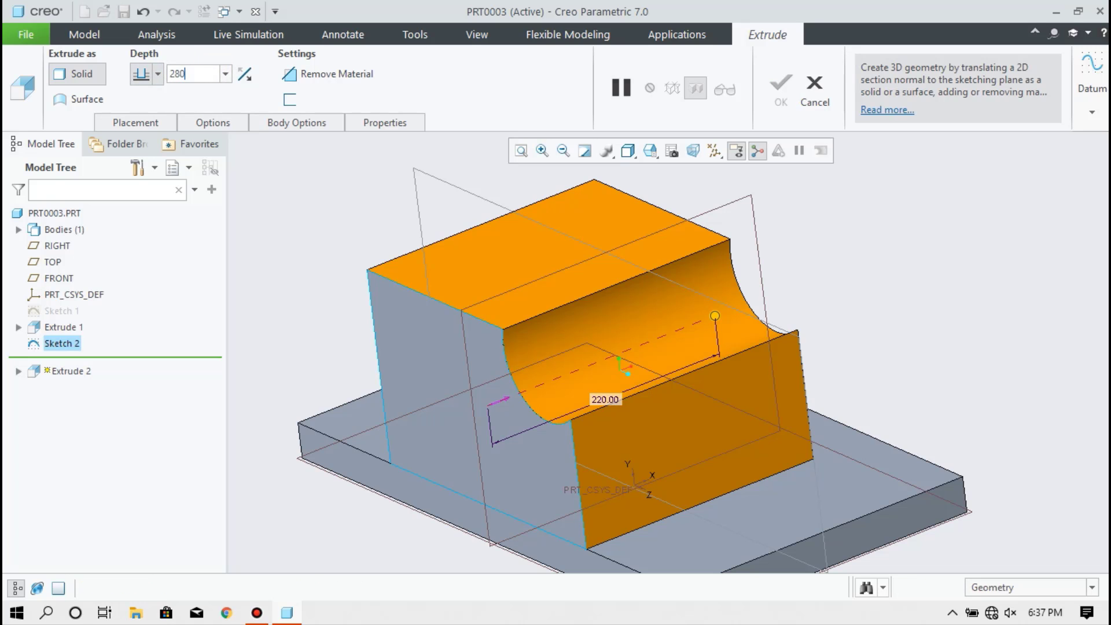
pyautogui.press('Return')
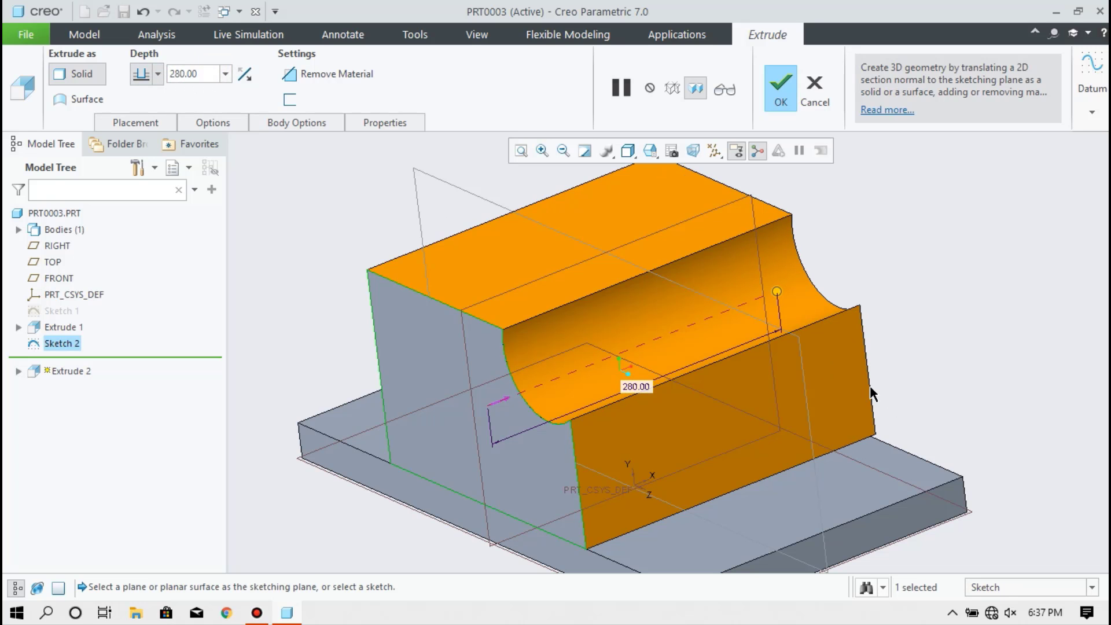
# - Set the block's extrusion depth to 275 and complete the feature
pyautogui.moveTo(854, 376)
pyautogui.mouseDown(button='middle')
pyautogui.moveTo(861, 390)
pyautogui.moveTo(867, 363)
pyautogui.moveTo(851, 370)
pyautogui.mouseUp(button='middle')
pyautogui.doubleClick(215, 78)
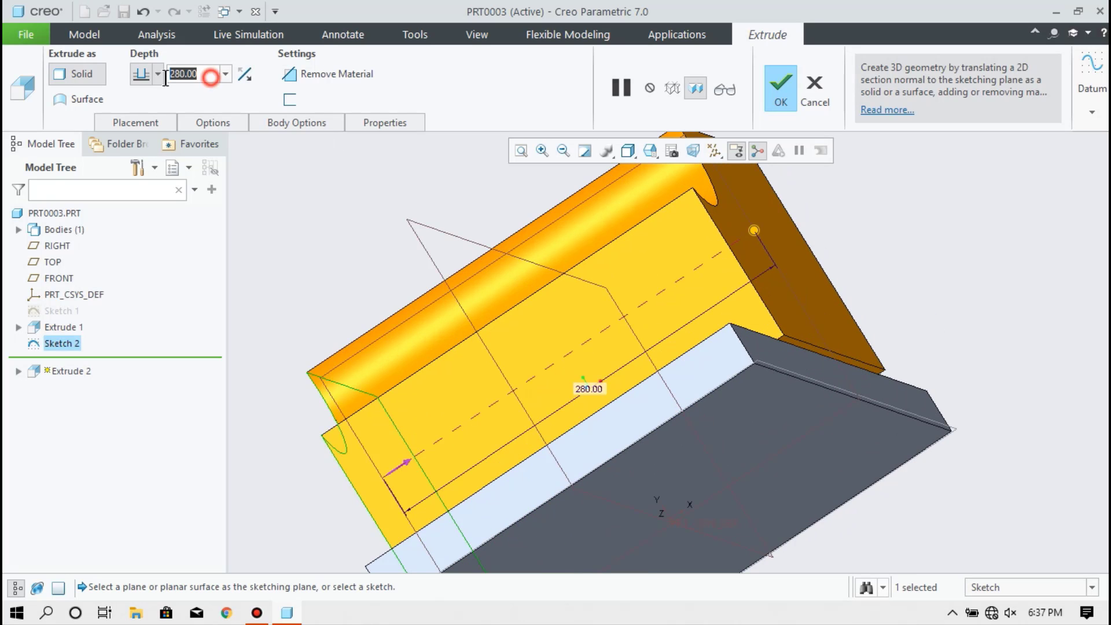
pyautogui.write('27')
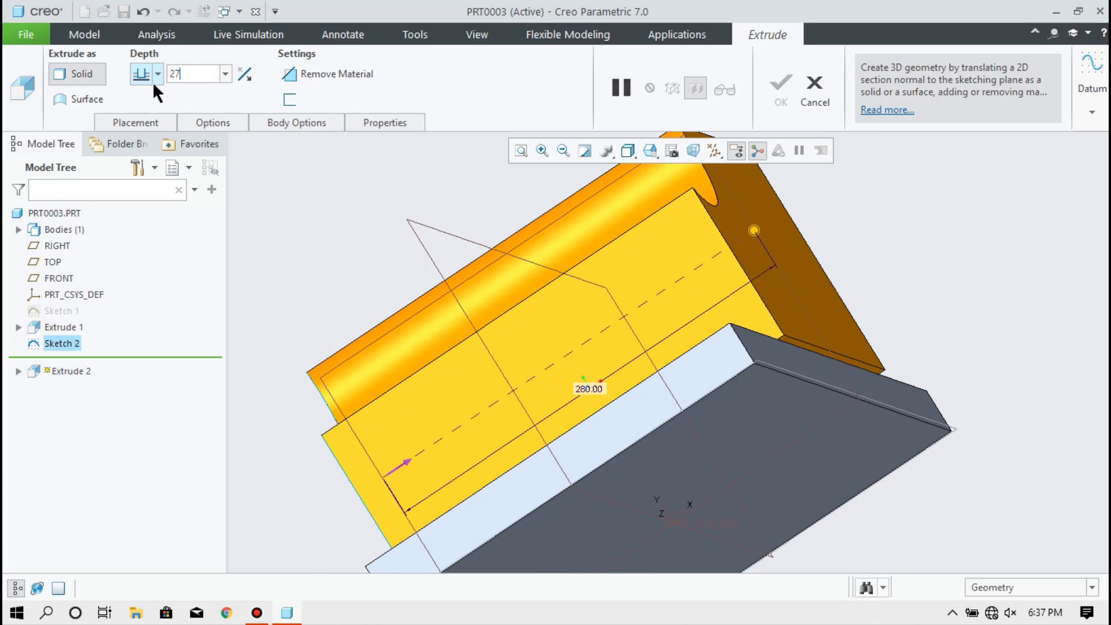
pyautogui.write('5')
pyautogui.press('Return')
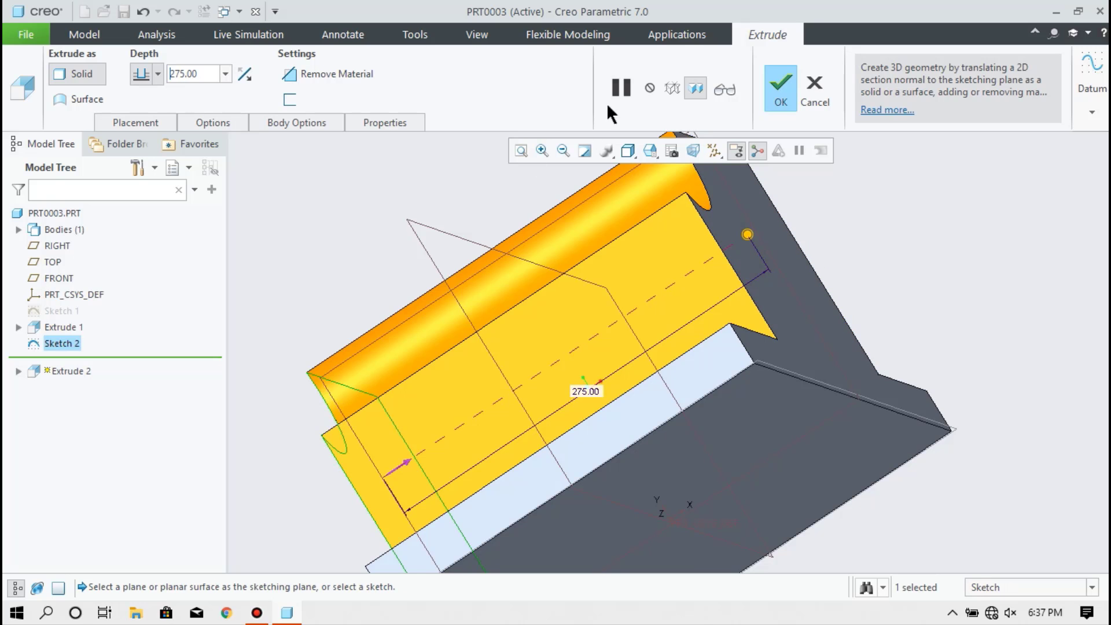
pyautogui.click(780, 95)
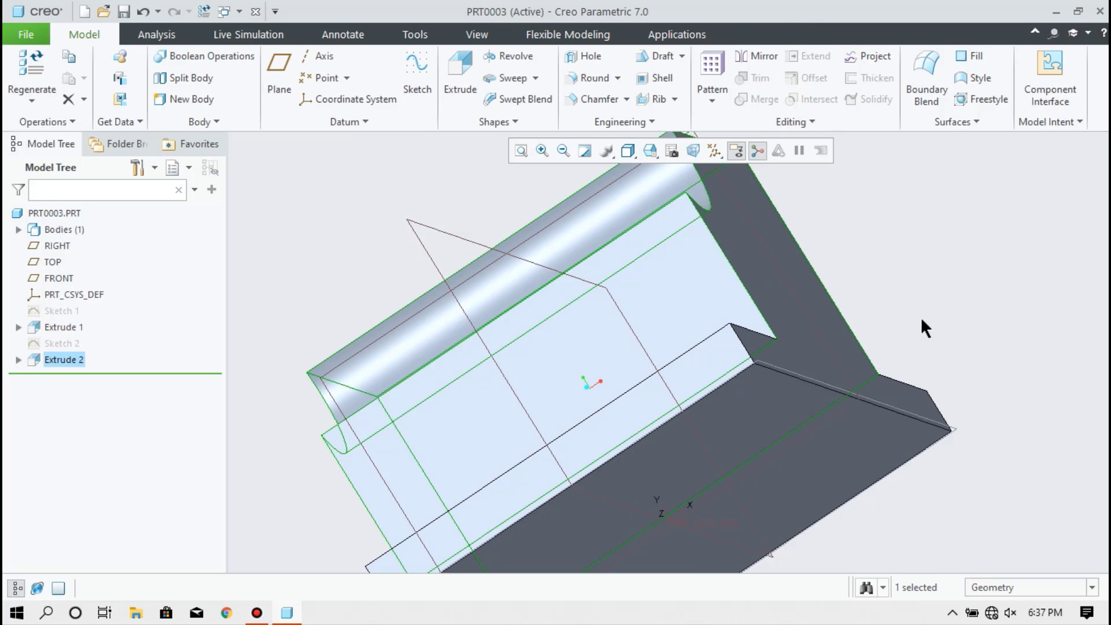
pyautogui.moveTo(943, 308); pyautogui.dragTo(984, 332, button='middle')
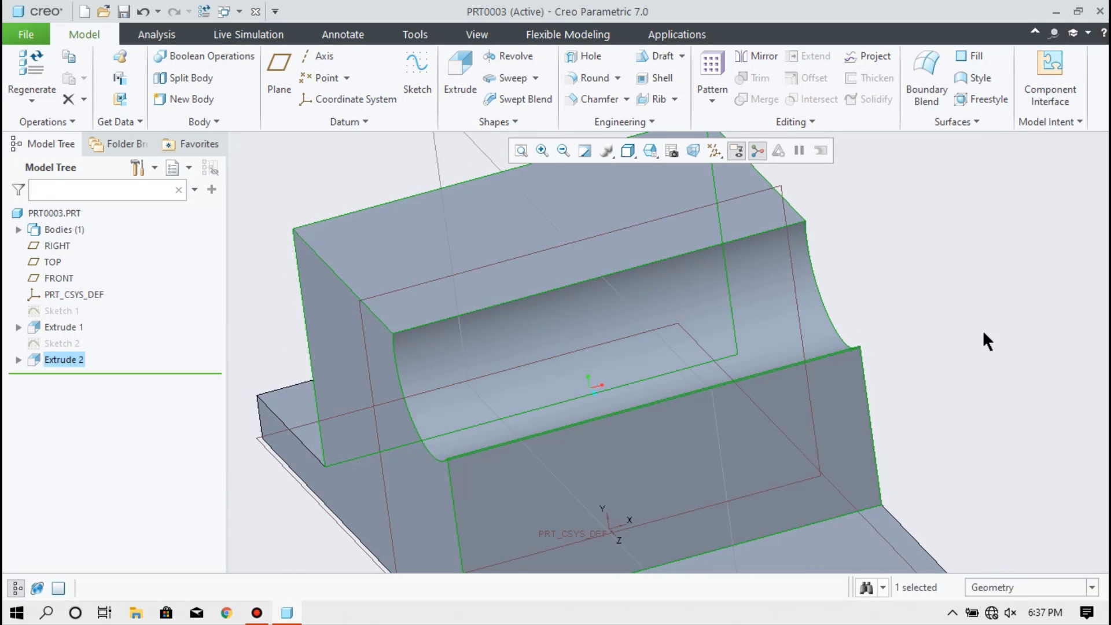
pyautogui.click(944, 209)
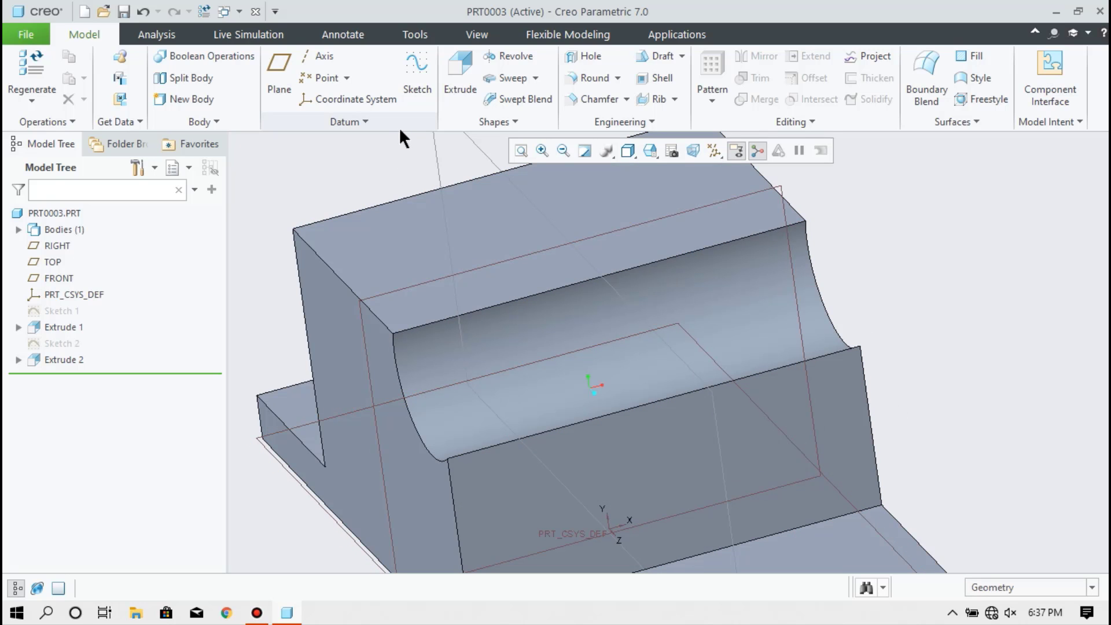
# - Start a new sketch on the FRONT datum plane with the RIGHT plane as the orientation reference
pyautogui.click(417, 81)
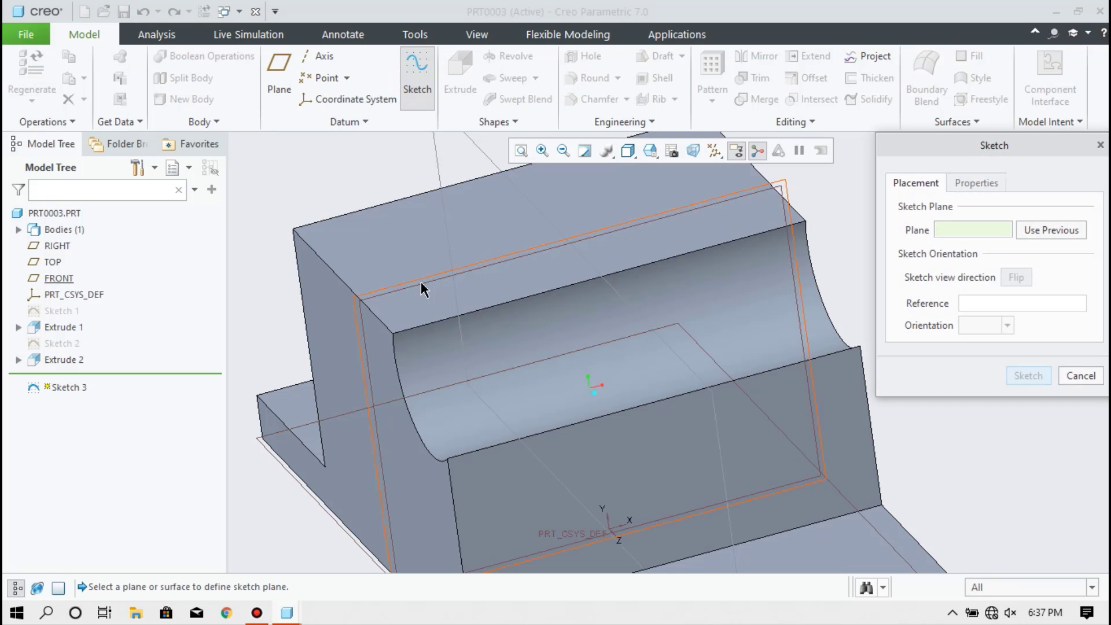
pyautogui.click(423, 289)
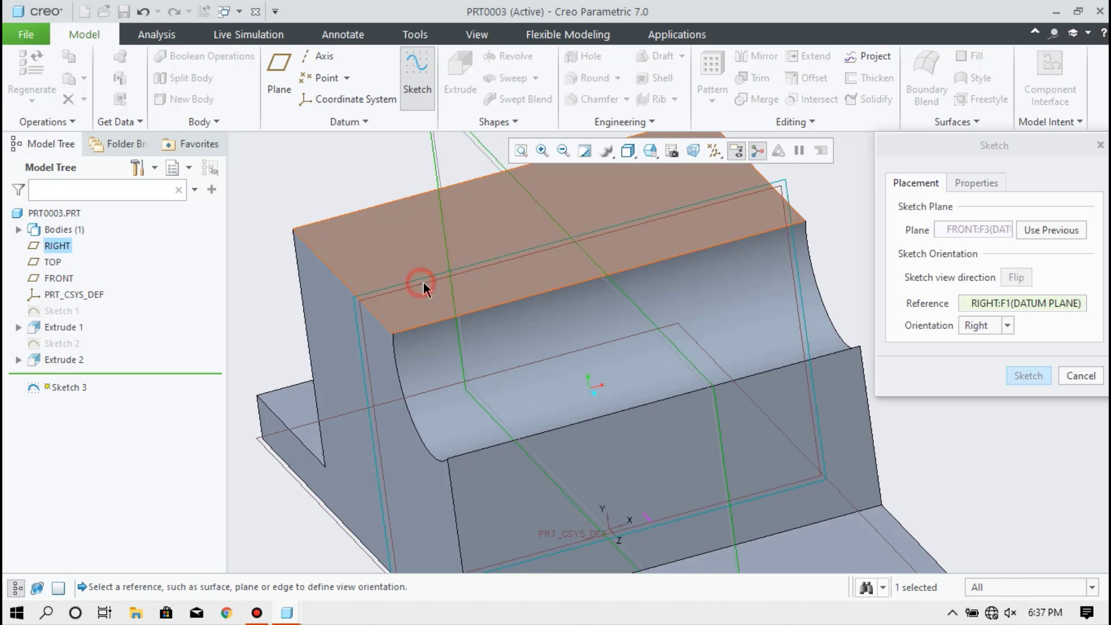
pyautogui.click(1022, 376)
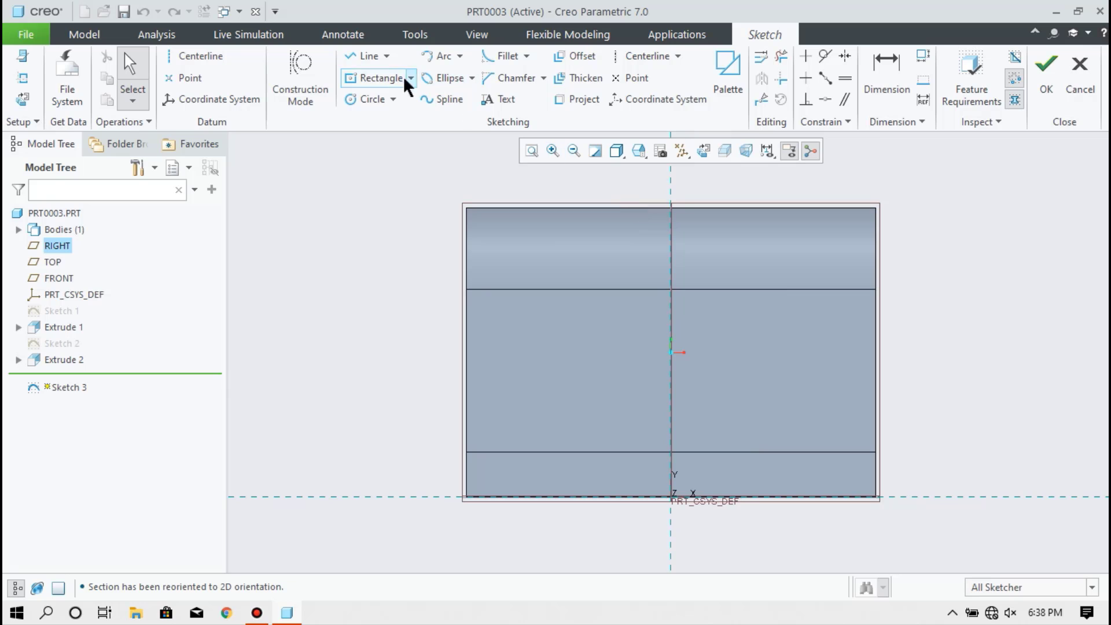
pyautogui.click(371, 78)
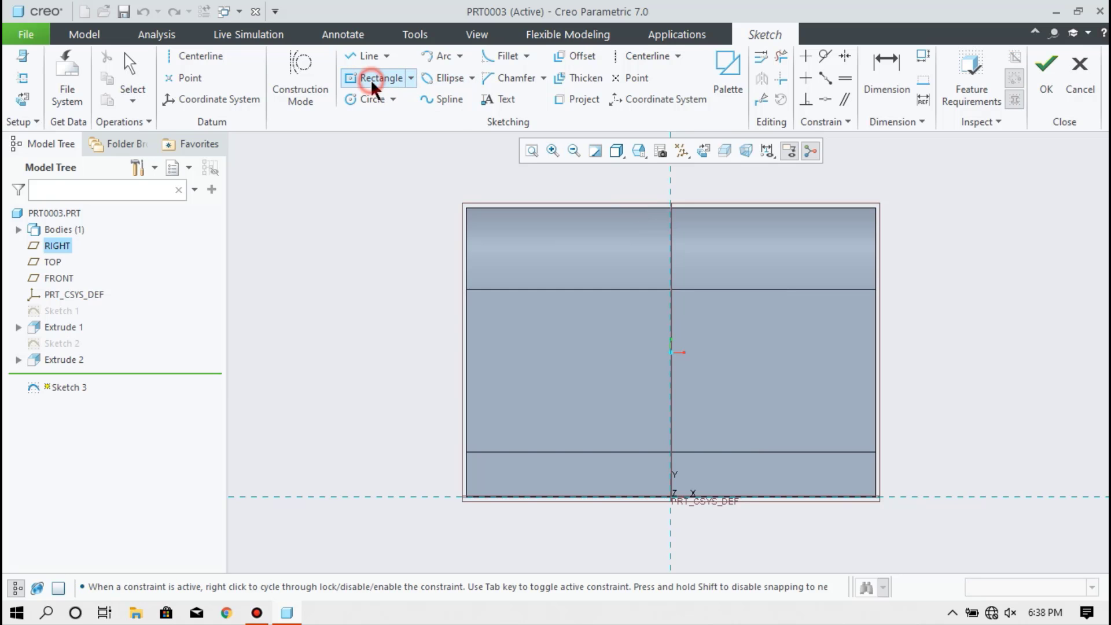
pyautogui.click(671, 355)
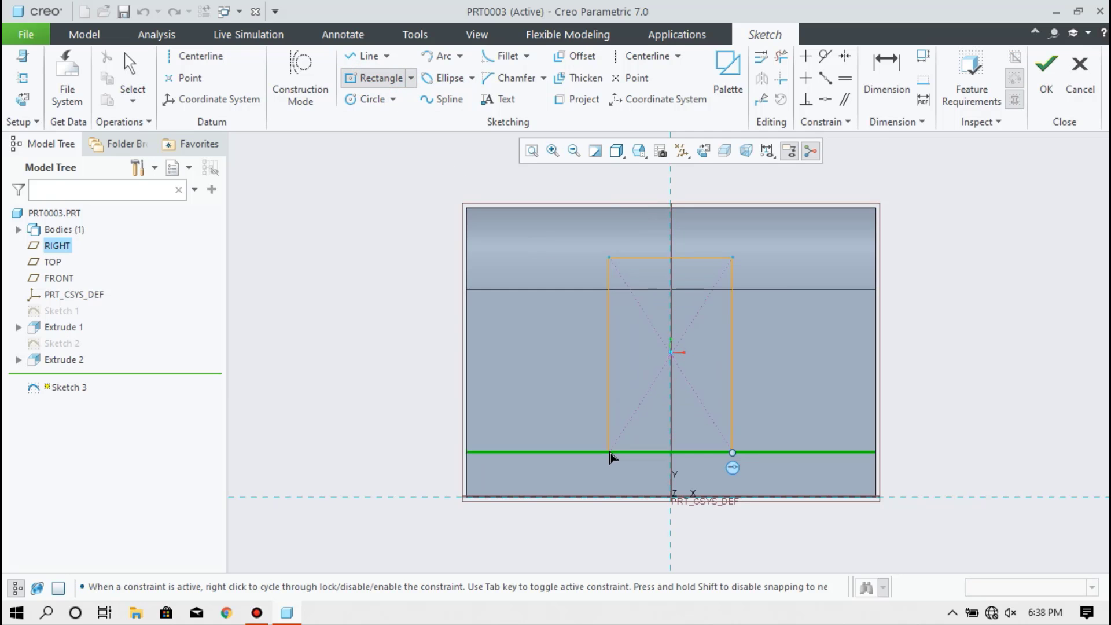
pyautogui.middleClick(569, 460)
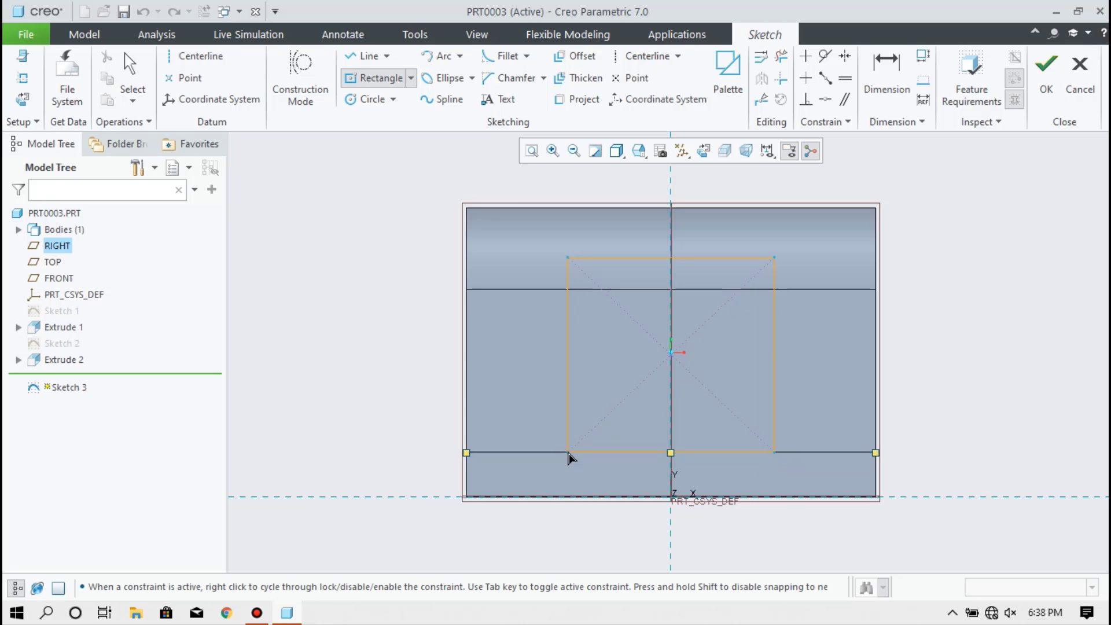
# - Sketch three connected lines from the vertical reference: about 110 left along the plate's upper edge, about 194 up, and horizontally back to the reference
pyautogui.click(352, 58)
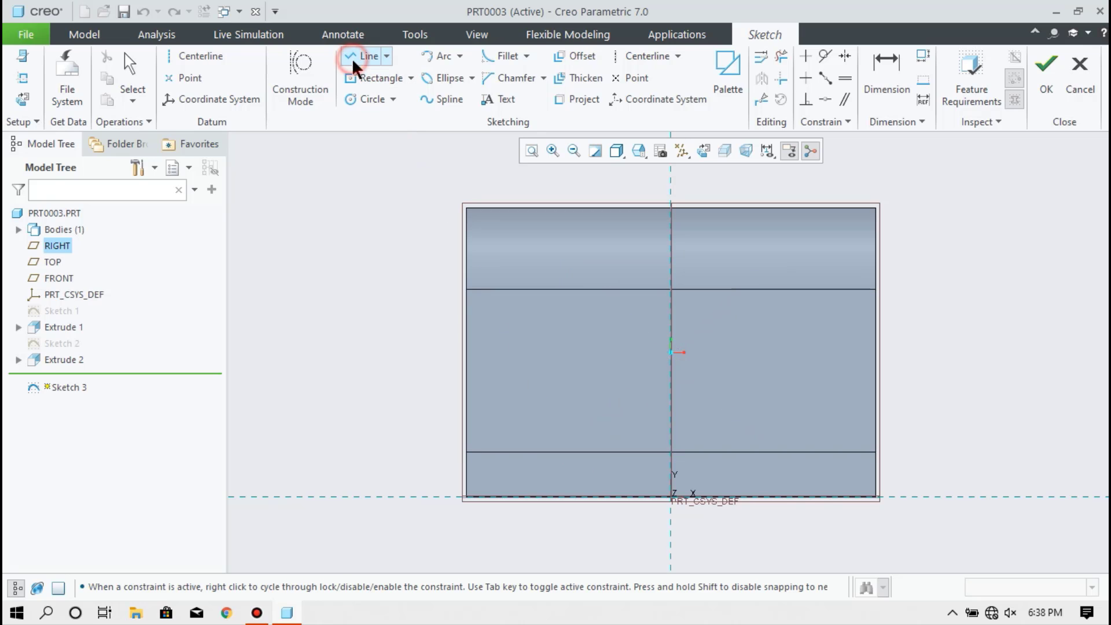
pyautogui.click(671, 453)
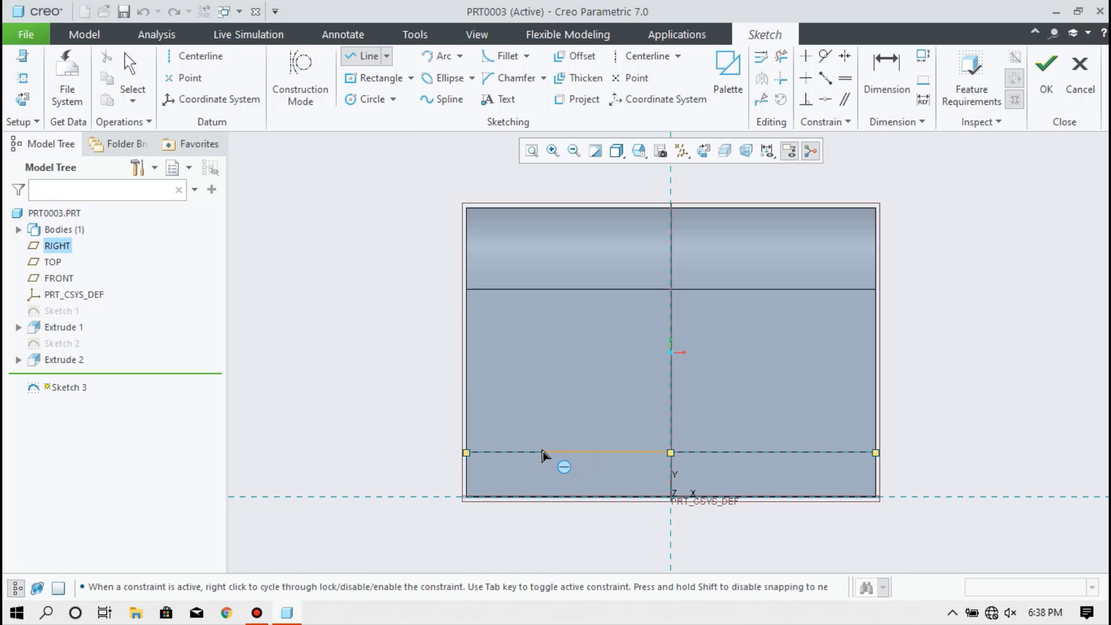
pyautogui.click(507, 452)
pyautogui.click(508, 165)
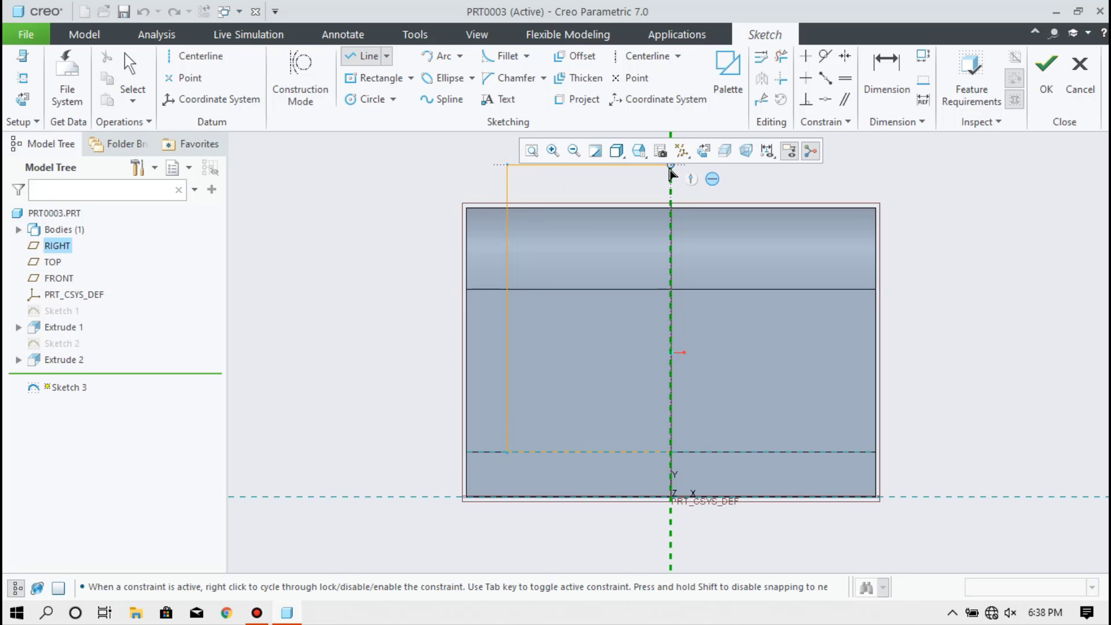
pyautogui.click(672, 165)
pyautogui.middleClick(675, 174)
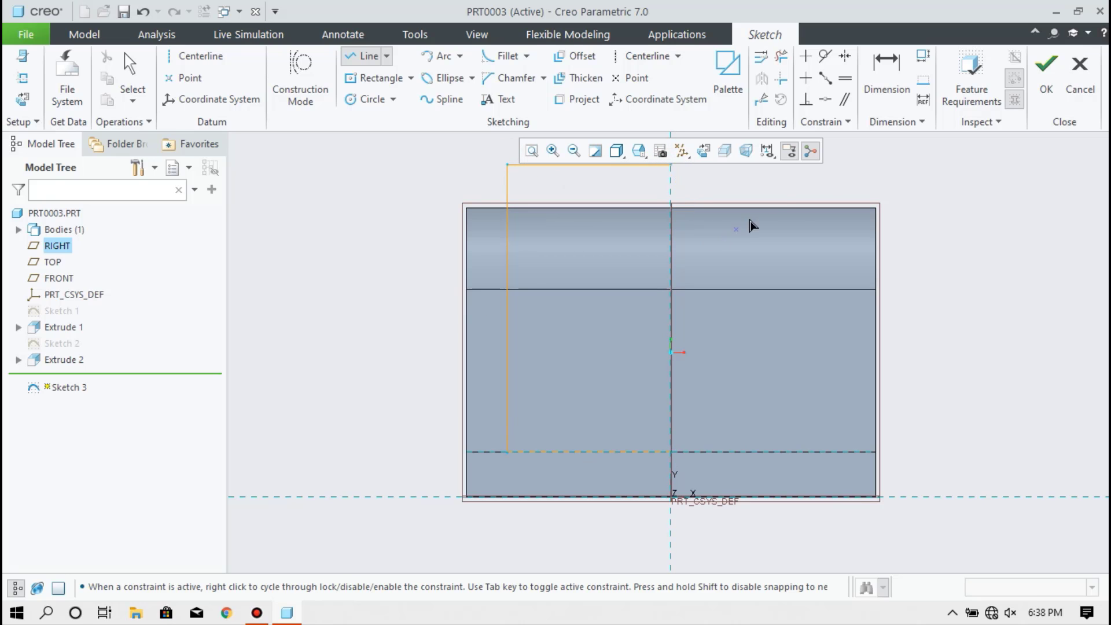
# - Set the length of the sketch's lower horizontal line to 100
pyautogui.click(884, 74)
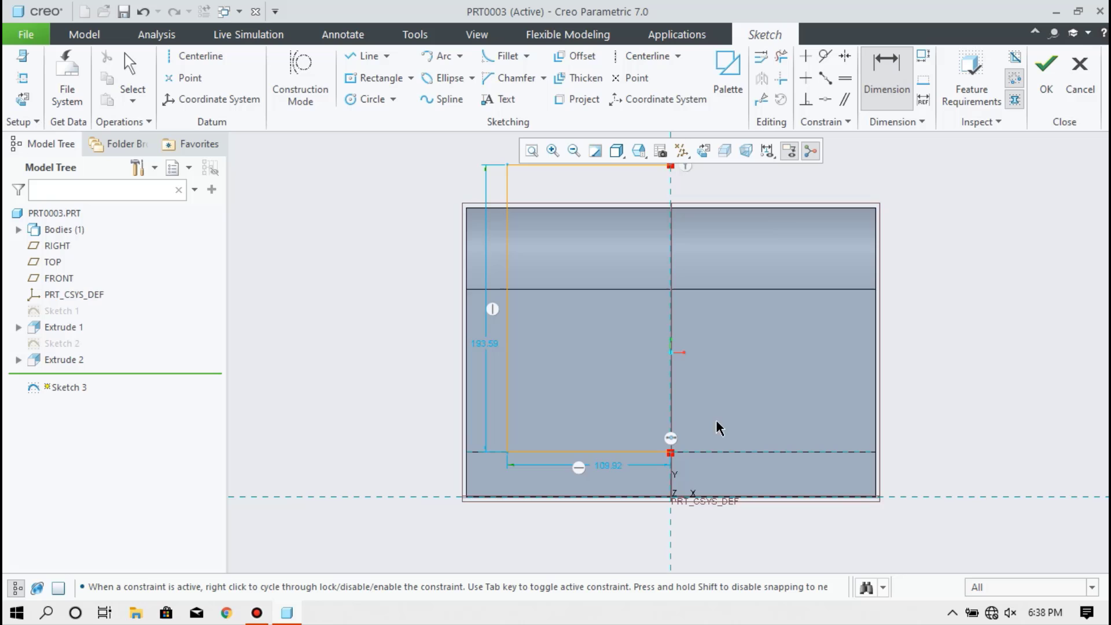
pyautogui.doubleClick(609, 465)
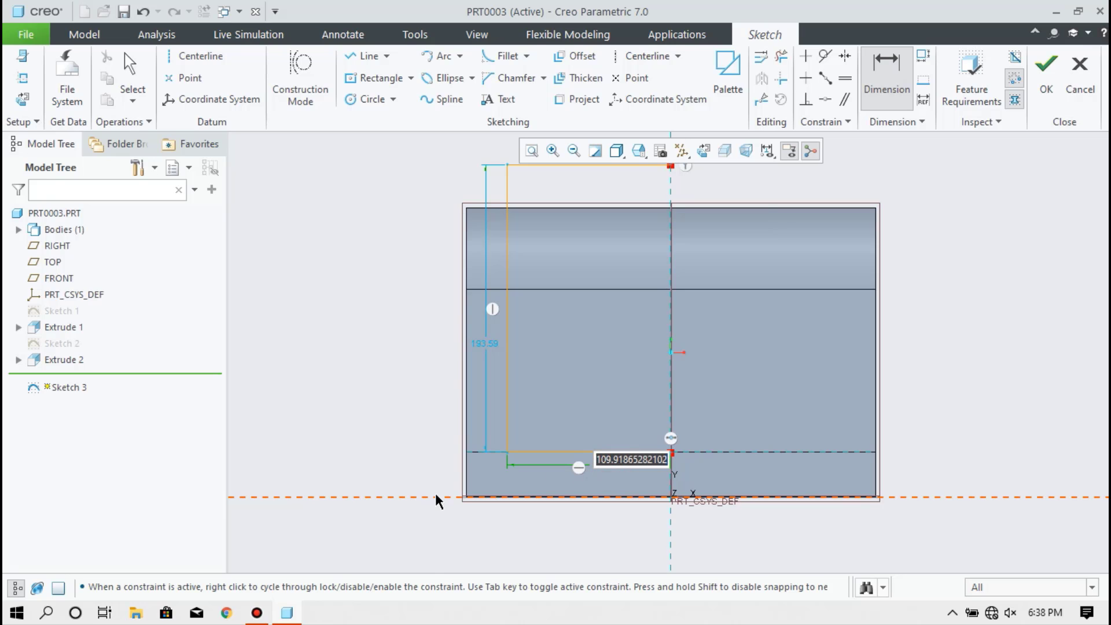
pyautogui.write('100')
pyautogui.press('Return')
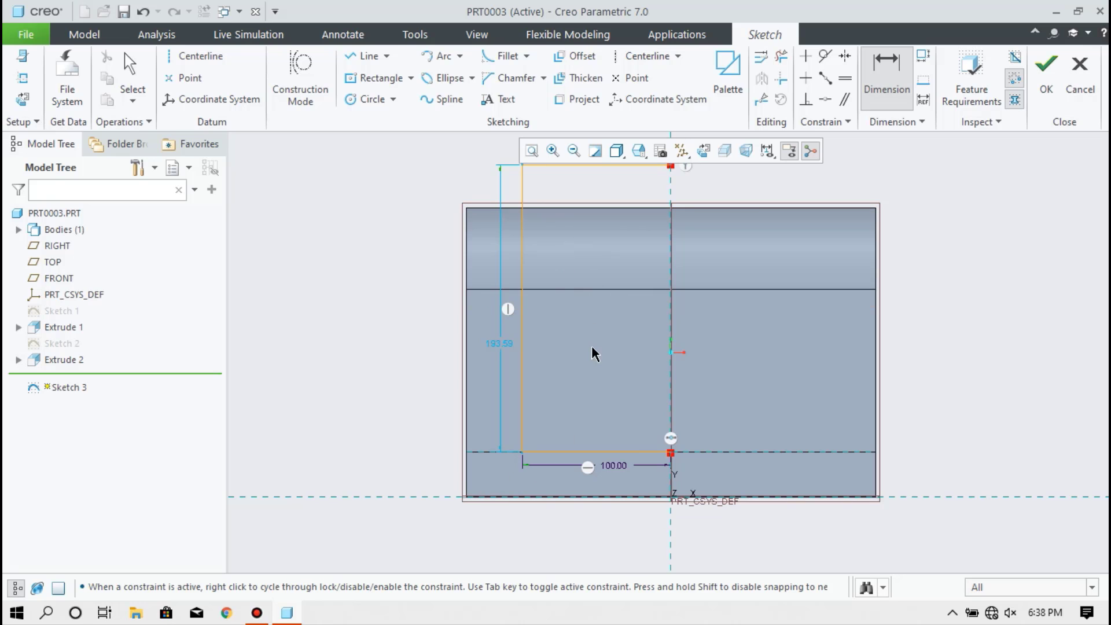
pyautogui.scroll(1, 575, 488)
pyautogui.scroll(-3, 575, 489)
pyautogui.scroll(2, 637, 250)
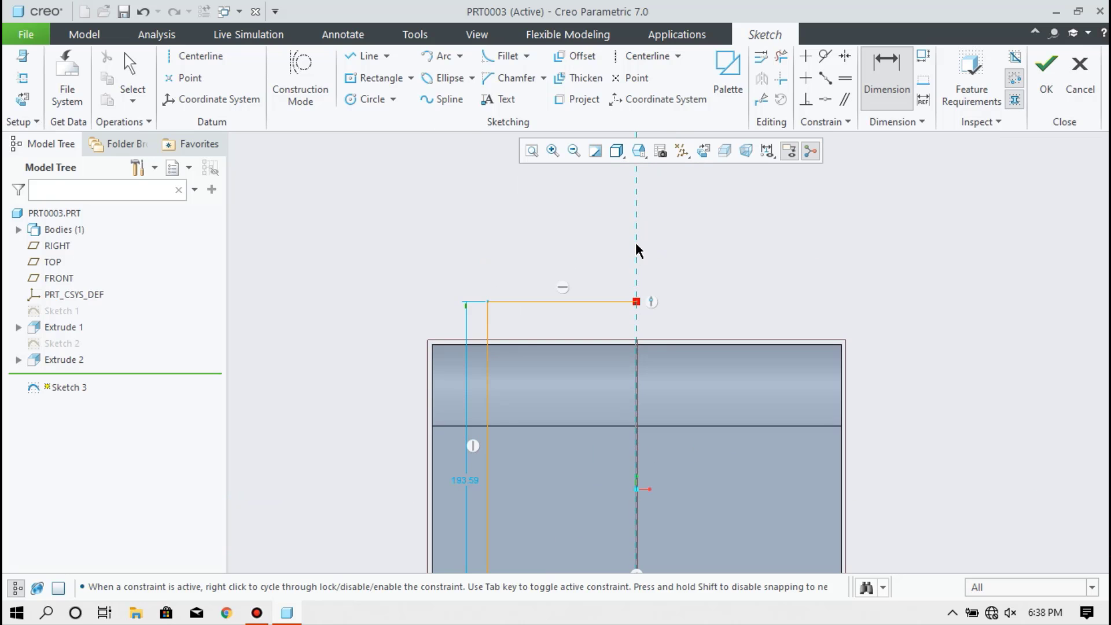
pyautogui.scroll(-1, 635, 250)
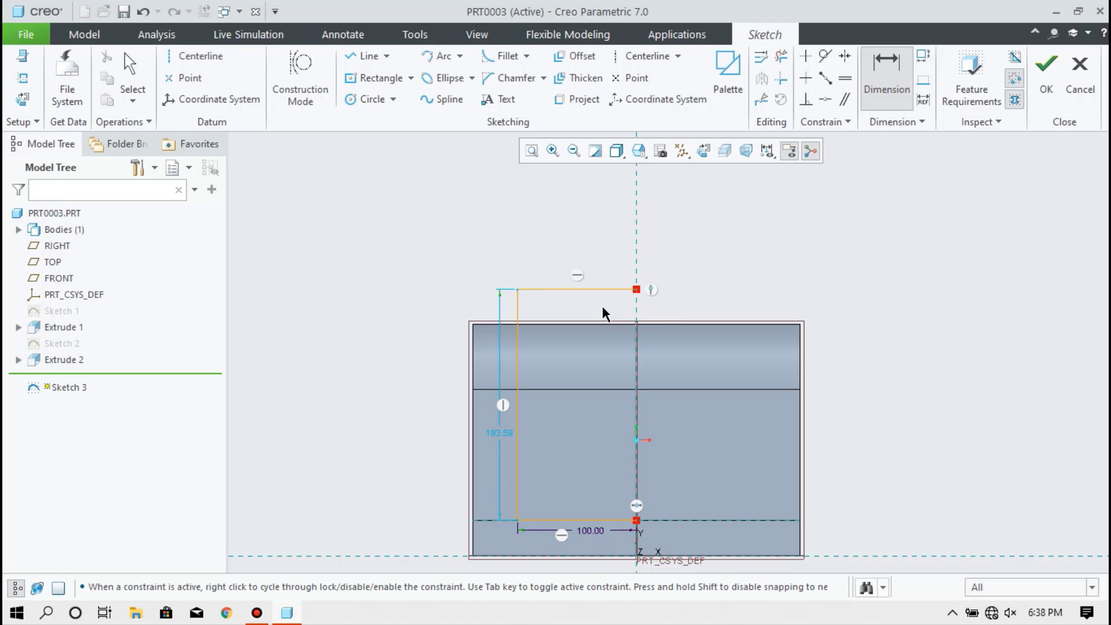
pyautogui.click(575, 287)
pyautogui.keyDown('ctrl'); pyautogui.click(517, 322); pyautogui.keyUp('ctrl')
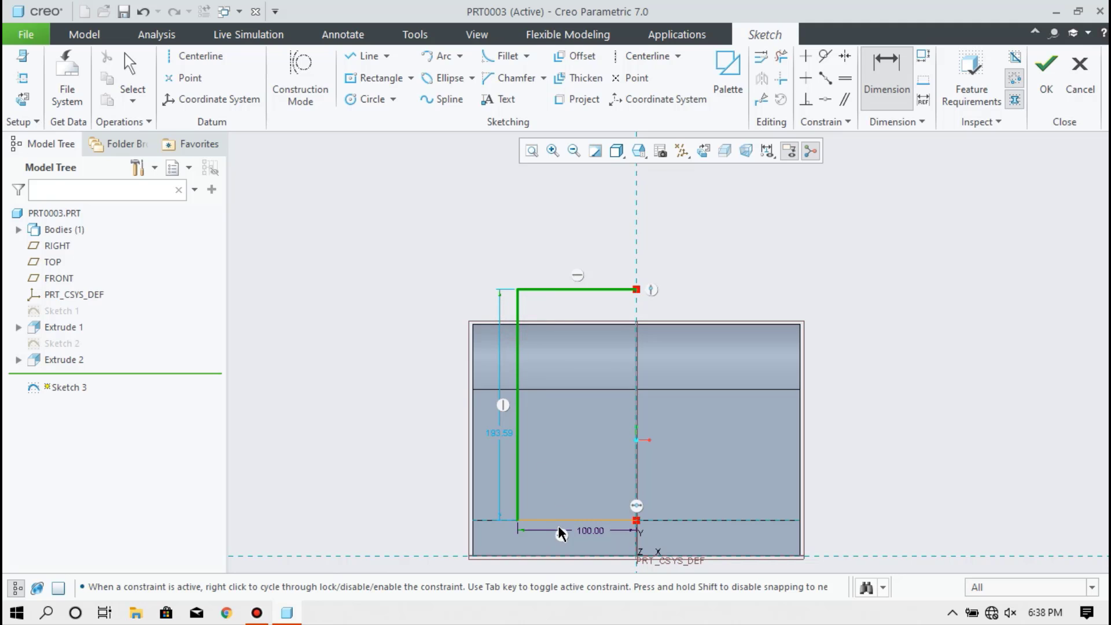
pyautogui.keyDown('ctrl'); pyautogui.click(561, 522); pyautogui.keyUp('ctrl')
pyautogui.middleClick(812, 261)
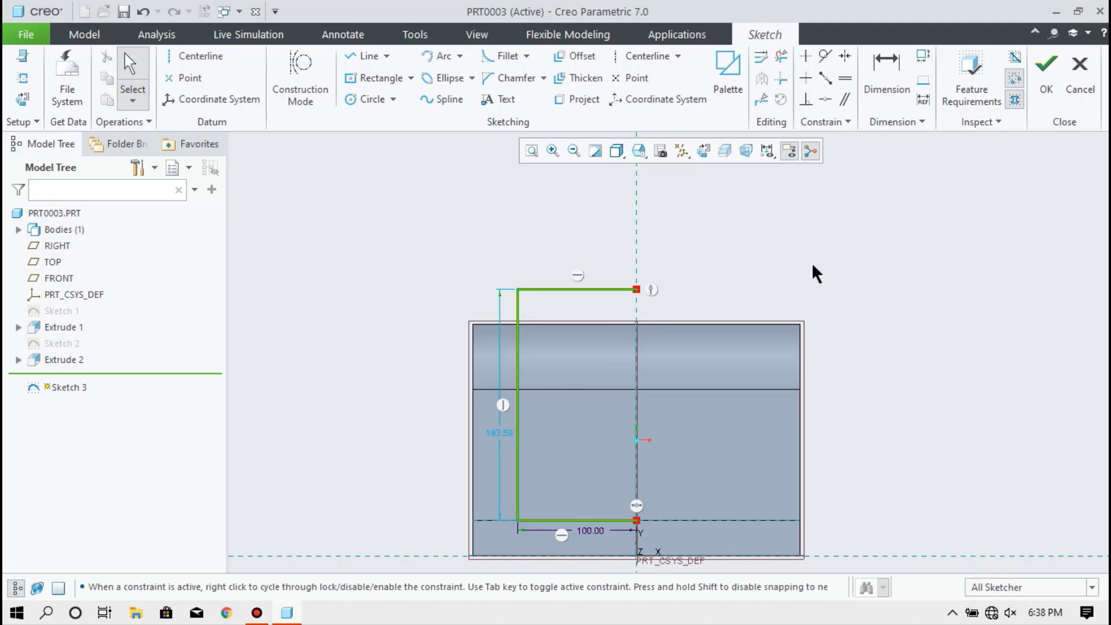
# - Mirror the three sketch lines about the vertical reference to close the profile, and finish the sketch
pyautogui.click(596, 287)
pyautogui.keyDown('ctrl'); pyautogui.click(517, 322); pyautogui.keyUp('ctrl')
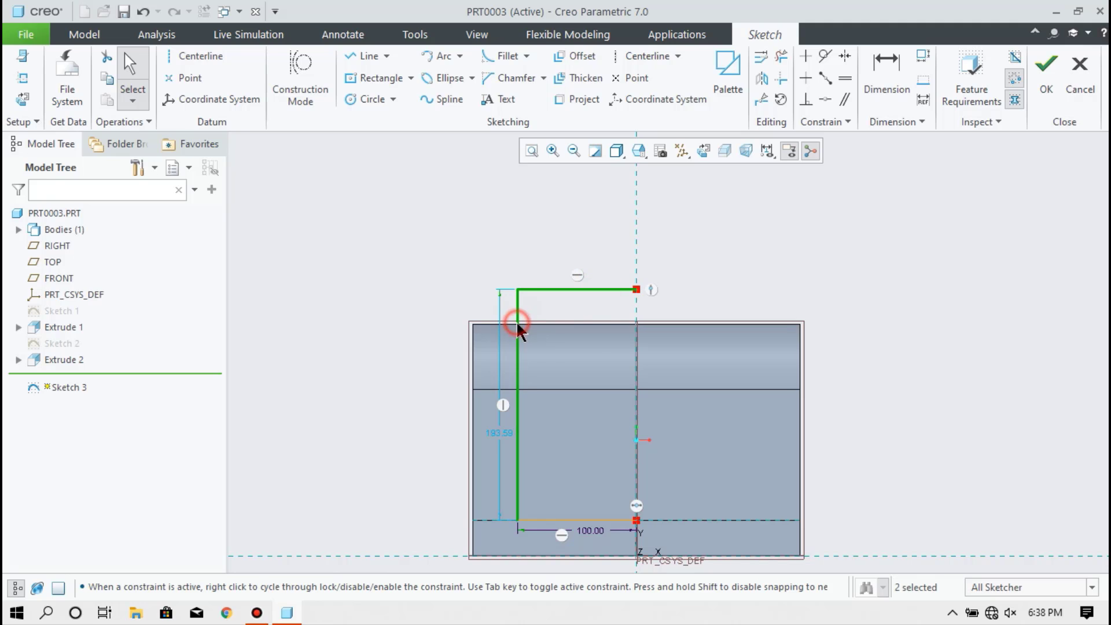
pyautogui.keyDown('ctrl'); pyautogui.click(569, 519); pyautogui.keyUp('ctrl')
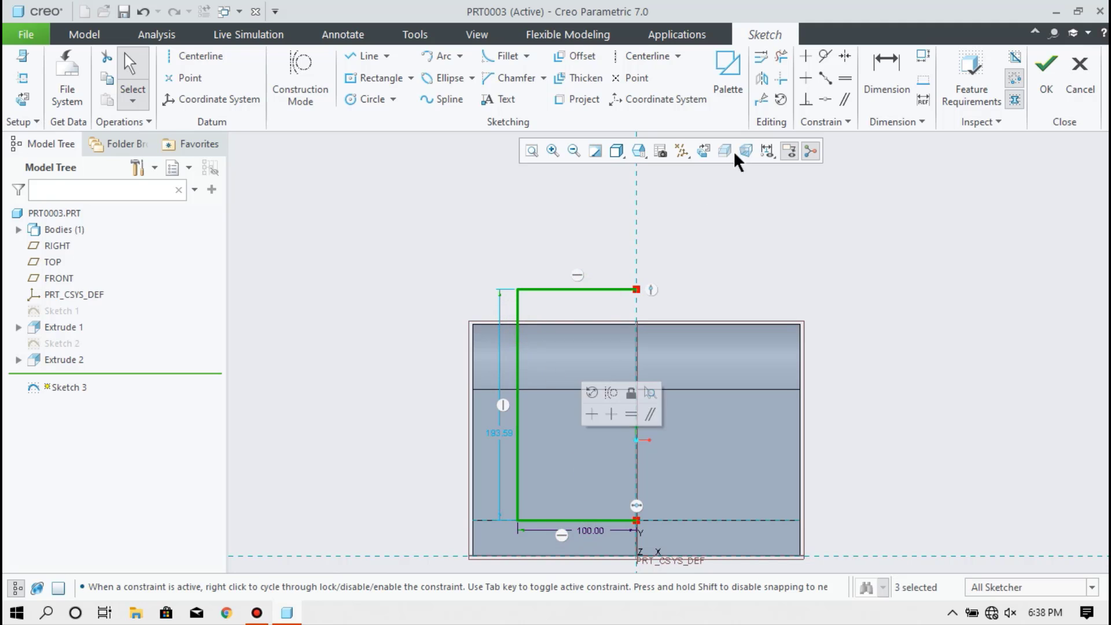
pyautogui.click(763, 79)
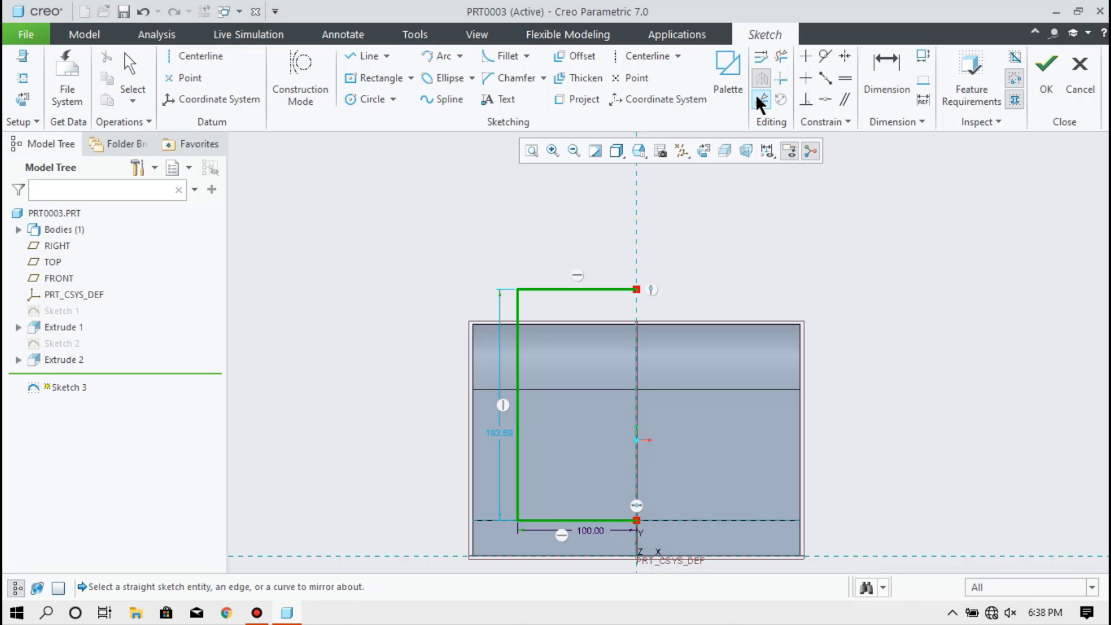
pyautogui.click(635, 224)
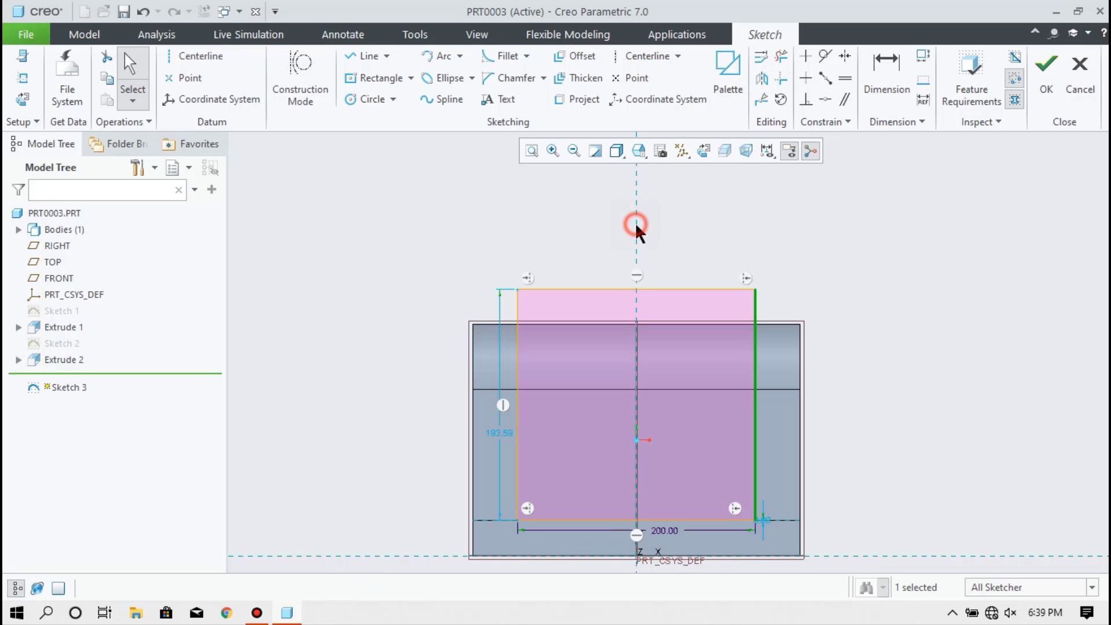
pyautogui.click(1042, 82)
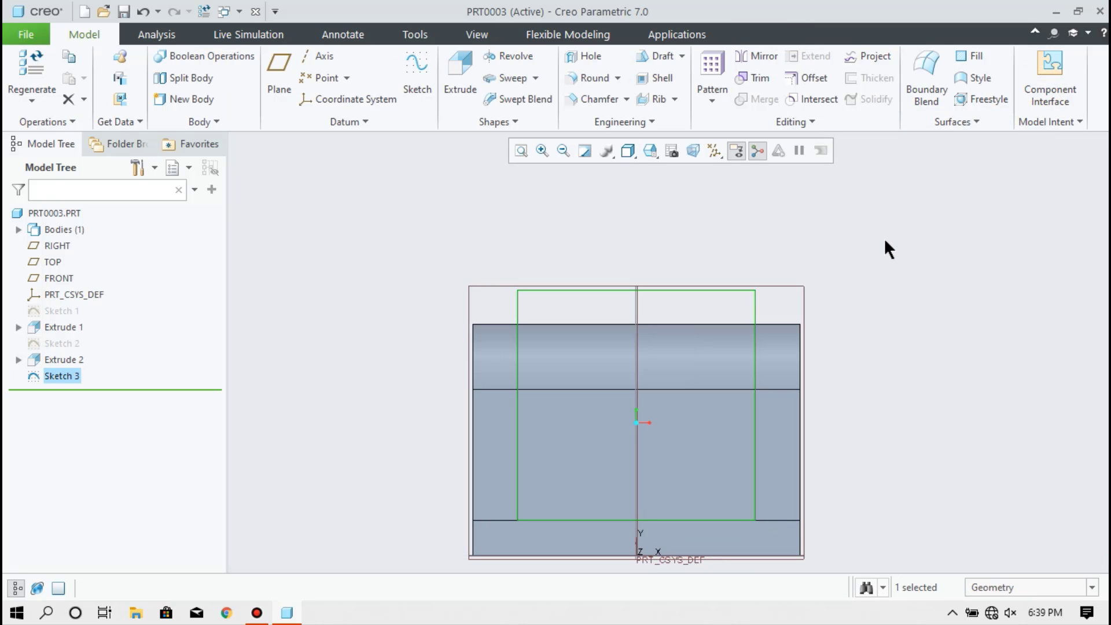
# - Extrude the rectangular profile as a material-removing cut, symmetric about the sketch plane, with a total depth of 300
pyautogui.moveTo(831, 226); pyautogui.dragTo(908, 256, button='middle')
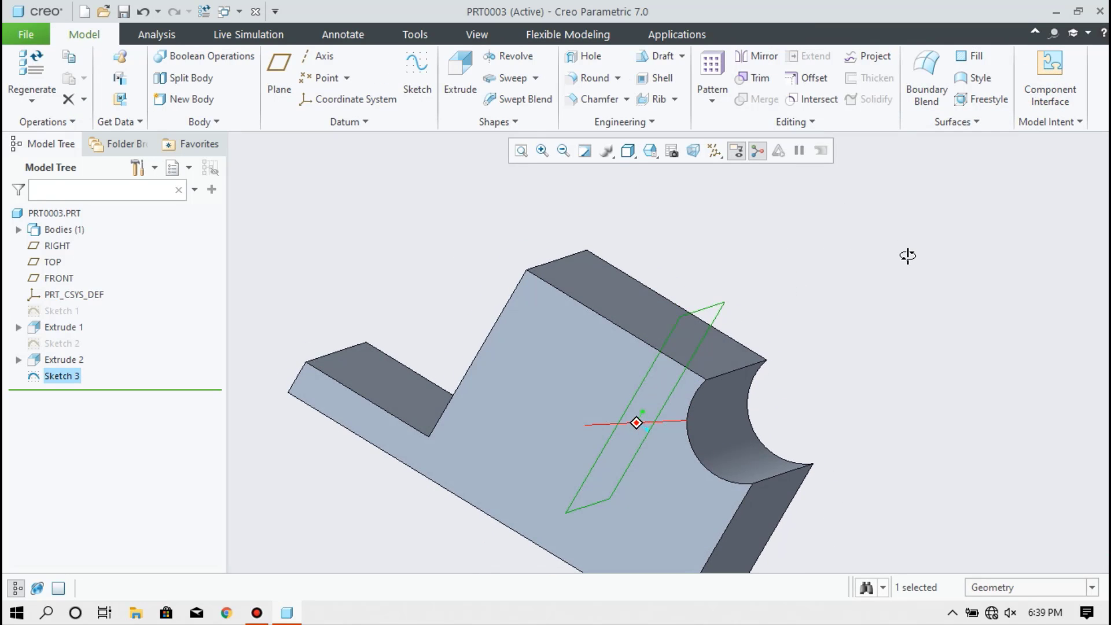
pyautogui.click(459, 81)
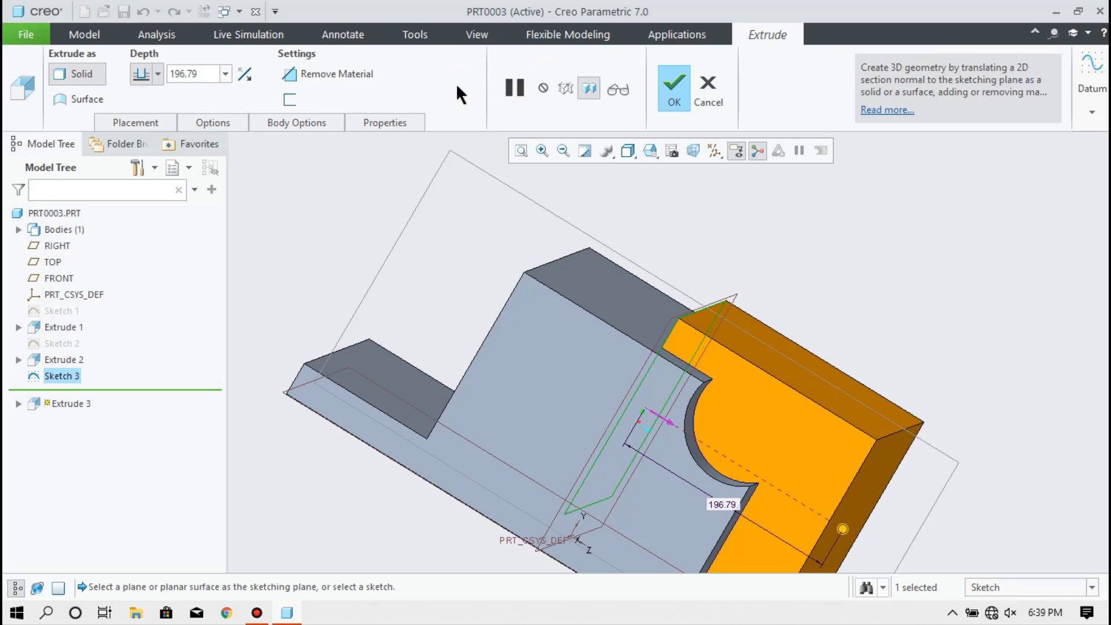
pyautogui.click(333, 74)
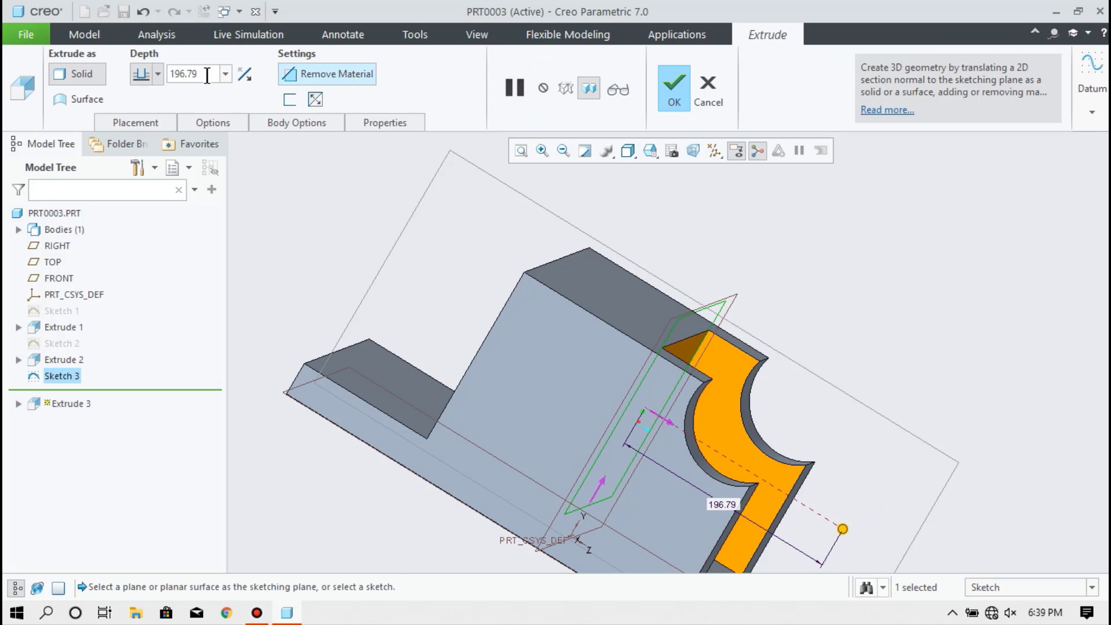
pyautogui.click(157, 74)
pyautogui.click(144, 124)
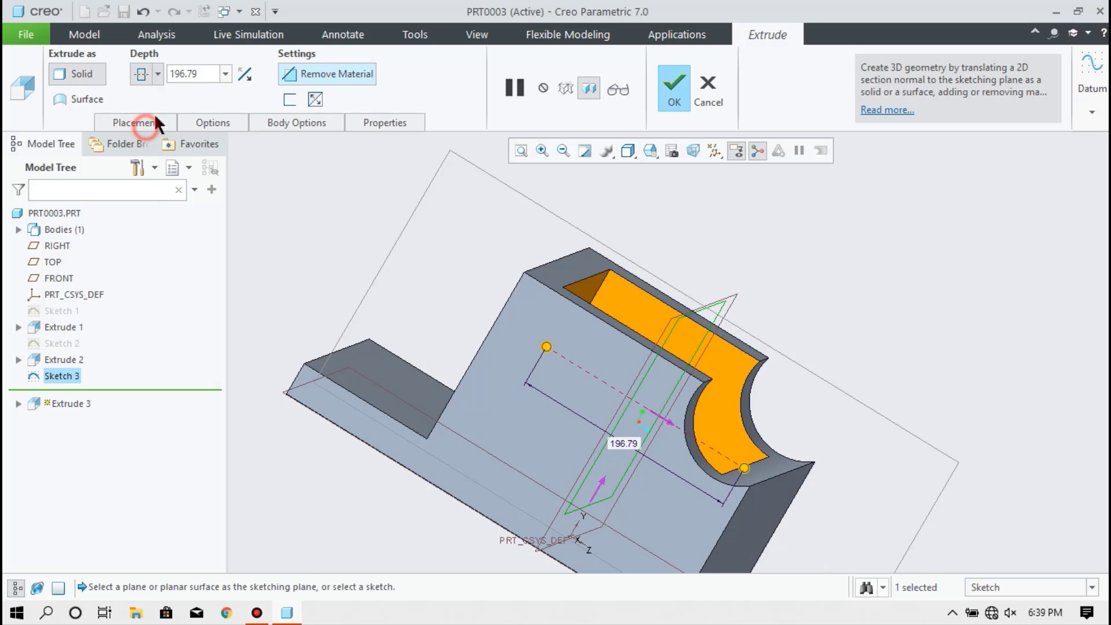
pyautogui.click(197, 74)
pyautogui.write('300')
pyautogui.press('Return')
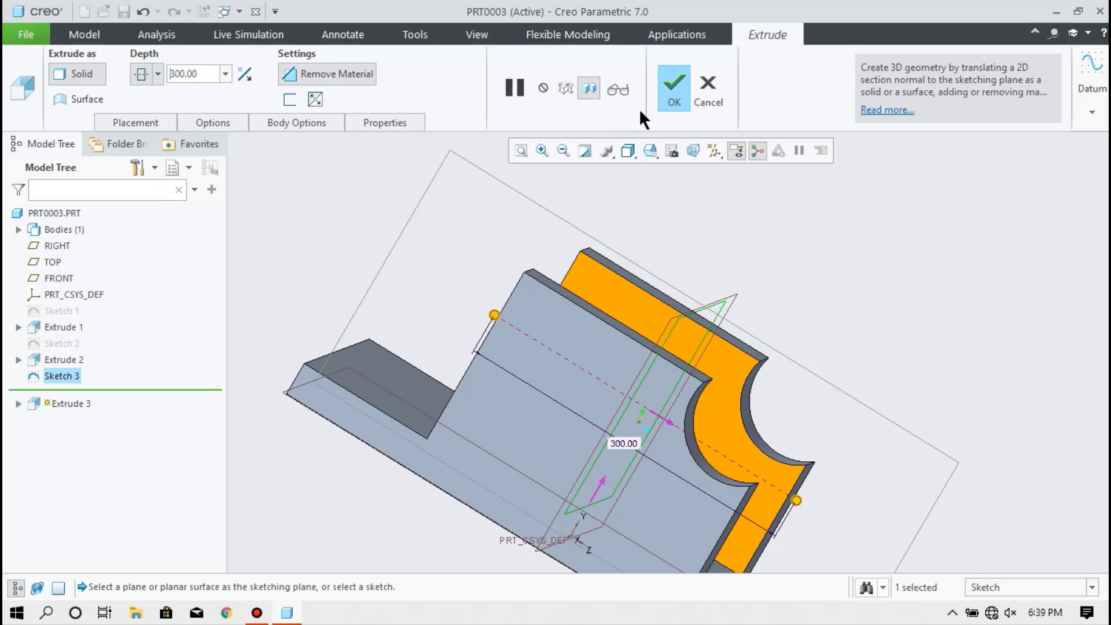
pyautogui.click(676, 88)
pyautogui.click(872, 232)
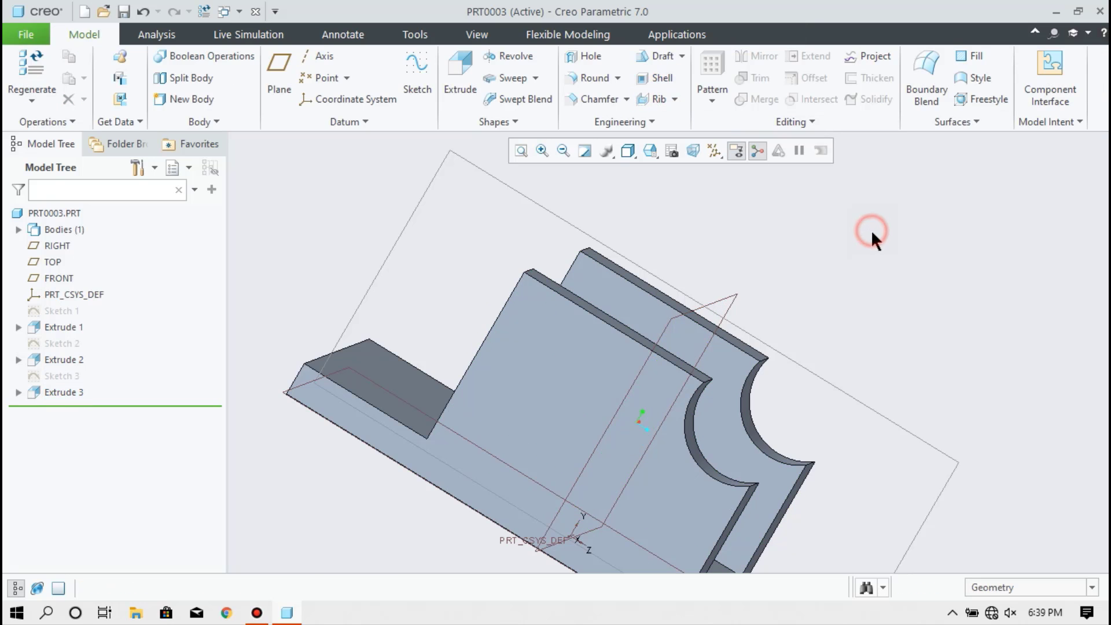
# - Start a new sketch on the RIGHT datum plane with TOP as the orientation reference, and view it square-on
pyautogui.moveTo(901, 302); pyautogui.dragTo(792, 285, button='middle')
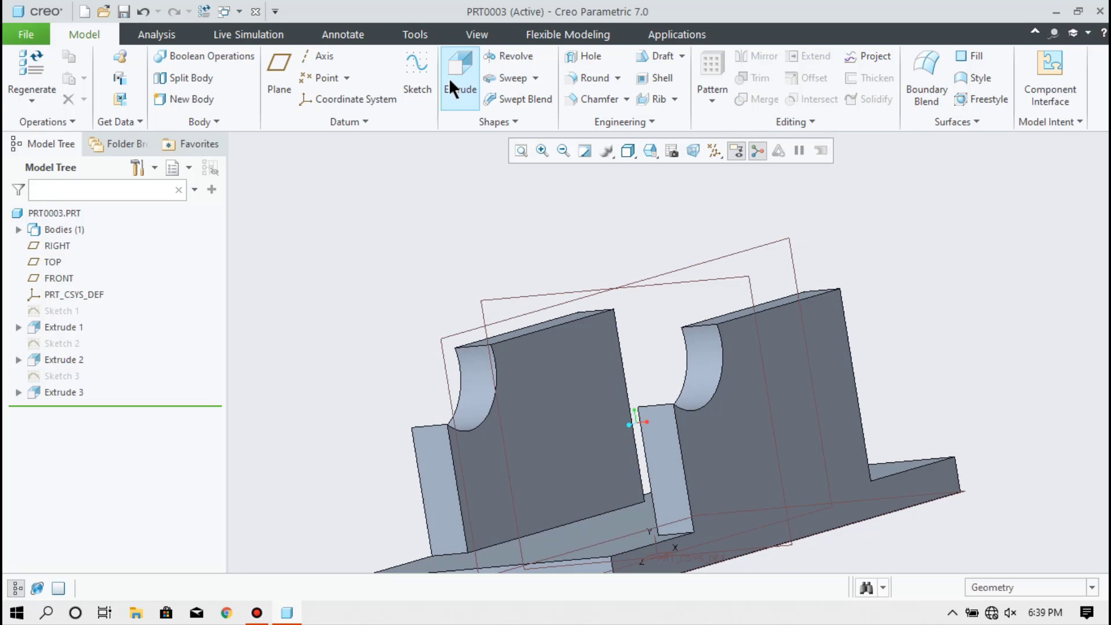
pyautogui.click(429, 77)
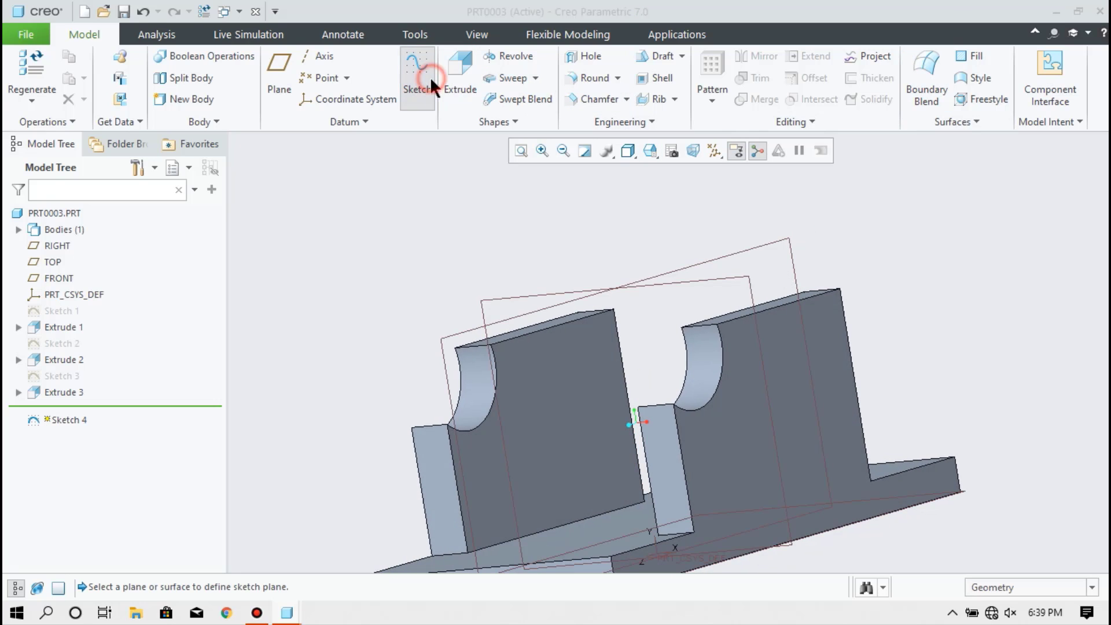
pyautogui.click(736, 255)
pyautogui.click(1027, 376)
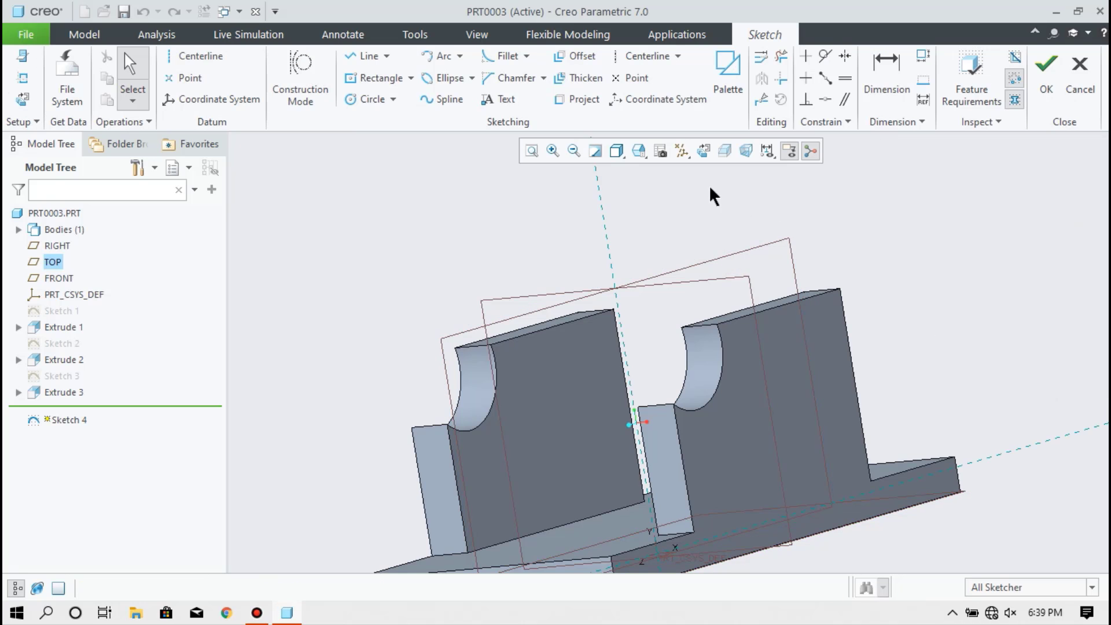
pyautogui.click(702, 153)
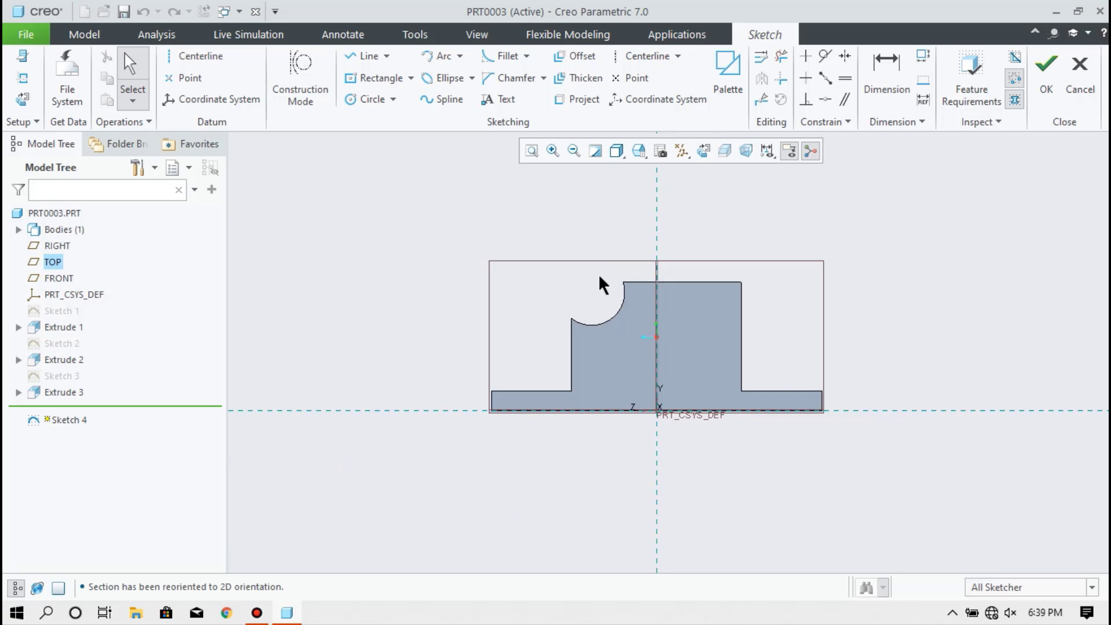
# - Sketch two concentric circles centred on the block's concave arc: one matching the arc's radius, and an inner one about 70.5 in diameter
pyautogui.scroll(5, 598, 274)
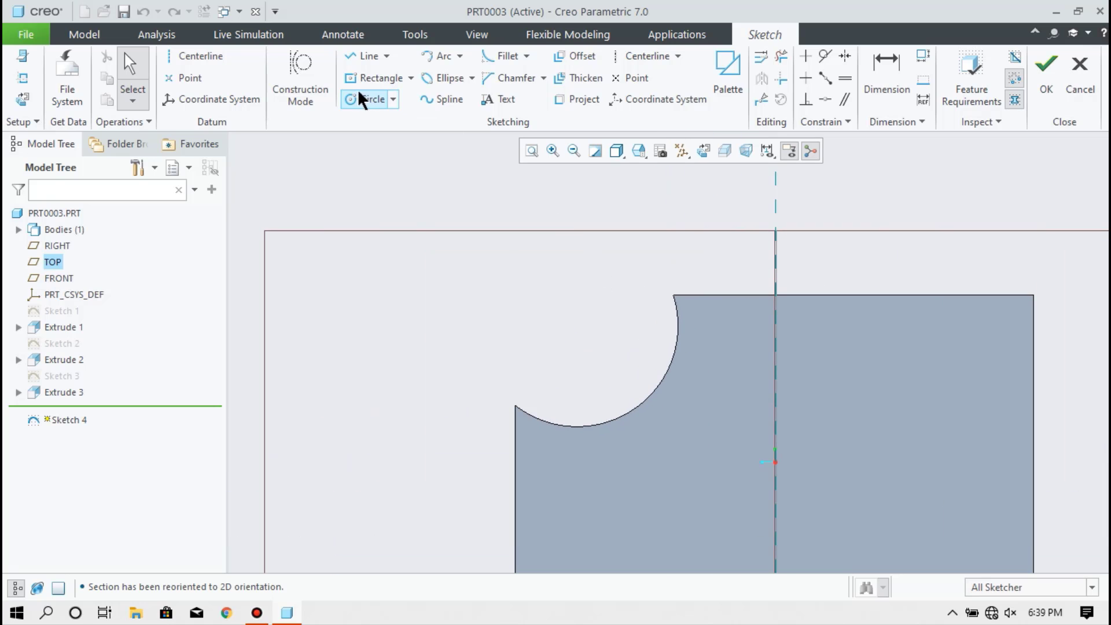
pyautogui.click(364, 99)
pyautogui.click(577, 326)
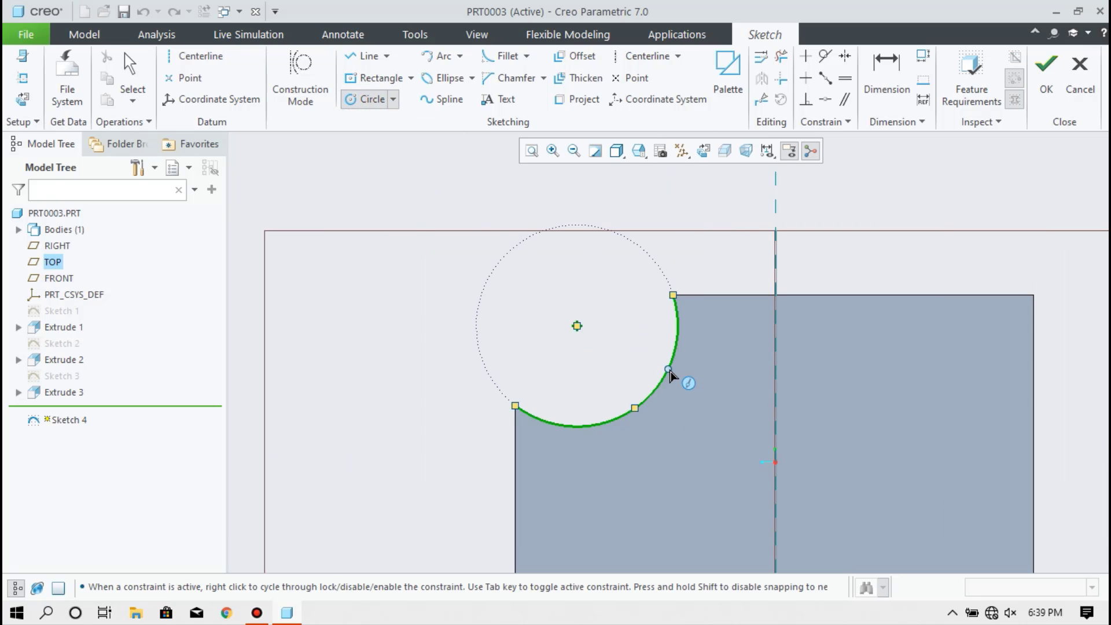
pyautogui.click(664, 315)
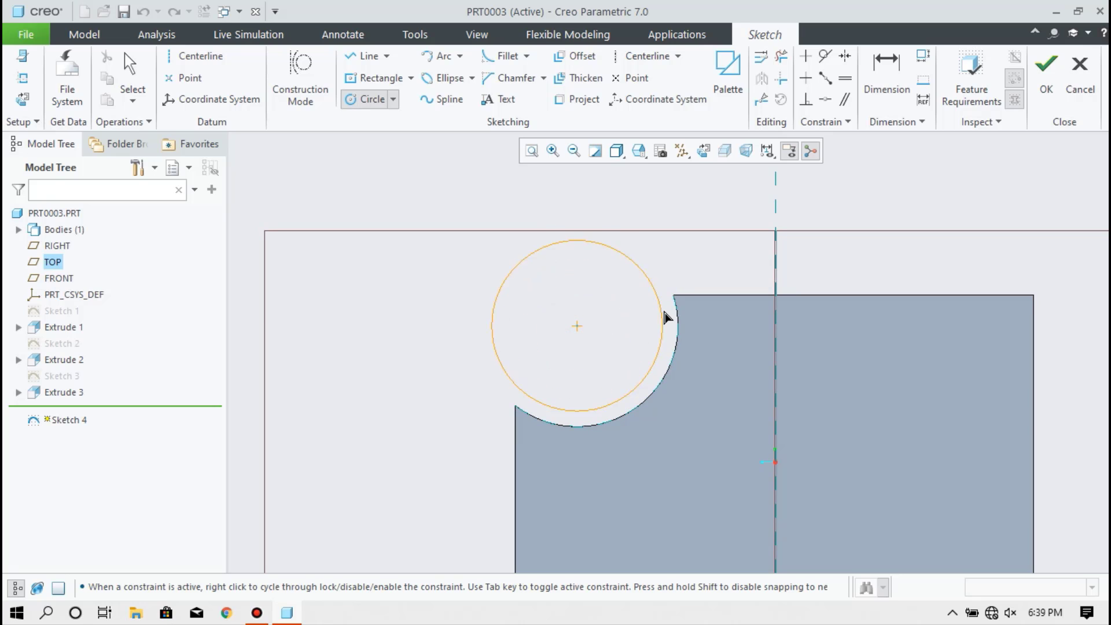
pyautogui.click(673, 297)
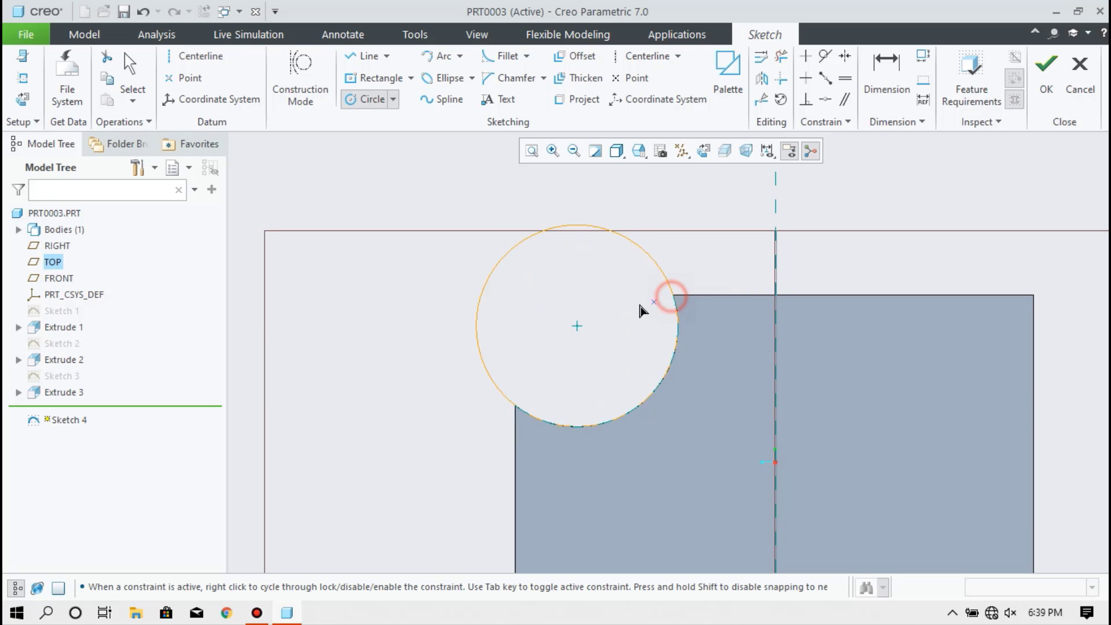
pyautogui.click(578, 328)
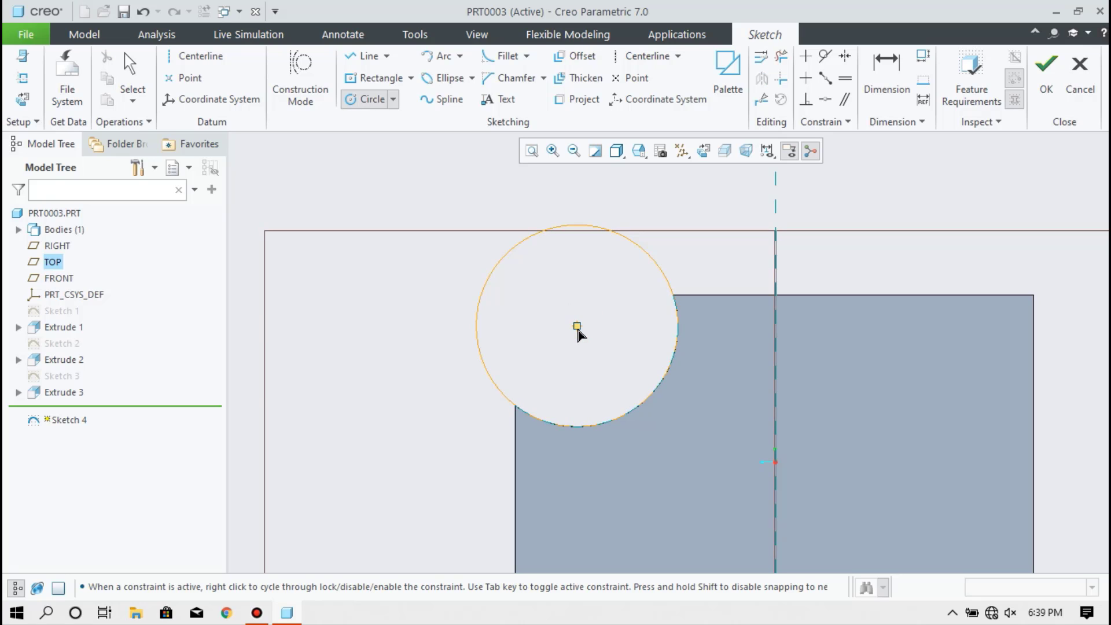
pyautogui.click(647, 343)
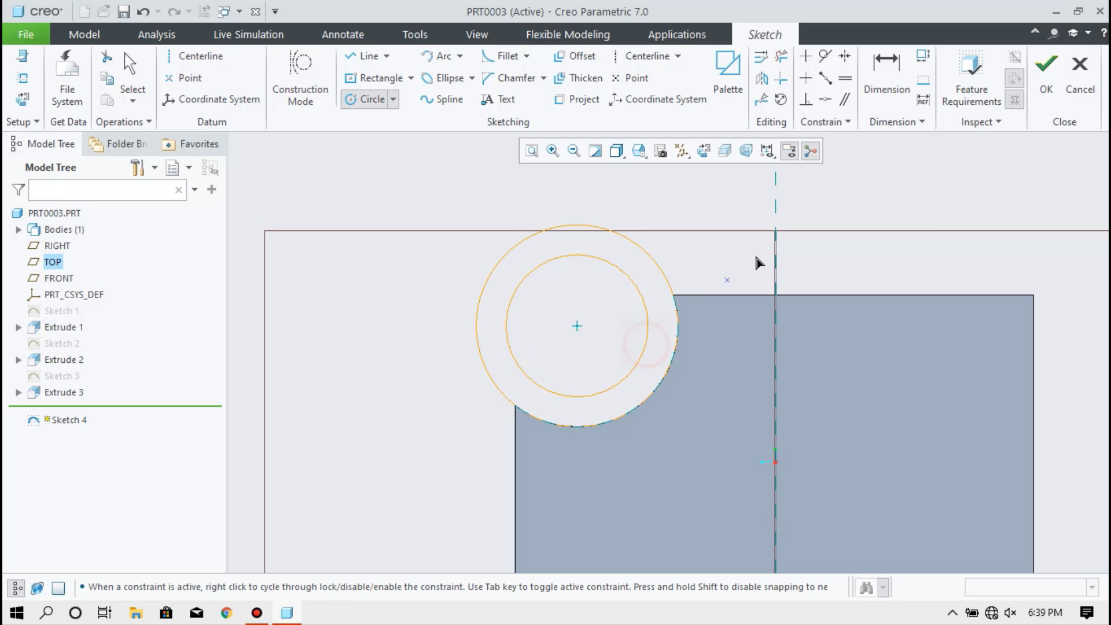
# - Set the inner circle's diameter to 70 and finish the sketch
pyautogui.click(883, 85)
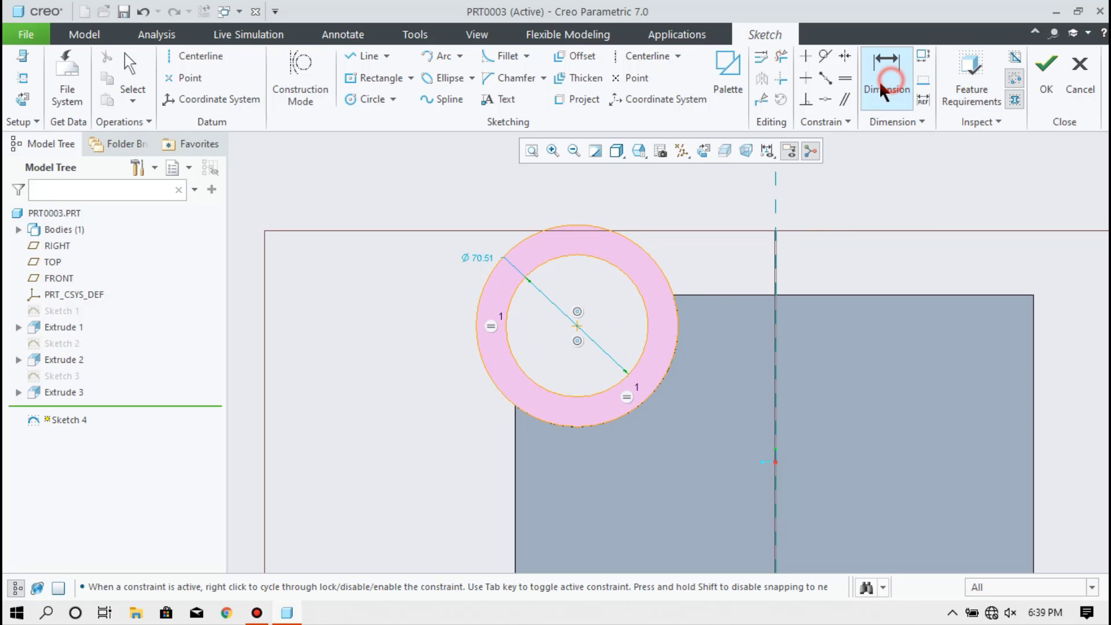
pyautogui.doubleClick(479, 265)
pyautogui.write('70')
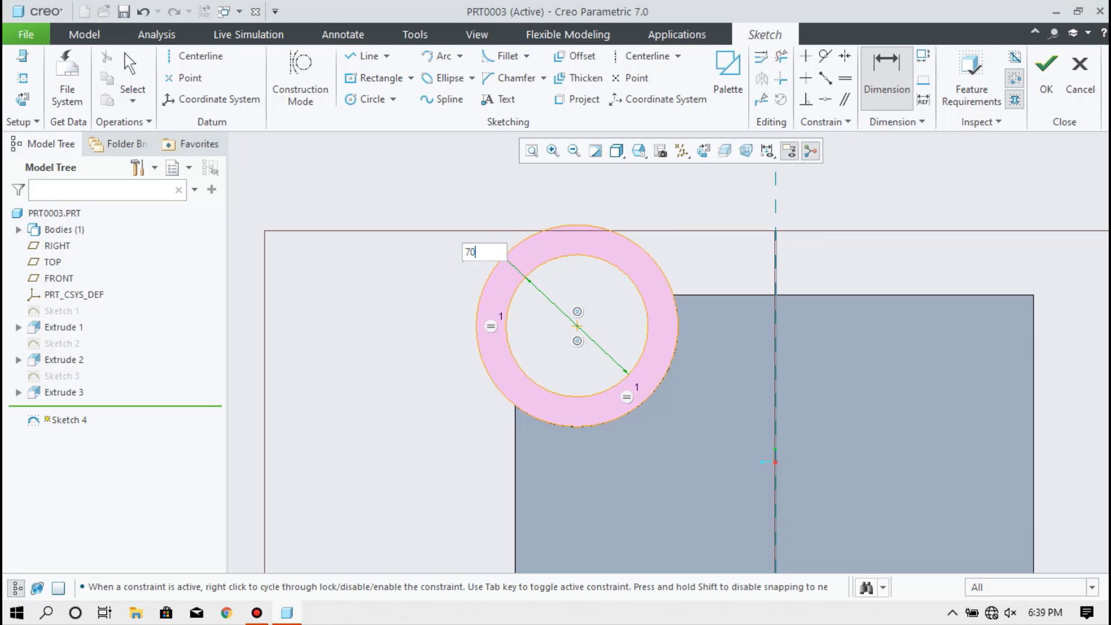
pyautogui.press('Return')
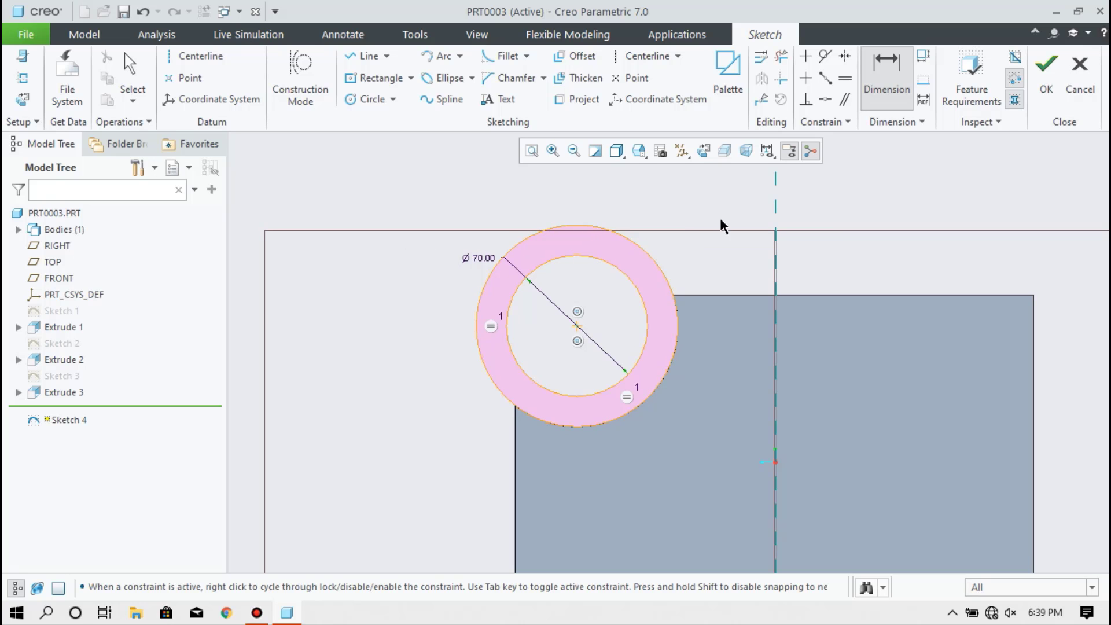
pyautogui.click(1045, 83)
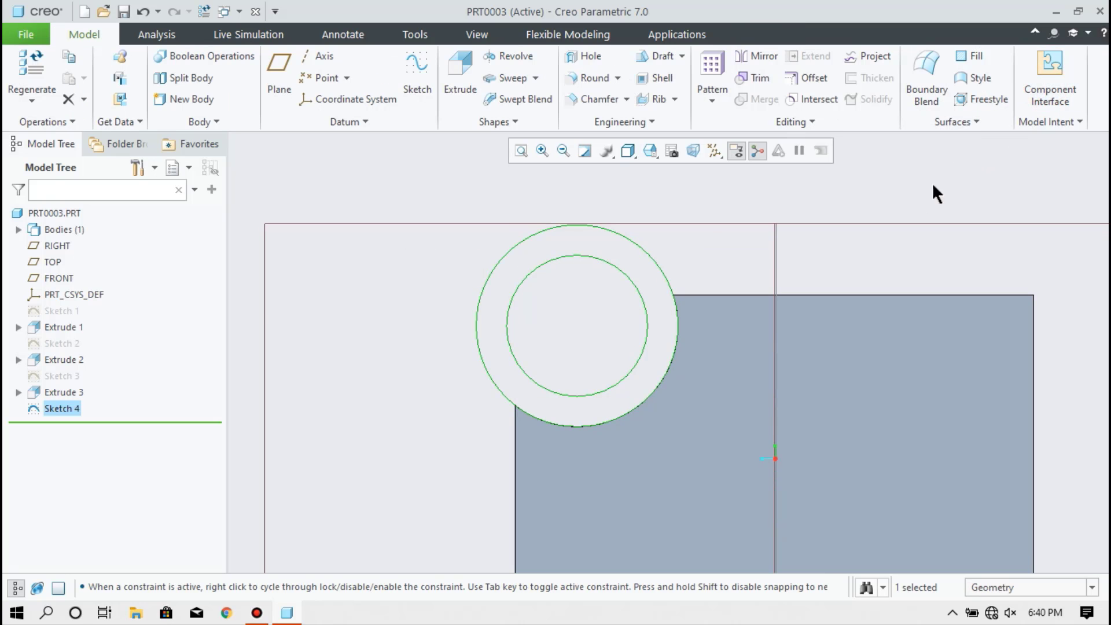
# - Extrude the ring sketch as a solid, symmetric about its sketch plane, with a depth of 250
pyautogui.moveTo(927, 209); pyautogui.dragTo(992, 231, button='middle')
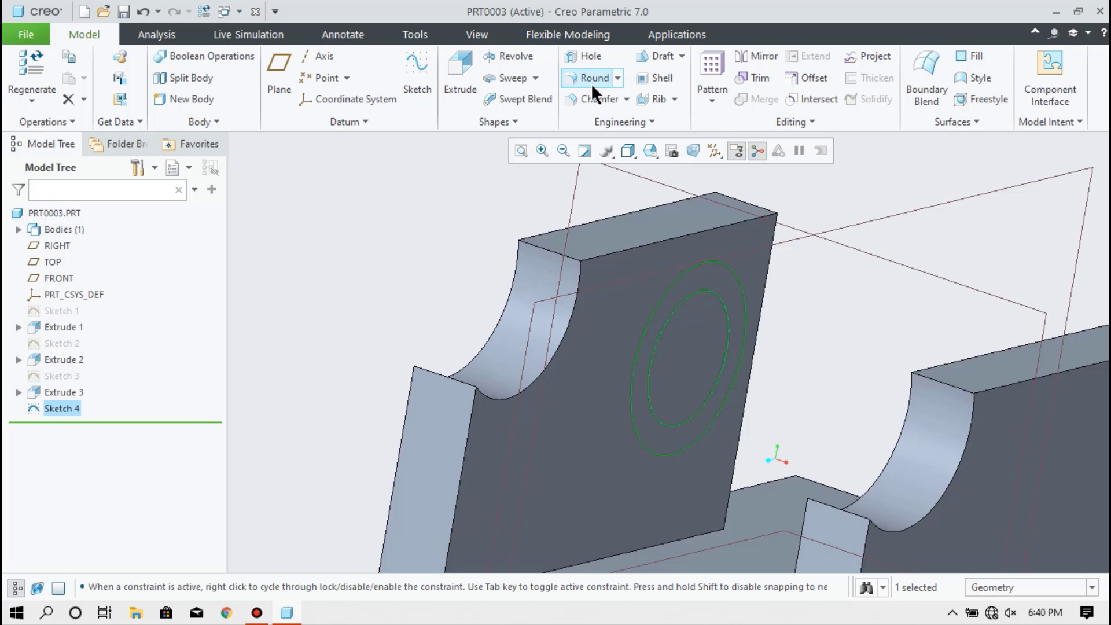
pyautogui.click(462, 73)
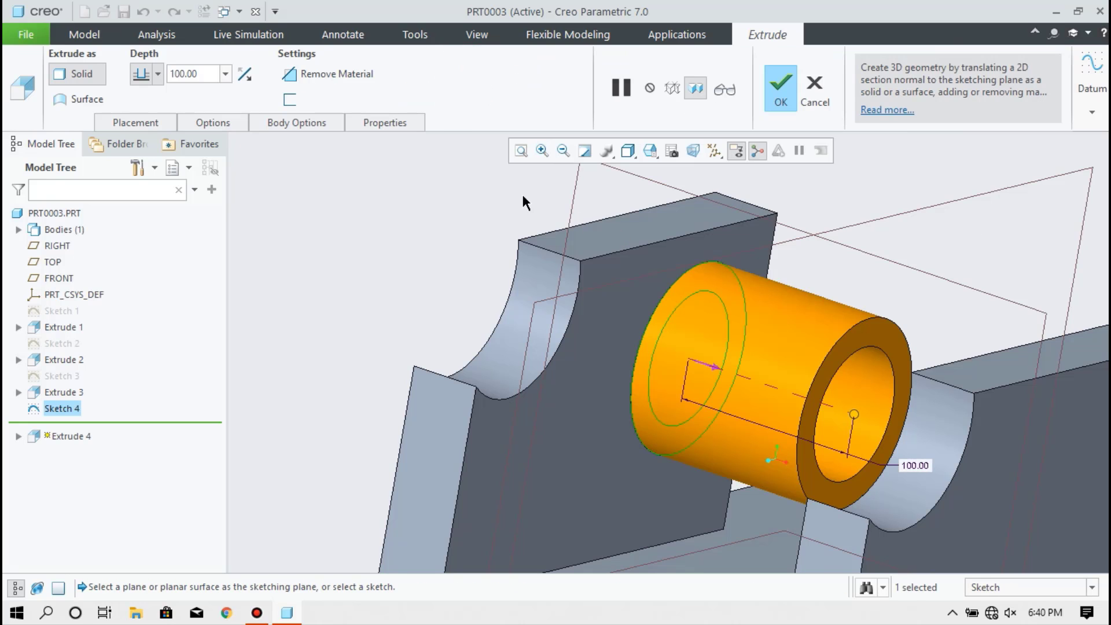
pyautogui.click(157, 73)
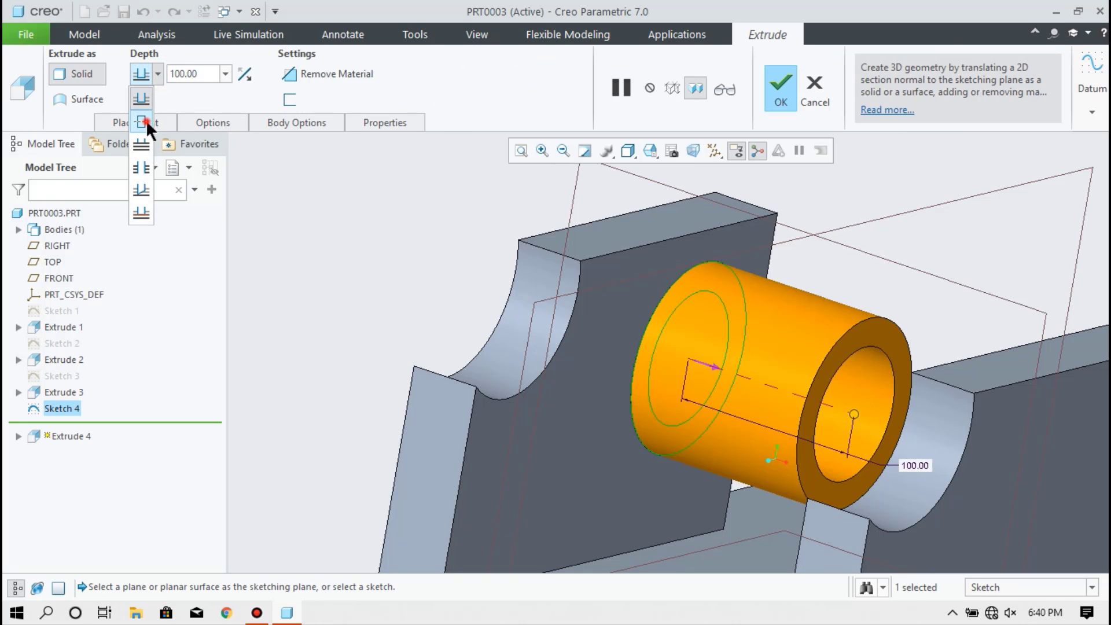
pyautogui.click(146, 120)
pyautogui.moveTo(209, 75); pyautogui.dragTo(163, 75)
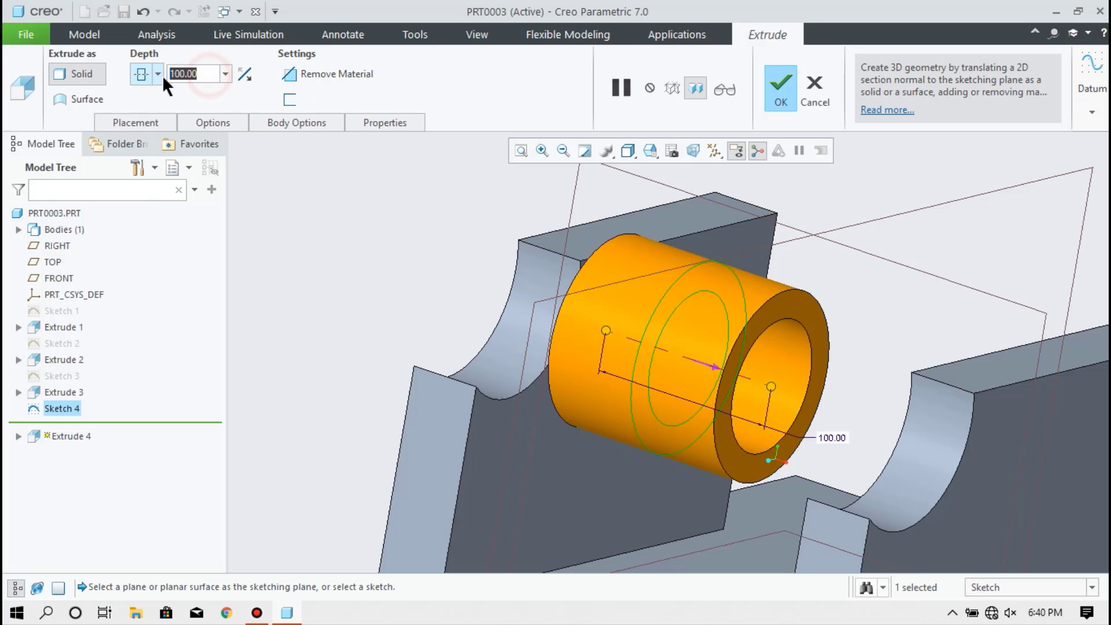
pyautogui.write('250')
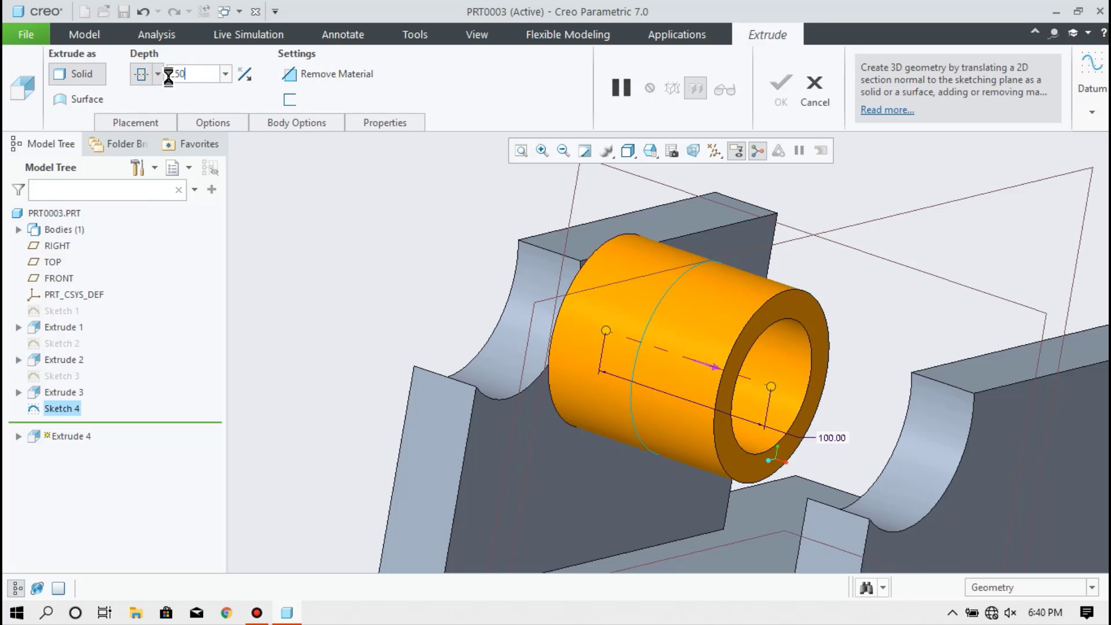
pyautogui.press('Return')
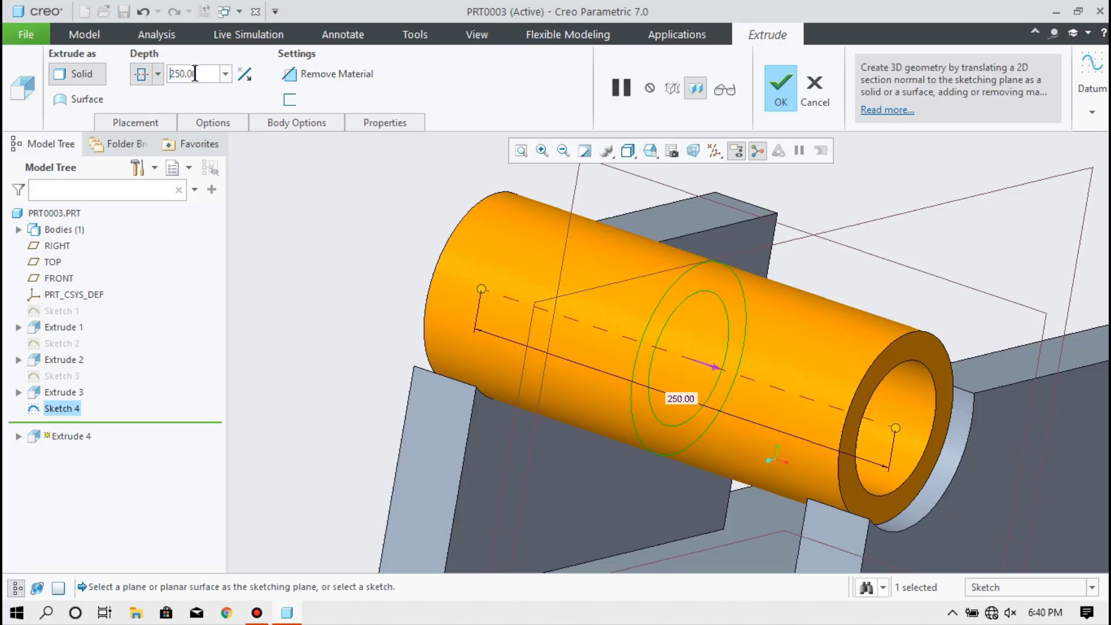
# - Set the tube's symmetric extrusion depth to 300
pyautogui.click(191, 74)
pyautogui.moveTo(197, 74); pyautogui.dragTo(159, 69)
pyautogui.write('300')
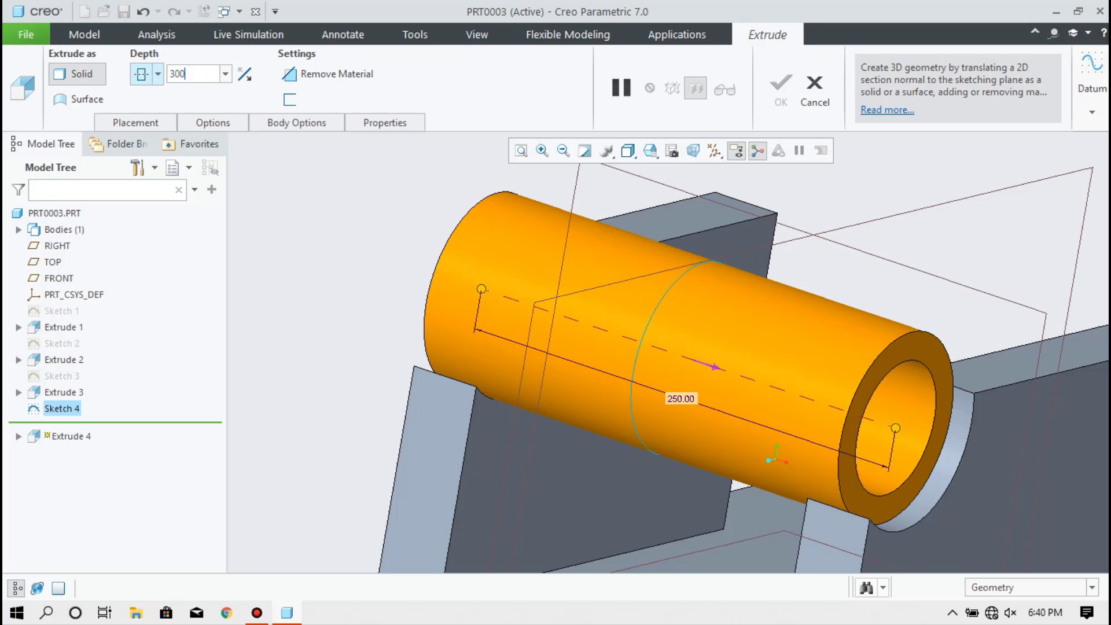
pyautogui.press('Return')
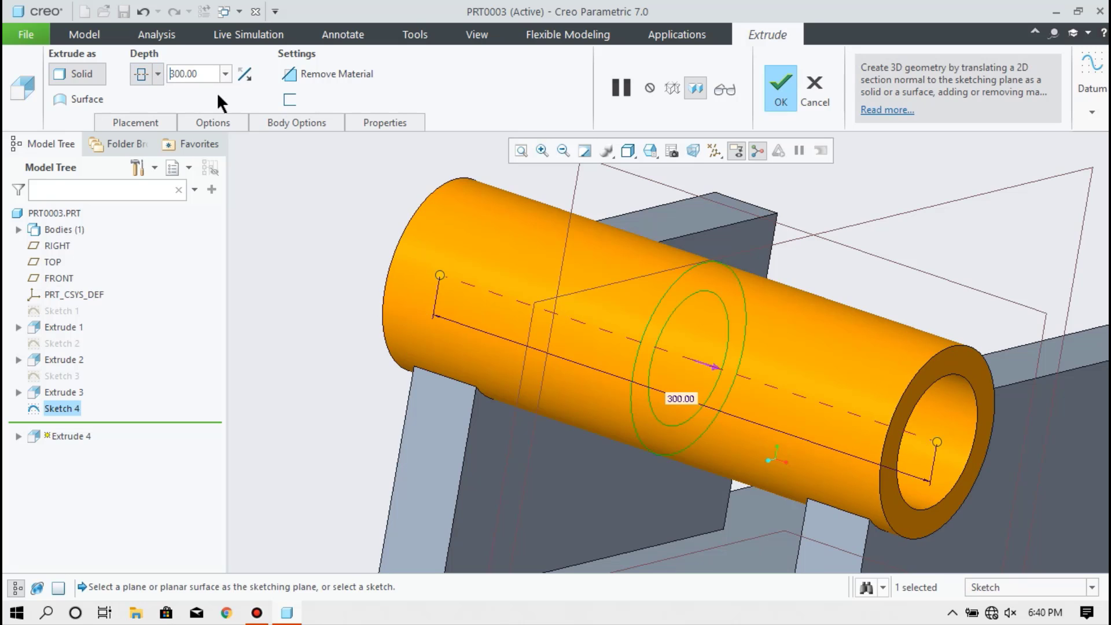
pyautogui.scroll(1, 550, 292)
pyautogui.scroll(-5, 550, 292)
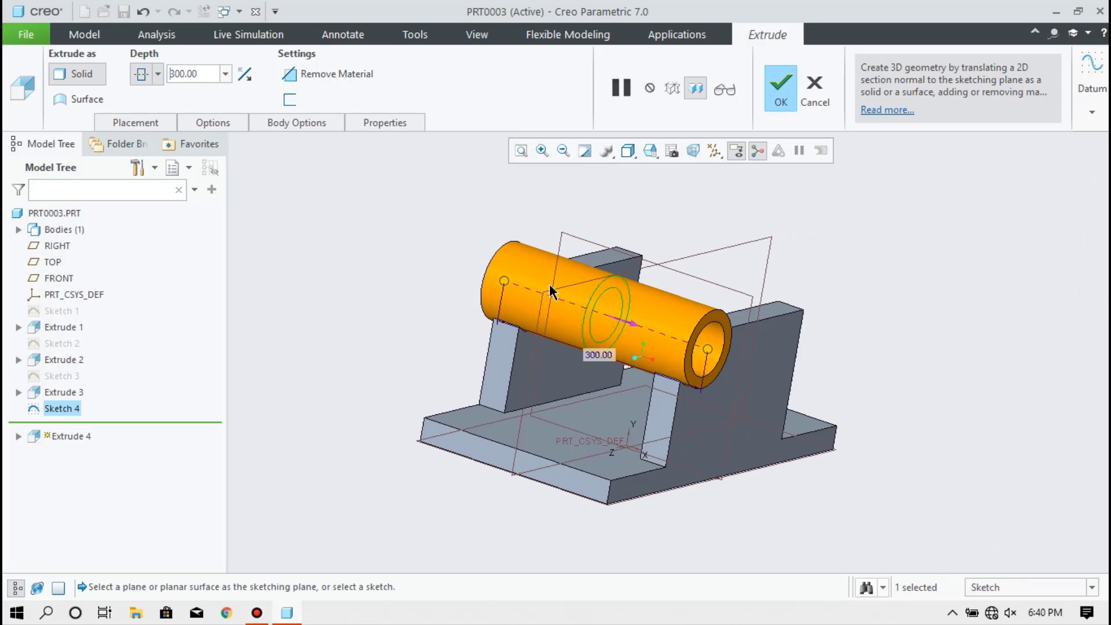